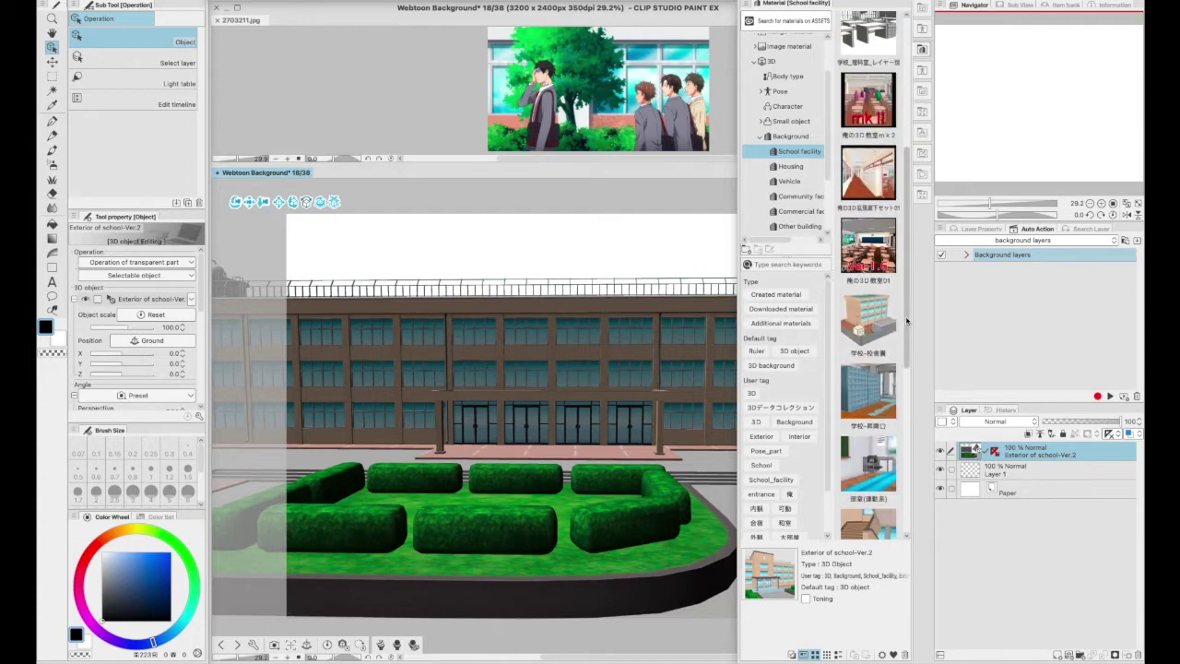
Apply the Scene 1A layout preset to the school exterior 3D model.
{"action": "left_click", "coordinate": [361, 644]}
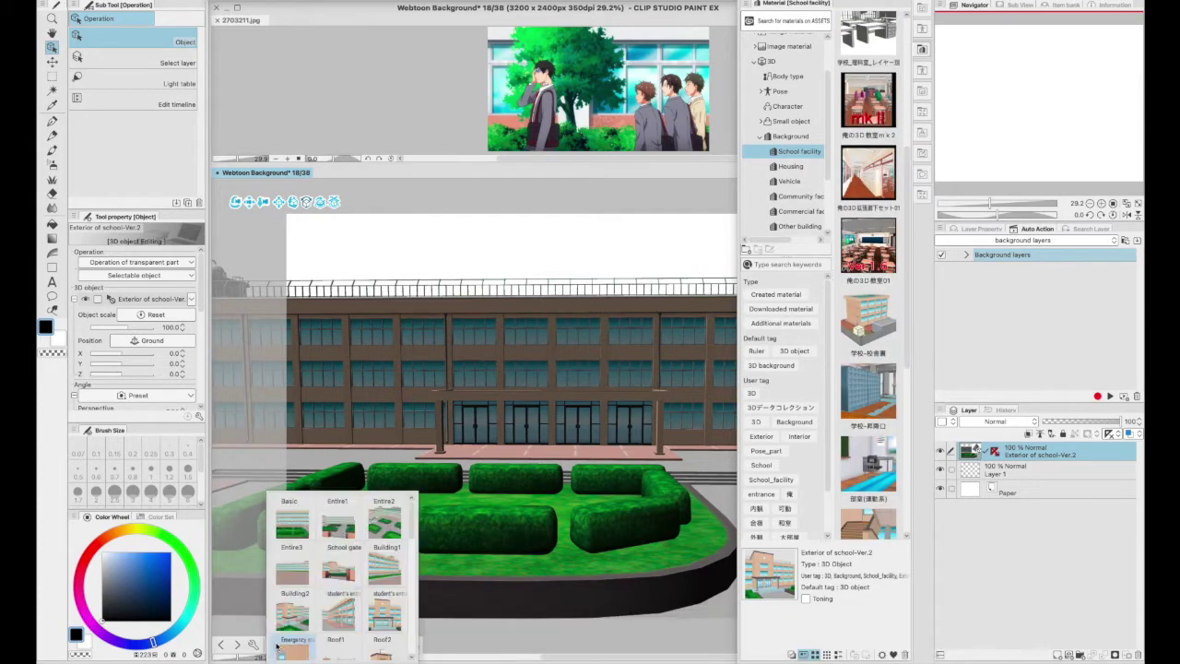
{"action": "left_click_drag", "start_coordinate": [411, 521], "coordinate": [415, 606]}
{"action": "scroll", "coordinate": [409, 609], "scroll_direction": "up", "scroll_amount": 5}
{"action": "left_click", "coordinate": [324, 552]}
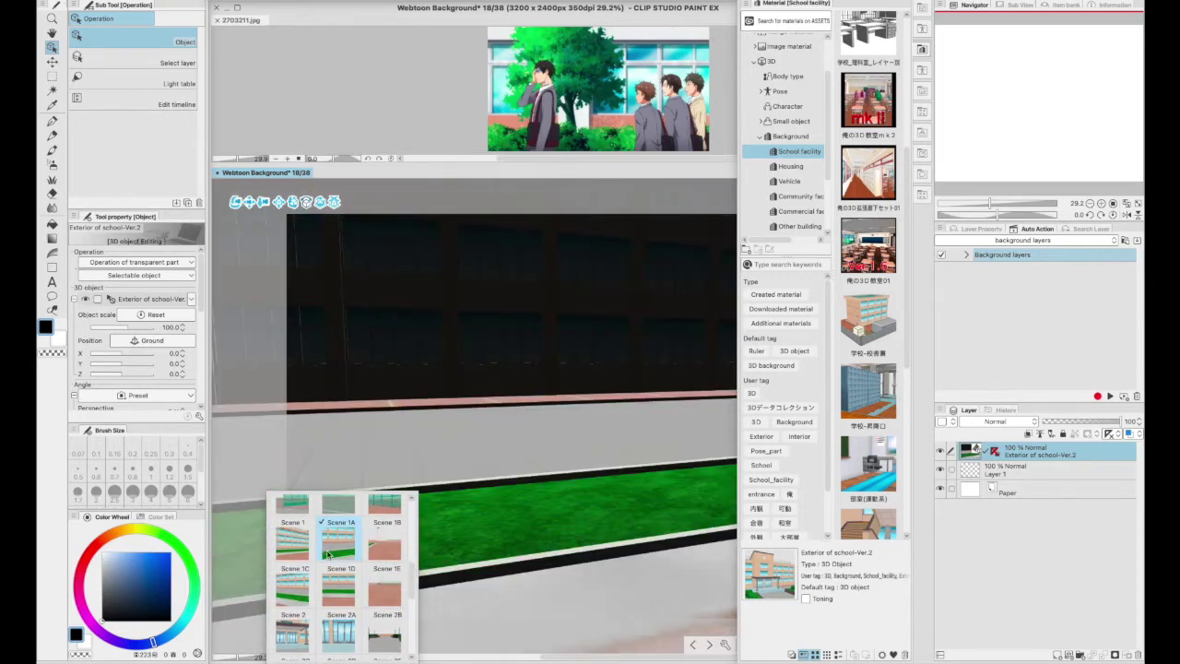
{"action": "scroll", "coordinate": [194, 335], "scroll_direction": "down", "scroll_amount": 5}
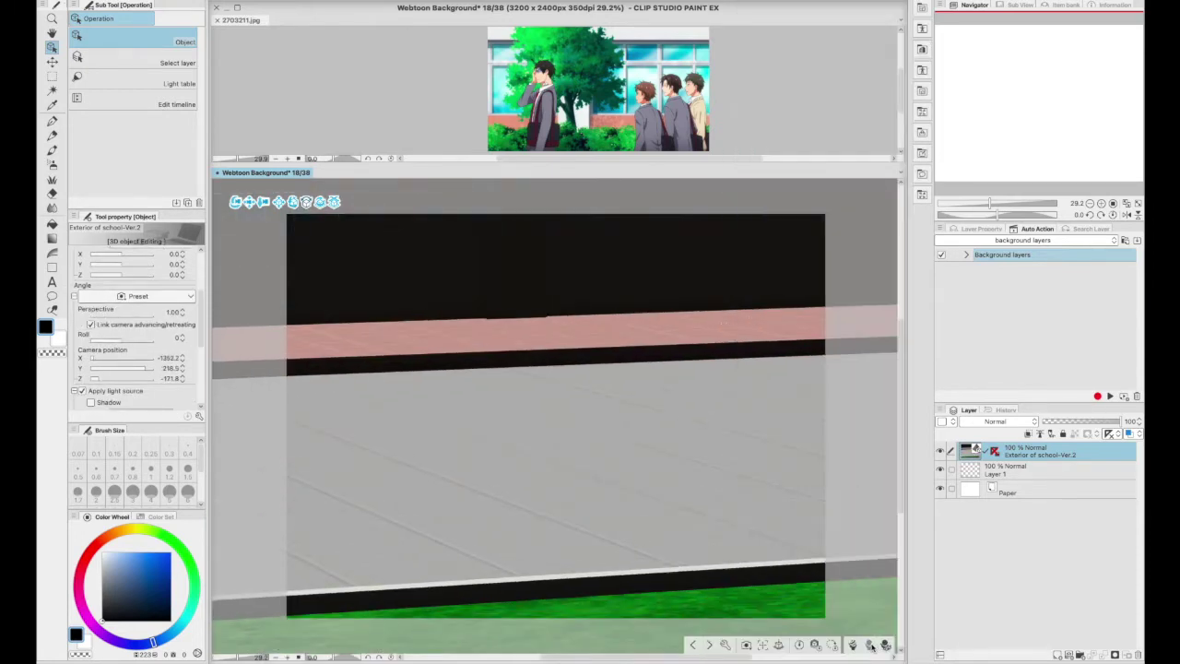
Adjust the camera and model to frame the pillar and windows straight on, and change the light direction.
{"action": "left_click_drag", "start_coordinate": [245, 205], "coordinate": [529, 538]}
{"action": "left_click_drag", "start_coordinate": [472, 273], "coordinate": [672, 370]}
{"action": "left_click_drag", "start_coordinate": [273, 207], "coordinate": [495, 346]}
{"action": "left_click_drag", "start_coordinate": [235, 203], "coordinate": [451, 365]}
{"action": "left_click_drag", "start_coordinate": [429, 413], "coordinate": [430, 387]}
{"action": "scroll", "coordinate": [200, 355], "scroll_direction": "down", "scroll_amount": 3}
{"action": "mouse_move", "coordinate": [163, 358]}
{"action": "left_mouse_down"}
{"action": "mouse_move", "coordinate": [129, 318]}
{"action": "mouse_move", "coordinate": [92, 316]}
{"action": "mouse_move", "coordinate": [110, 341]}
{"action": "mouse_move", "coordinate": [138, 332]}
{"action": "mouse_move", "coordinate": [105, 312]}
{"action": "mouse_move", "coordinate": [154, 316]}
{"action": "left_mouse_up"}
Convert the school model layer into a raster copy named "shadows".
{"action": "right_click", "coordinate": [992, 466]}
{"action": "left_click", "coordinate": [1040, 353]}
{"action": "type", "text": "Building"}
{"action": "key", "text": "Return"}
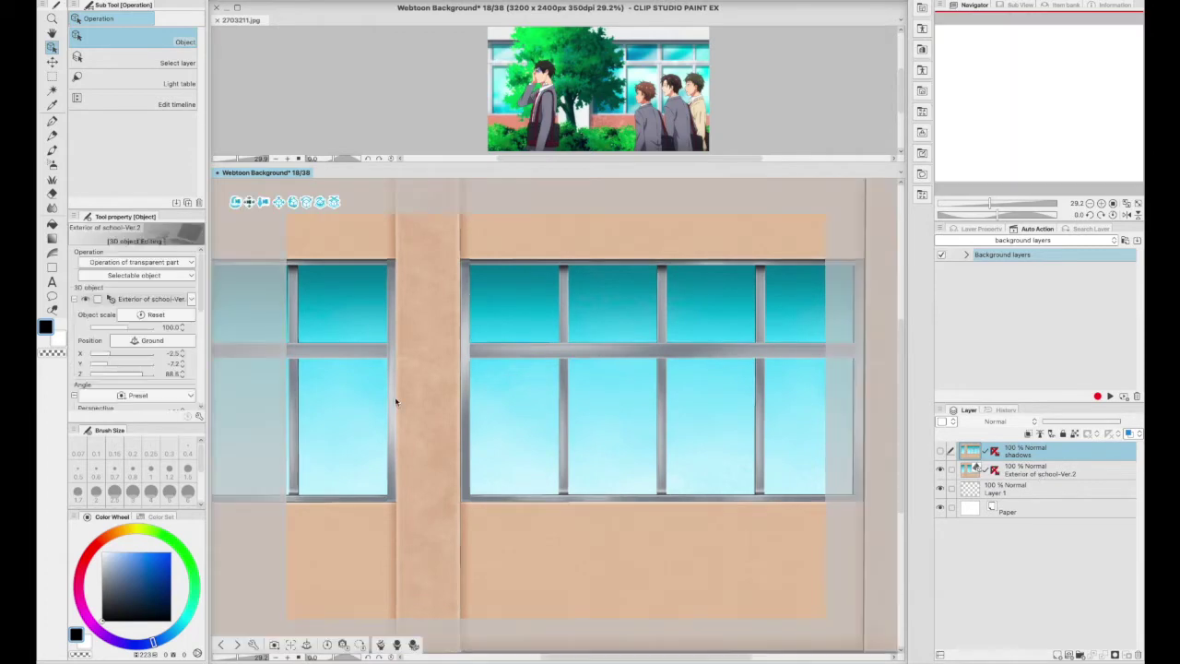
Convert the school model layer into a colour raster layer named "base", keeping the original layer.
{"action": "right_click", "coordinate": [992, 469]}
{"action": "left_click", "coordinate": [1031, 362]}
{"action": "type", "text": "Base"}
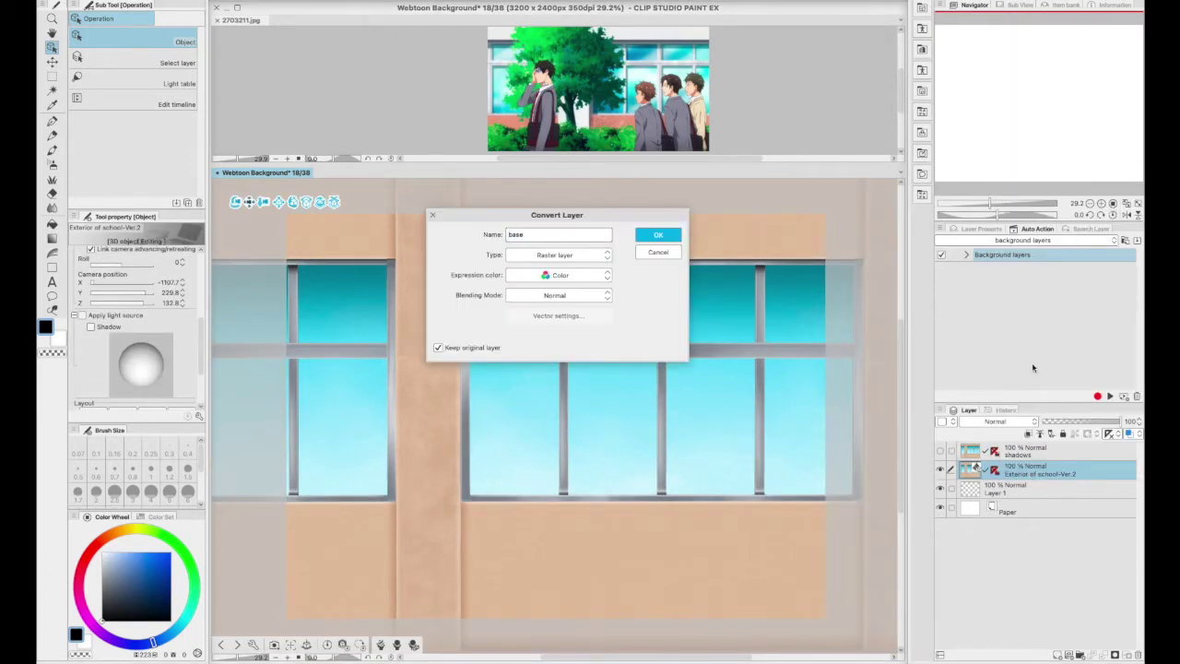
{"action": "key", "text": "Return"}
Extract the school model's outlines with LT conversion as a vector layer with a 0.10 mm line width.
{"action": "right_click", "coordinate": [1012, 470]}
{"action": "left_click", "coordinate": [1054, 395]}
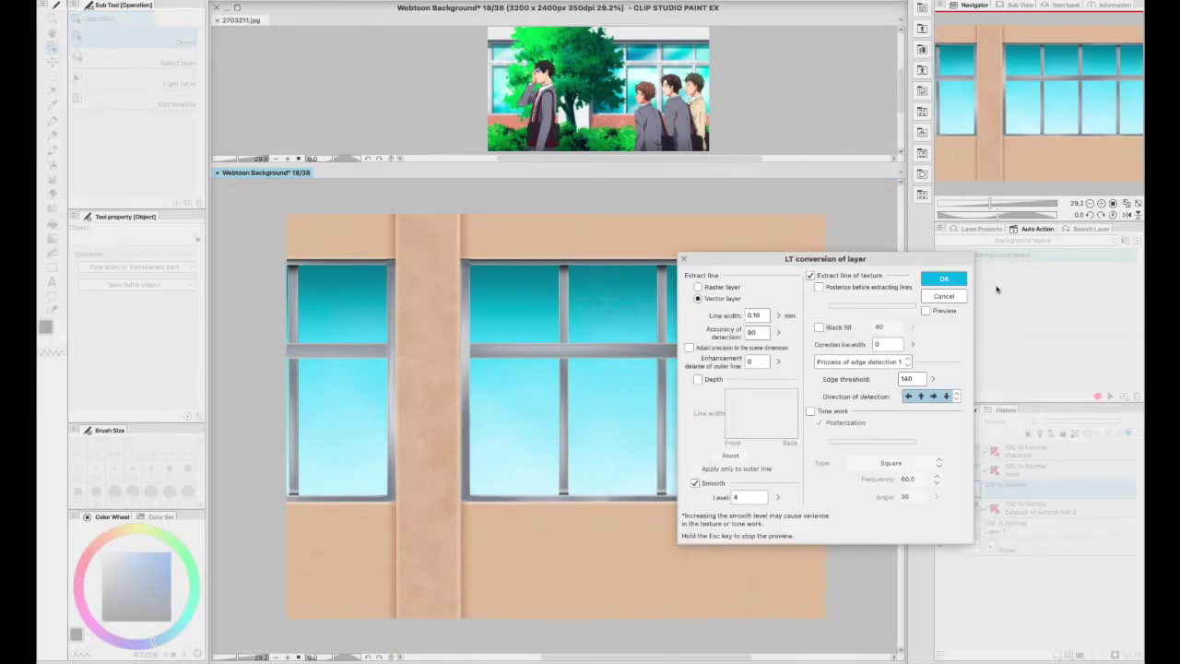
{"action": "left_click", "coordinate": [944, 278]}
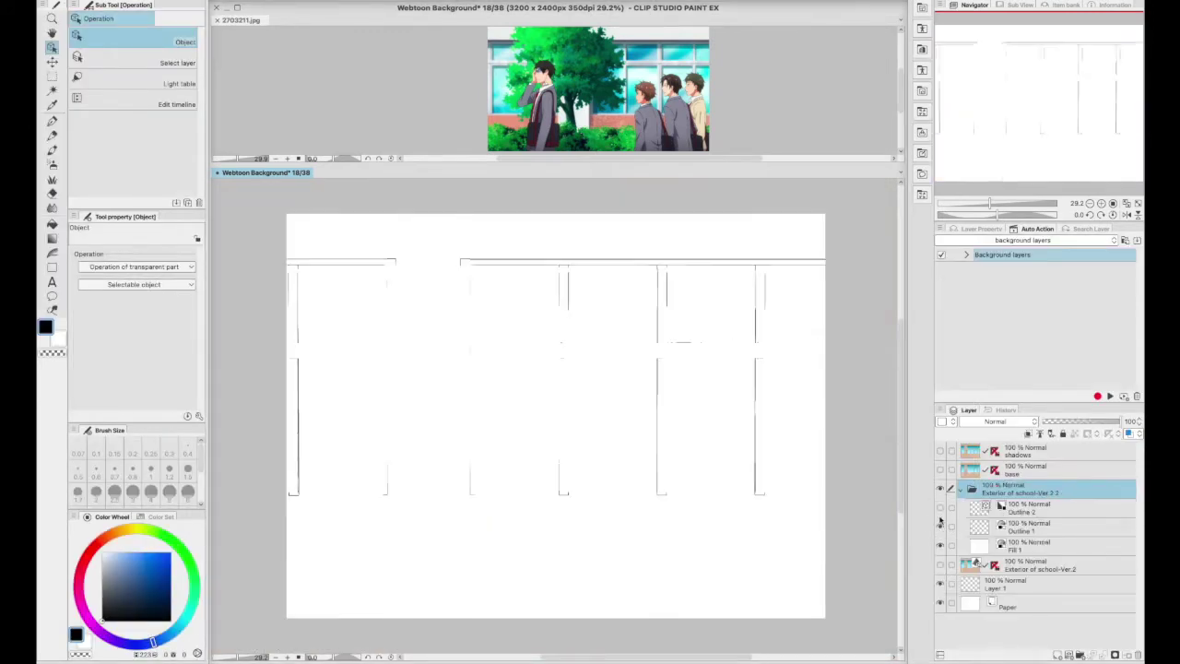
Delete the fill layer from the LT conversion folder and merge the folder's outlines into one layer.
{"action": "left_click", "coordinate": [1040, 508]}
{"action": "left_click", "coordinate": [1038, 550]}
{"action": "left_click", "coordinate": [1137, 655]}
{"action": "left_click", "coordinate": [653, 240]}
{"action": "left_click", "coordinate": [962, 489]}
{"action": "right_click", "coordinate": [1004, 489]}
{"action": "left_click", "coordinate": [1047, 456]}
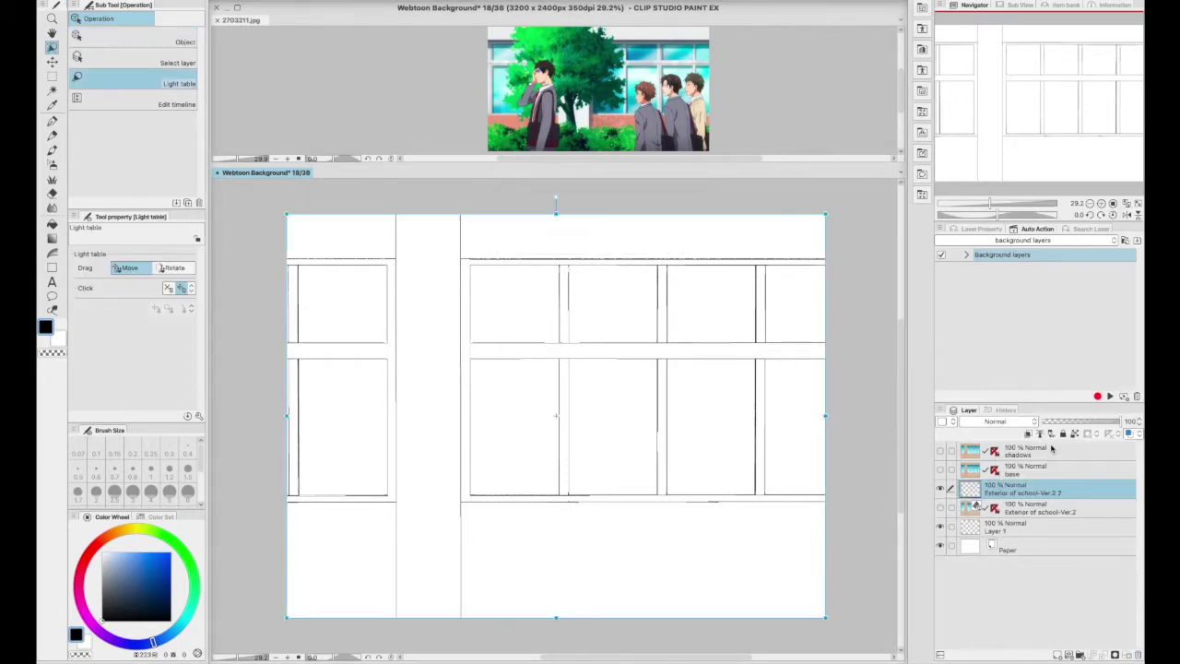
Name the line layer "lines" and group the base layer in a folder with two Multiply layers and one Color dodge layer.
{"action": "right_click", "coordinate": [1036, 485]}
{"action": "left_click", "coordinate": [1036, 485]}
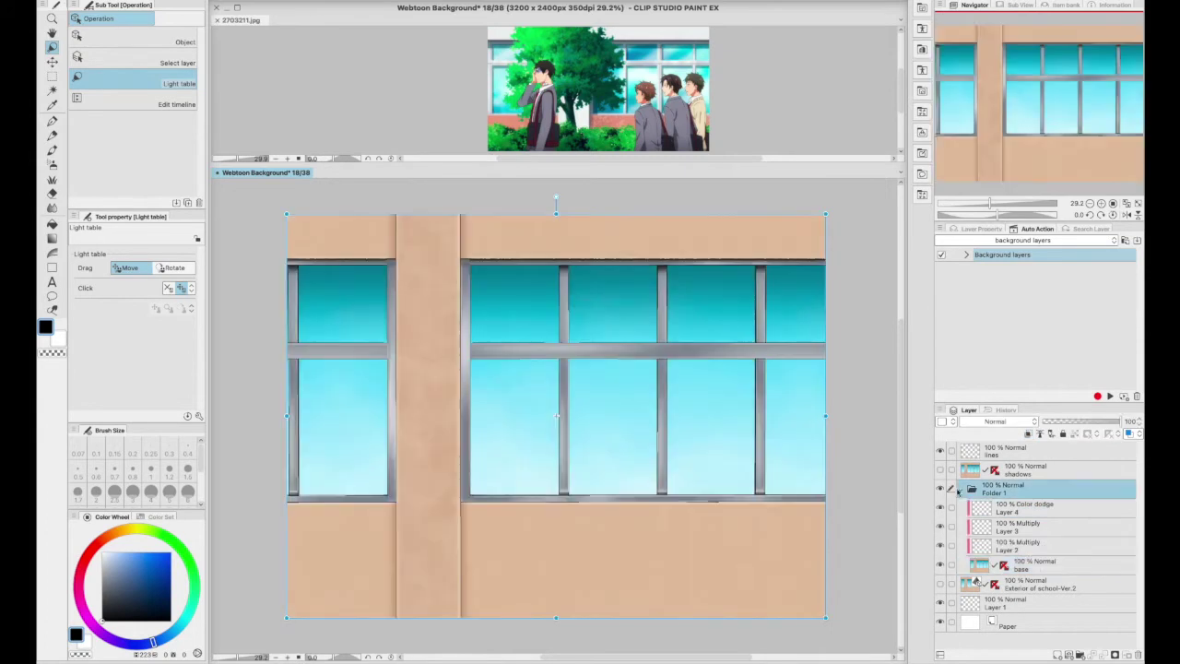
{"action": "left_click", "coordinate": [958, 490]}
{"action": "left_click", "coordinate": [1023, 508]}
{"action": "left_click", "coordinate": [52, 121]}
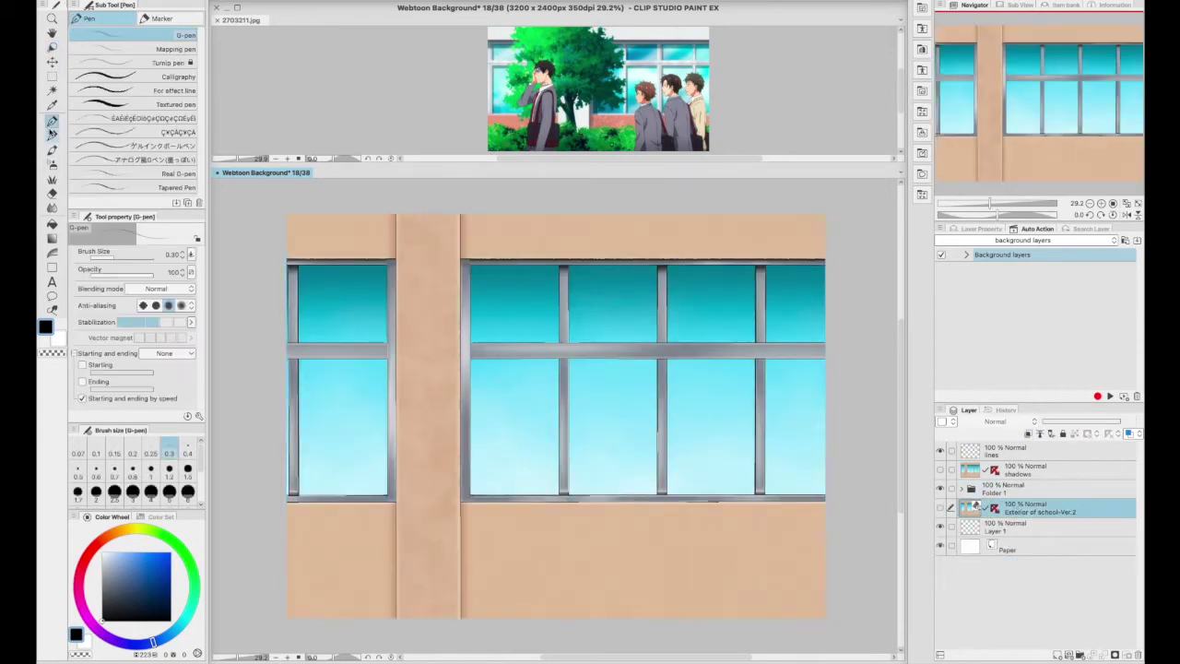
{"action": "left_click", "coordinate": [962, 488]}
{"action": "left_click", "coordinate": [1029, 564]}
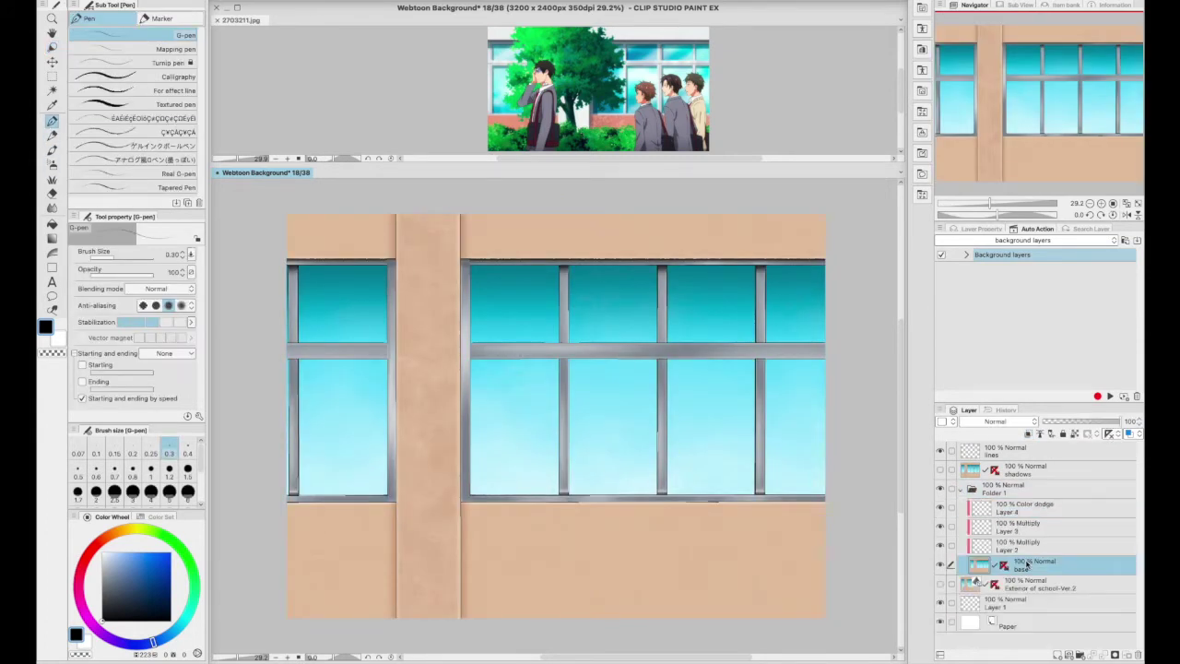
Shade the pillar's window-side edge with a greyish-purple Soft airbrush on the lower Multiply layer, Layer 2.
{"action": "key", "text": "b"}
{"action": "left_click", "coordinate": [114, 587]}
{"action": "scroll", "coordinate": [563, 406], "scroll_direction": "down", "scroll_amount": 1}
{"action": "scroll", "coordinate": [898, 342], "scroll_direction": "down", "scroll_amount": 1}
{"action": "key", "text": "bracketright"}
{"action": "key", "text": "bracketright"}
{"action": "key", "text": "bracketright"}
{"action": "key", "text": "bracketright"}
{"action": "key", "text": "bracketright"}
{"action": "key", "text": "bracketleft"}
{"action": "key", "text": "bracketleft"}
{"action": "left_click_drag", "start_coordinate": [481, 479], "coordinate": [481, 601]}
{"action": "key", "text": "ctrl+z"}
{"action": "key", "text": "alt+bracketright"}
{"action": "left_click", "coordinate": [475, 481], "text": "alt"}
{"action": "mouse_move", "coordinate": [476, 482]}
{"action": "left_mouse_down"}
{"action": "mouse_move", "coordinate": [474, 593]}
{"action": "mouse_move", "coordinate": [482, 553]}
{"action": "mouse_move", "coordinate": [482, 577]}
{"action": "left_mouse_up"}
{"action": "key", "text": "ctrl+z"}
{"action": "key", "text": "ctrl+z"}
{"action": "left_click_drag", "start_coordinate": [476, 461], "coordinate": [461, 611]}
{"action": "left_click_drag", "start_coordinate": [475, 217], "coordinate": [479, 465]}
Airbrush darker diagonal reflection streaks across the upper and lower window panes on Layer 2.
{"action": "left_click_drag", "start_coordinate": [631, 271], "coordinate": [610, 269]}
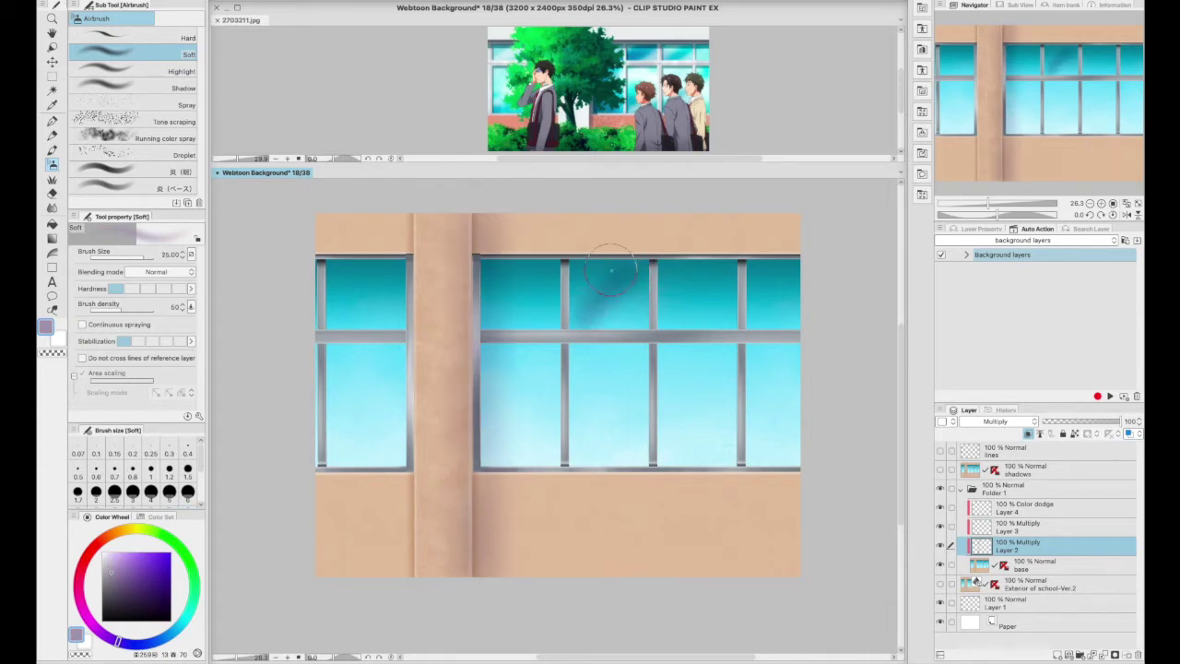
{"action": "left_click_drag", "start_coordinate": [576, 327], "coordinate": [617, 276]}
{"action": "mouse_move", "coordinate": [696, 301]}
{"action": "left_mouse_down"}
{"action": "mouse_move", "coordinate": [732, 265]}
{"action": "mouse_move", "coordinate": [672, 318]}
{"action": "mouse_move", "coordinate": [724, 277]}
{"action": "left_mouse_up"}
{"action": "left_click", "coordinate": [682, 304], "text": "alt"}
{"action": "key", "text": "bracketright"}
{"action": "mouse_move", "coordinate": [716, 350]}
{"action": "left_mouse_down"}
{"action": "mouse_move", "coordinate": [491, 450]}
{"action": "mouse_move", "coordinate": [574, 362]}
{"action": "mouse_move", "coordinate": [591, 424]}
{"action": "mouse_move", "coordinate": [554, 350]}
{"action": "left_mouse_up"}
{"action": "key", "text": "bracketleft"}
{"action": "key", "text": "bracketleft"}
{"action": "mouse_move", "coordinate": [391, 269]}
{"action": "left_mouse_down"}
{"action": "mouse_move", "coordinate": [342, 396]}
{"action": "mouse_move", "coordinate": [395, 338]}
{"action": "mouse_move", "coordinate": [397, 452]}
{"action": "left_mouse_up"}
Airbrush bright cyan patches into the lower window panes with colour sampled from the glass.
{"action": "left_click", "coordinate": [575, 316], "text": "alt"}
{"action": "key", "text": "bracketright"}
{"action": "mouse_move", "coordinate": [779, 396]}
{"action": "left_mouse_down"}
{"action": "mouse_move", "coordinate": [776, 442]}
{"action": "mouse_move", "coordinate": [759, 362]}
{"action": "left_mouse_up"}
{"action": "left_click_drag", "start_coordinate": [593, 400], "coordinate": [513, 368]}
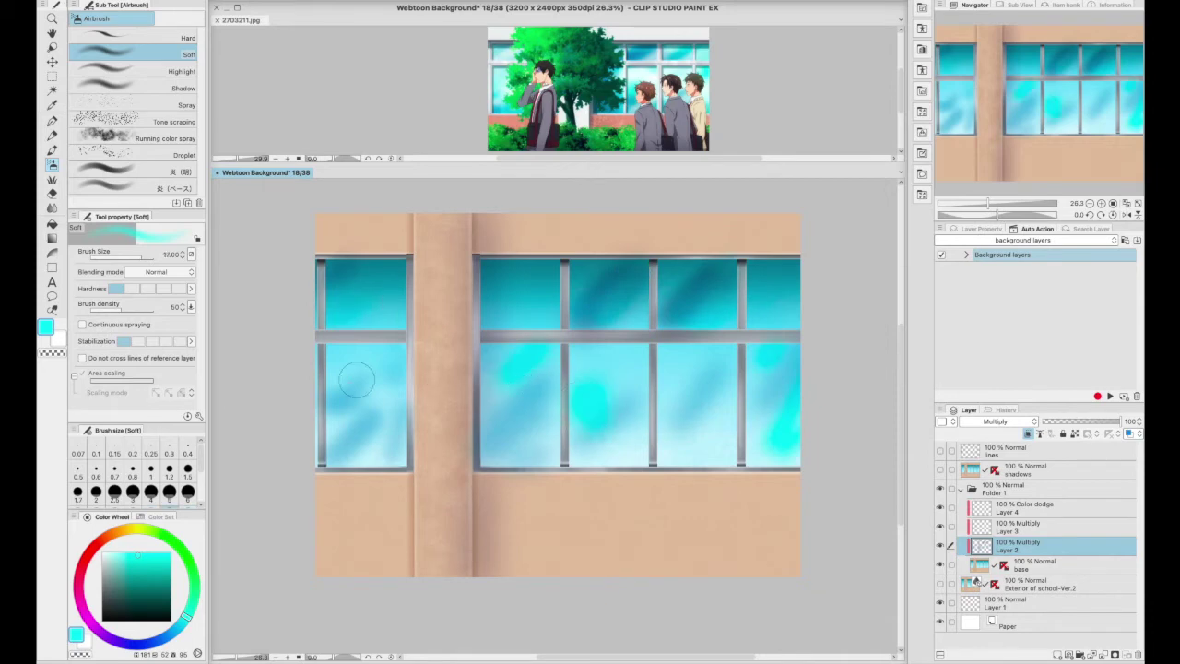
{"action": "left_click_drag", "start_coordinate": [384, 337], "coordinate": [395, 397]}
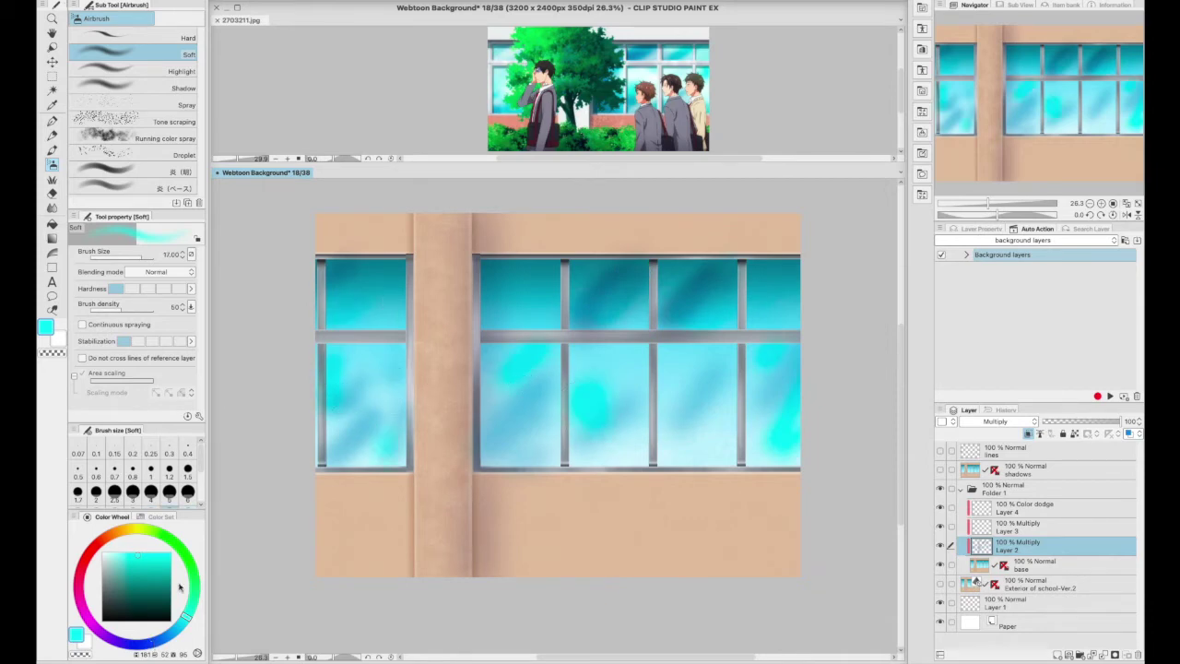
Airbrush medium-blue shading along the tops of the upper and lower panes with a size 20 brush.
{"action": "left_click_drag", "start_coordinate": [152, 645], "coordinate": [162, 636]}
{"action": "key", "text": "bracketright"}
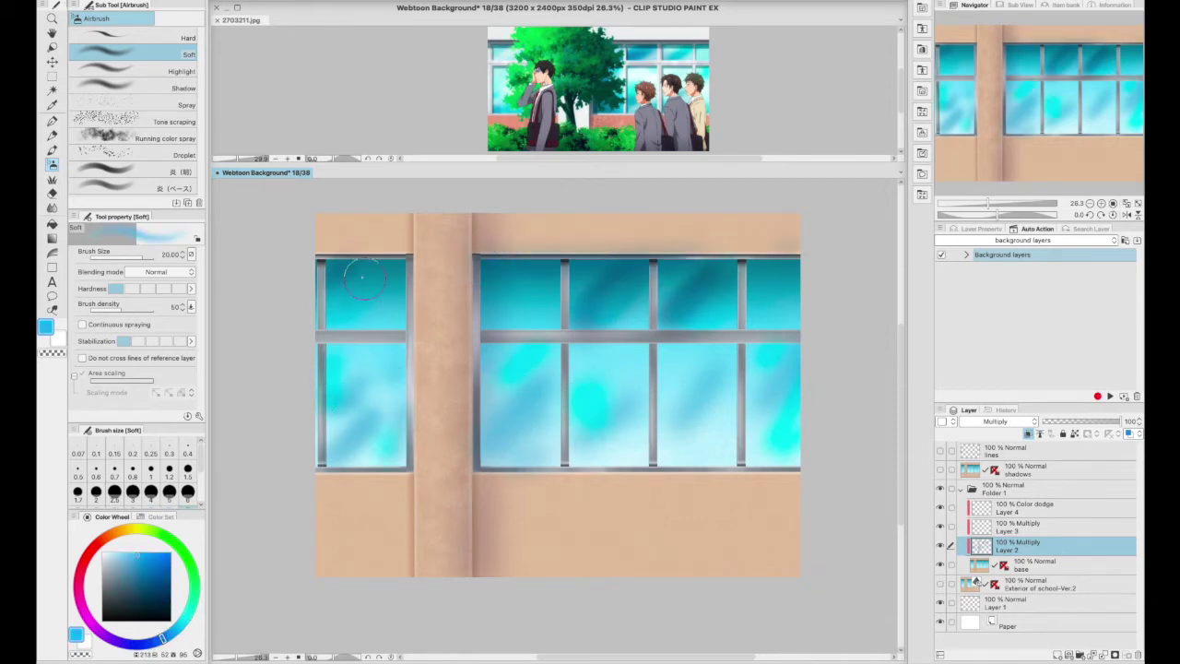
{"action": "left_click_drag", "start_coordinate": [398, 275], "coordinate": [349, 266]}
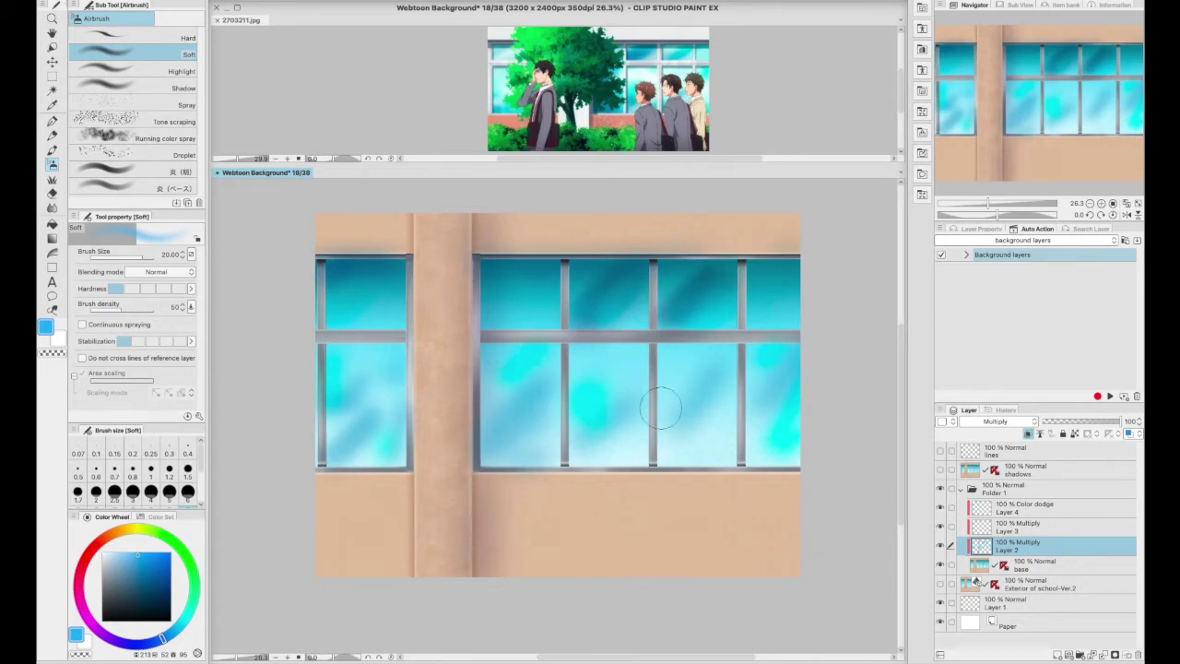
{"action": "mouse_move", "coordinate": [567, 342]}
{"action": "left_mouse_down"}
{"action": "mouse_move", "coordinate": [738, 340]}
{"action": "mouse_move", "coordinate": [479, 345]}
{"action": "left_mouse_up"}
Draw the pillar's cast shadow down the wall and over the adjacent window with filled rectangles on Multiply Layer 3.
{"action": "left_click", "coordinate": [1014, 526]}
{"action": "key", "text": "m"}
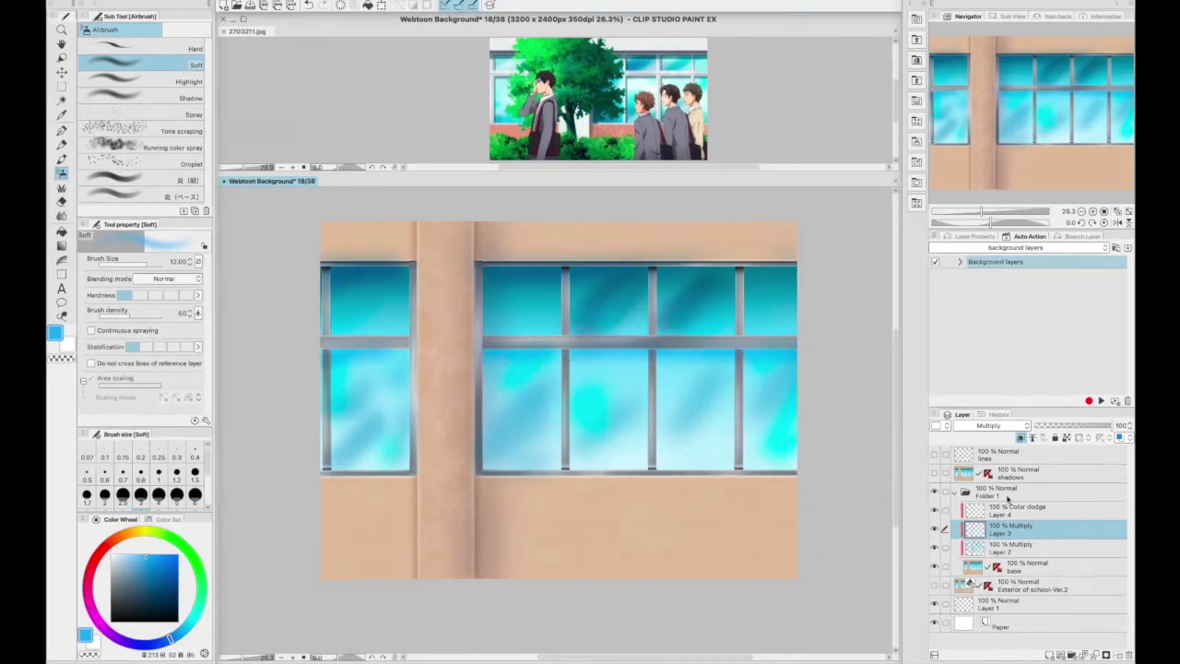
{"action": "left_click", "coordinate": [1040, 569]}
{"action": "key", "text": "u"}
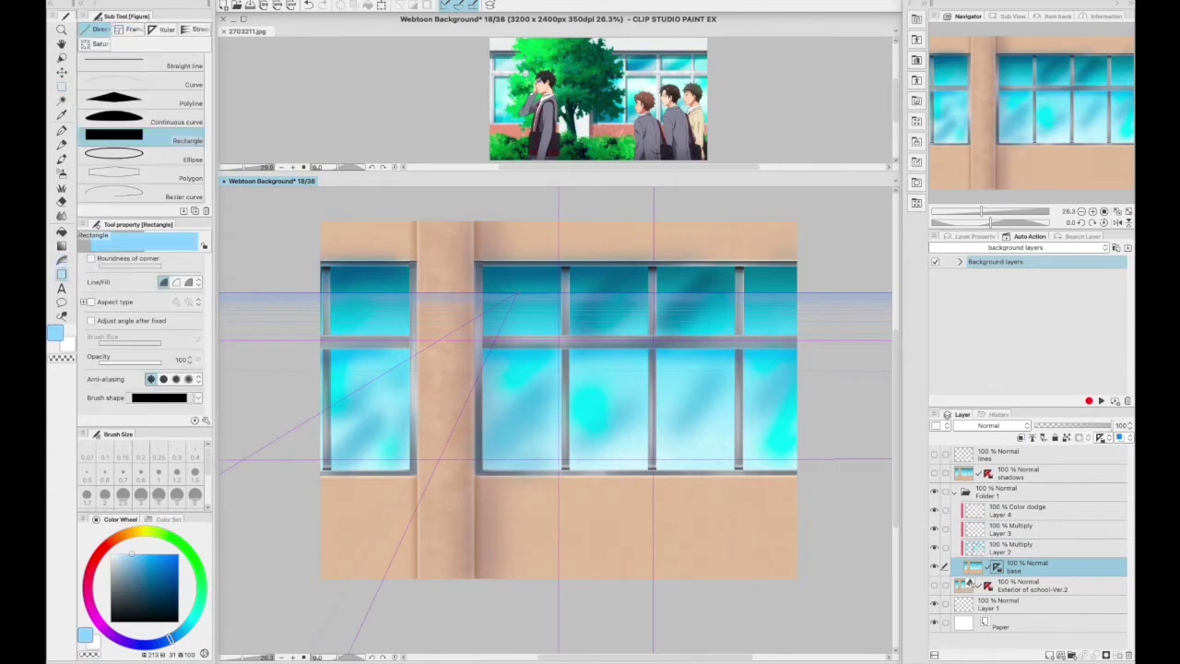
{"action": "left_click_drag", "start_coordinate": [473, 218], "coordinate": [485, 588]}
{"action": "left_click", "coordinate": [1042, 529]}
{"action": "left_click_drag", "start_coordinate": [474, 220], "coordinate": [485, 594]}
{"action": "key", "text": "ctrl+z"}
{"action": "left_click_drag", "start_coordinate": [474, 220], "coordinate": [486, 592]}
{"action": "left_click_drag", "start_coordinate": [488, 256], "coordinate": [497, 477]}
Draw thin rectangular shadows beside the frame and beneath the top and middle bars of the window before the pillar.
{"action": "left_click_drag", "start_coordinate": [328, 431], "coordinate": [333, 474]}
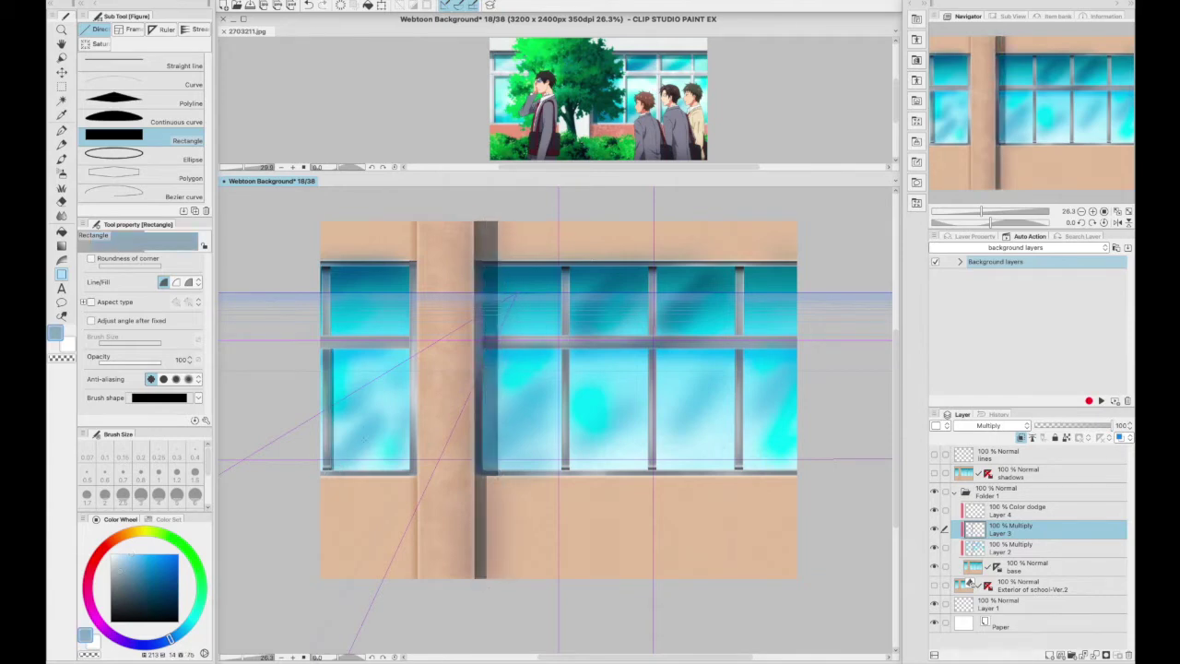
{"action": "left_click_drag", "start_coordinate": [323, 343], "coordinate": [408, 353]}
{"action": "left_click_drag", "start_coordinate": [322, 264], "coordinate": [410, 272]}
{"action": "left_click_drag", "start_coordinate": [318, 279], "coordinate": [411, 263]}
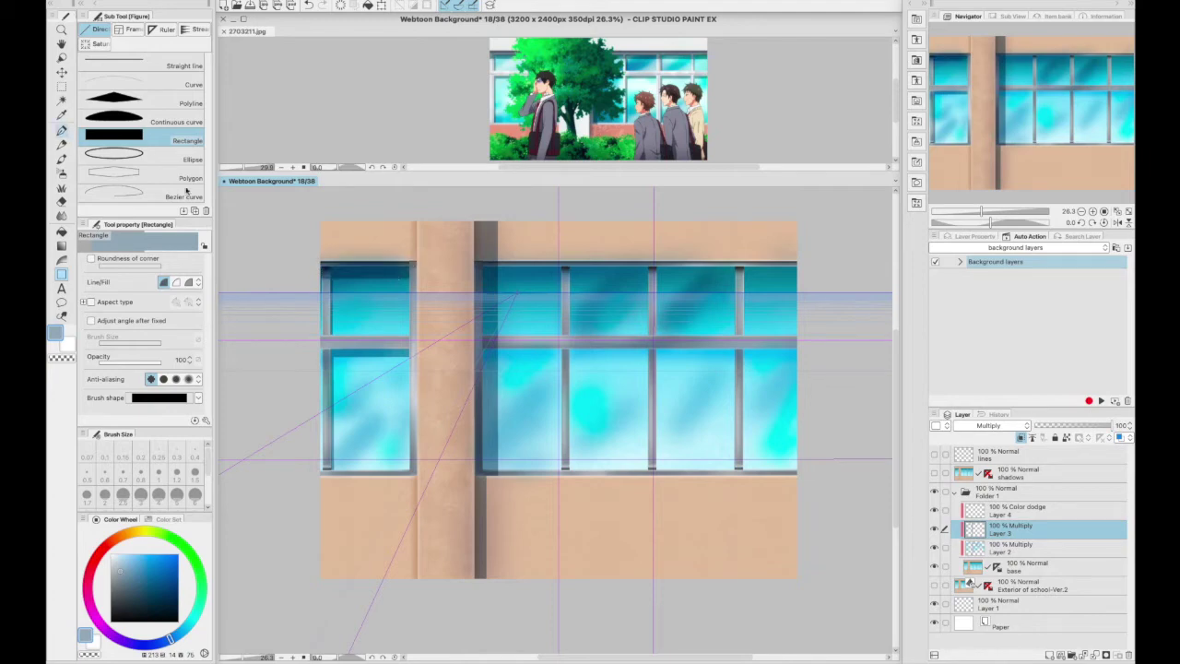
{"action": "key", "text": "p"}
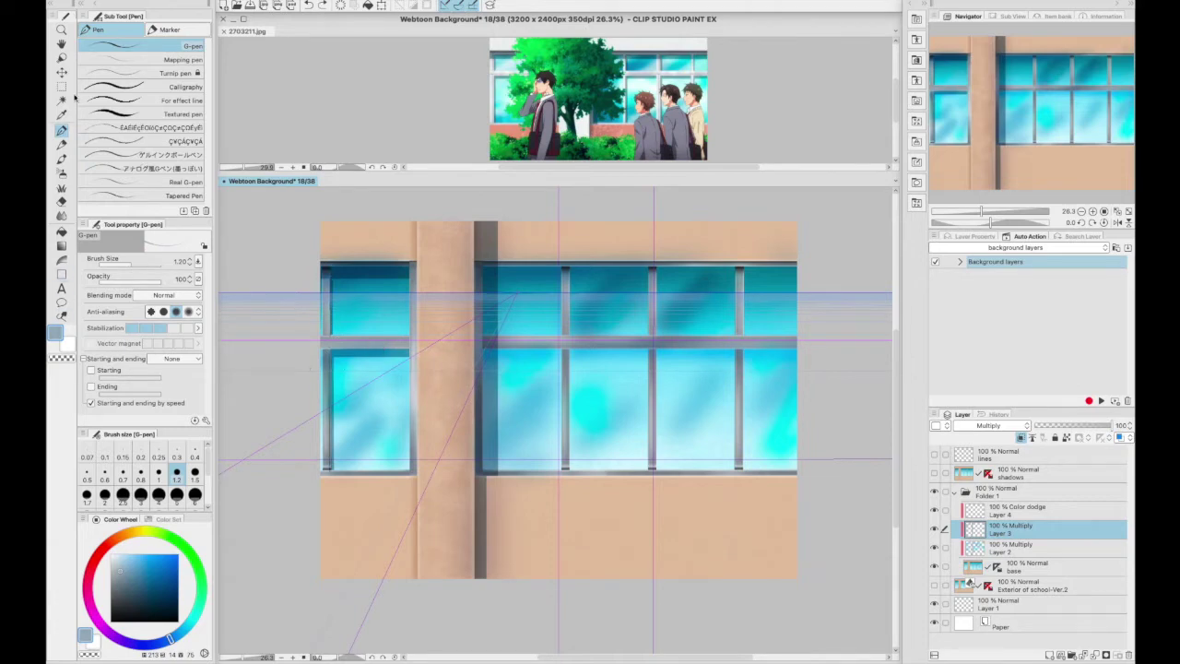
{"action": "key", "text": "u"}
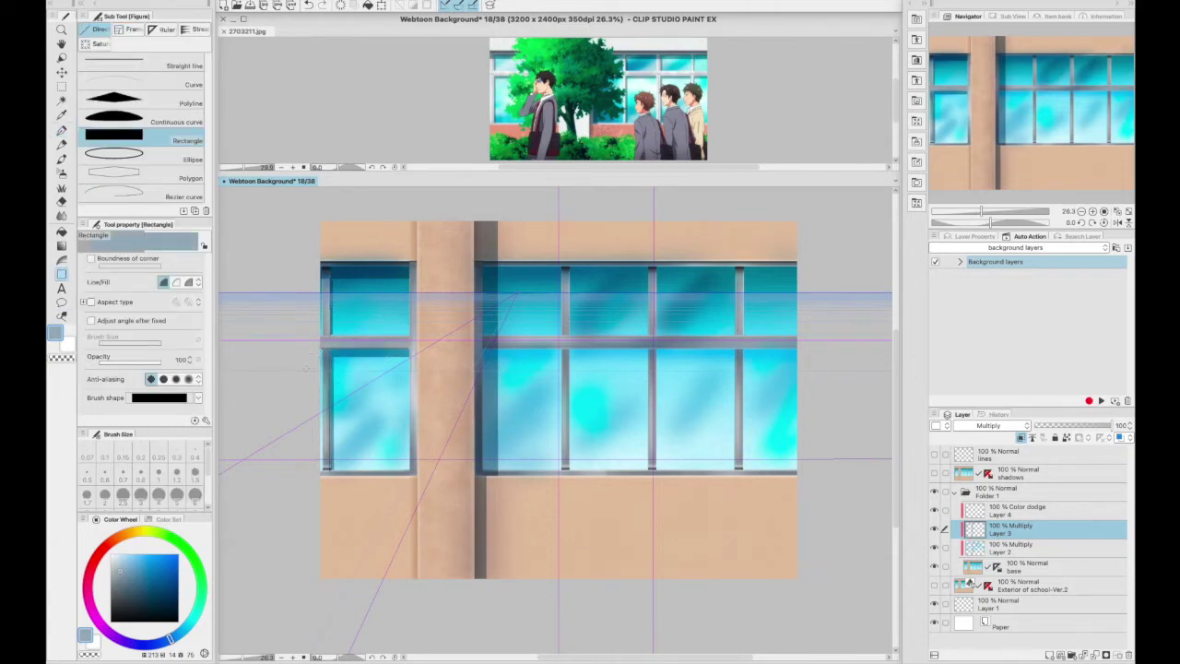
{"action": "key", "text": "p"}
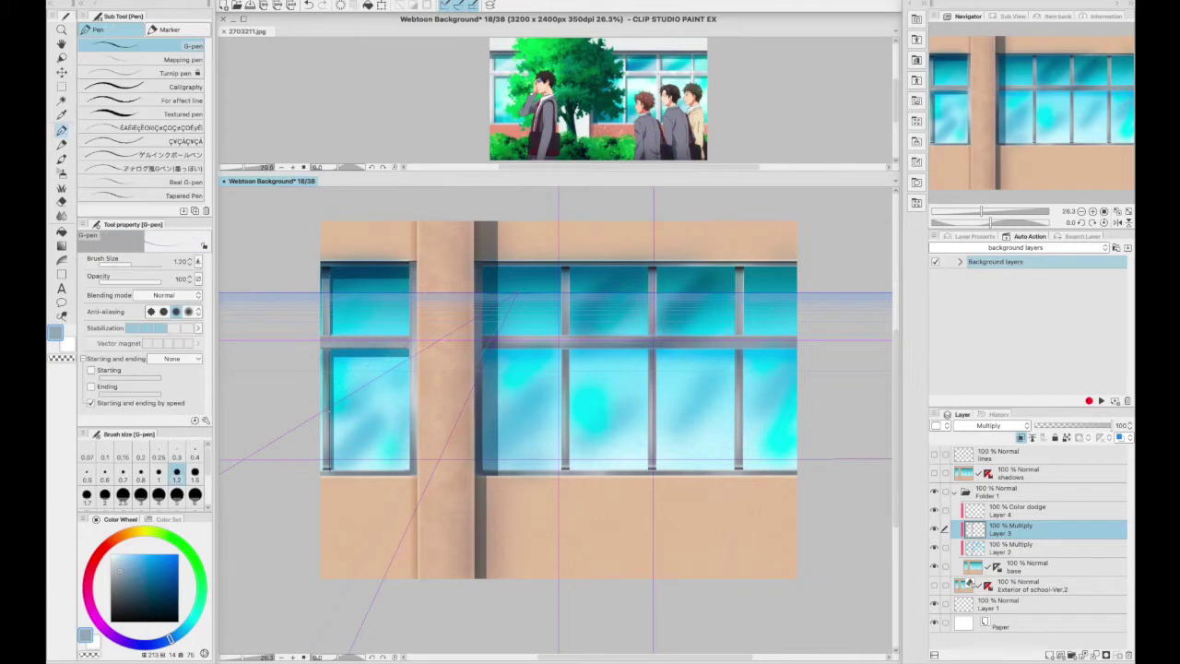
Draw rectangular shadows along the middle rail and beneath the top frame of the wide window.
{"action": "key", "text": "u"}
{"action": "left_click_drag", "start_coordinate": [797, 336], "coordinate": [495, 347]}
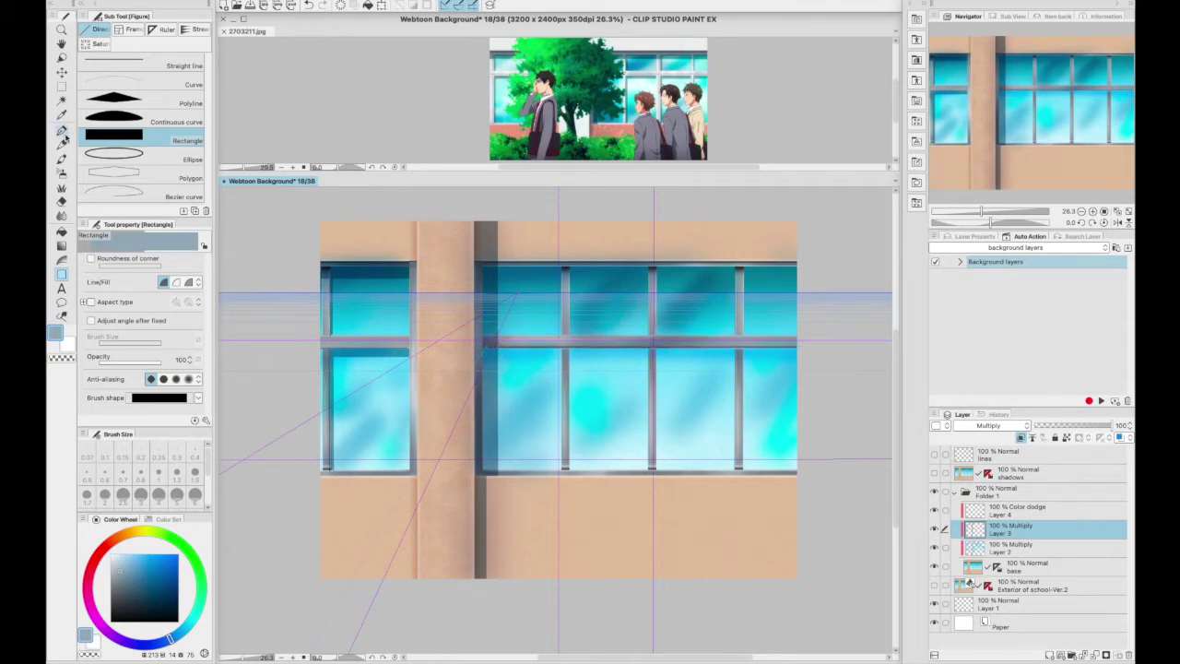
{"action": "left_click", "coordinate": [62, 131]}
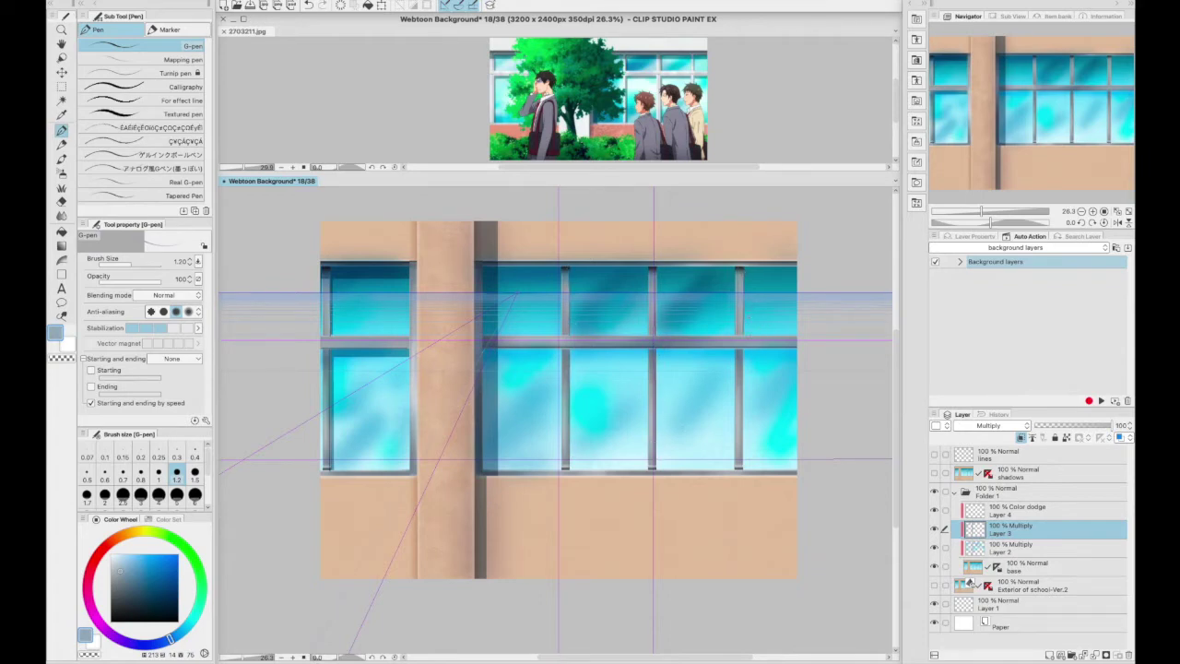
{"action": "key", "text": "u"}
{"action": "left_click_drag", "start_coordinate": [477, 262], "coordinate": [806, 282]}
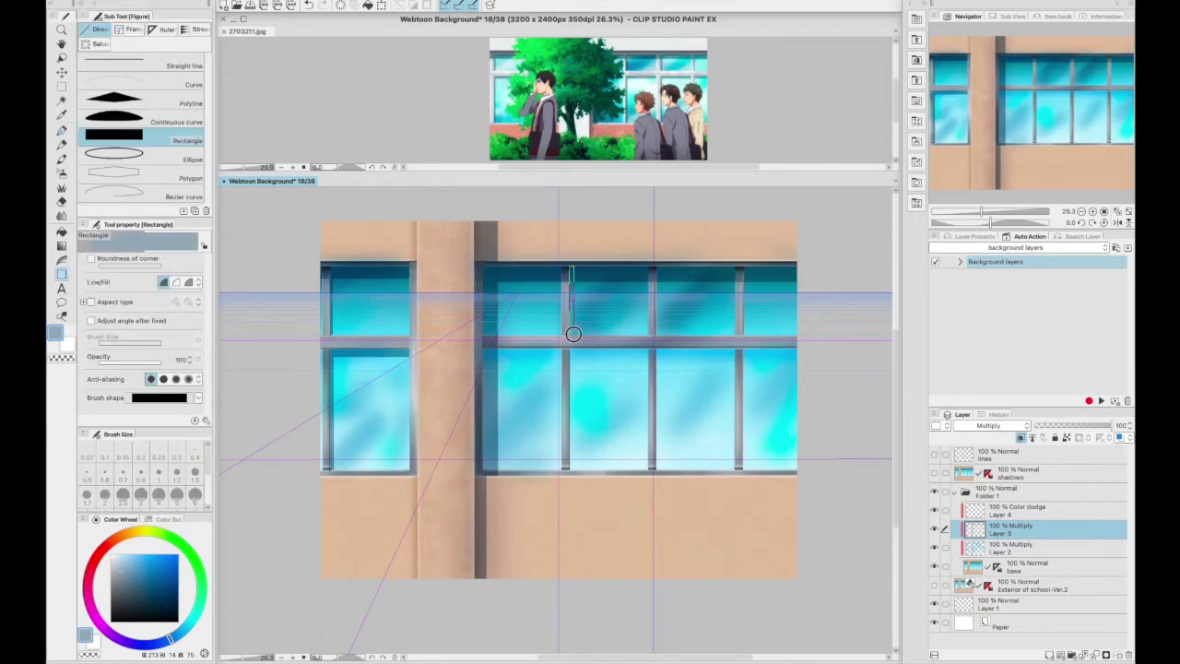
Draw narrow shadows beside the wide window's first mullion and beneath its middle rail over the lower panes.
{"action": "left_click_drag", "start_coordinate": [574, 446], "coordinate": [572, 472]}
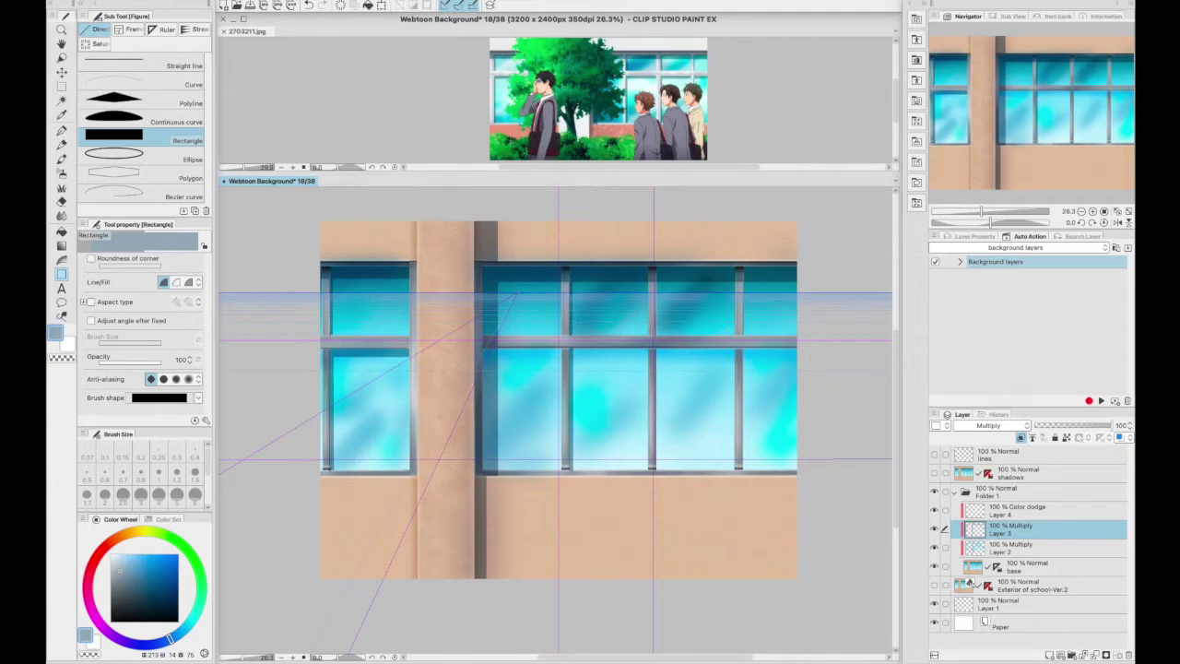
{"action": "left_click_drag", "start_coordinate": [649, 360], "coordinate": [649, 361]}
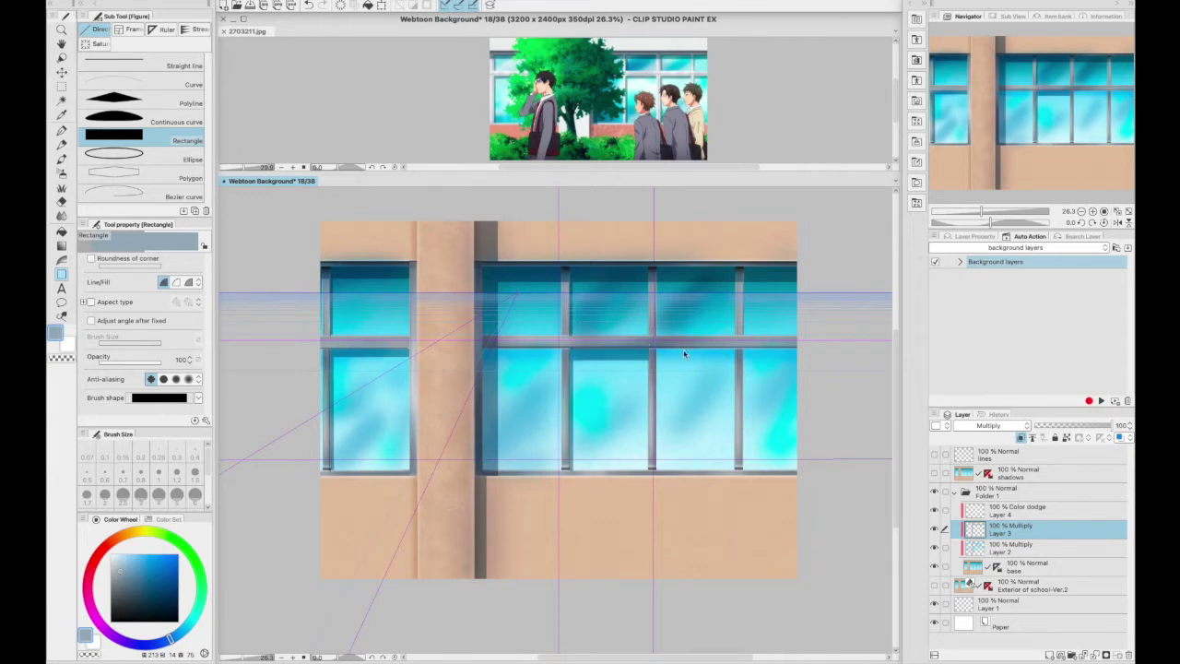
{"action": "left_click_drag", "start_coordinate": [483, 347], "coordinate": [800, 356]}
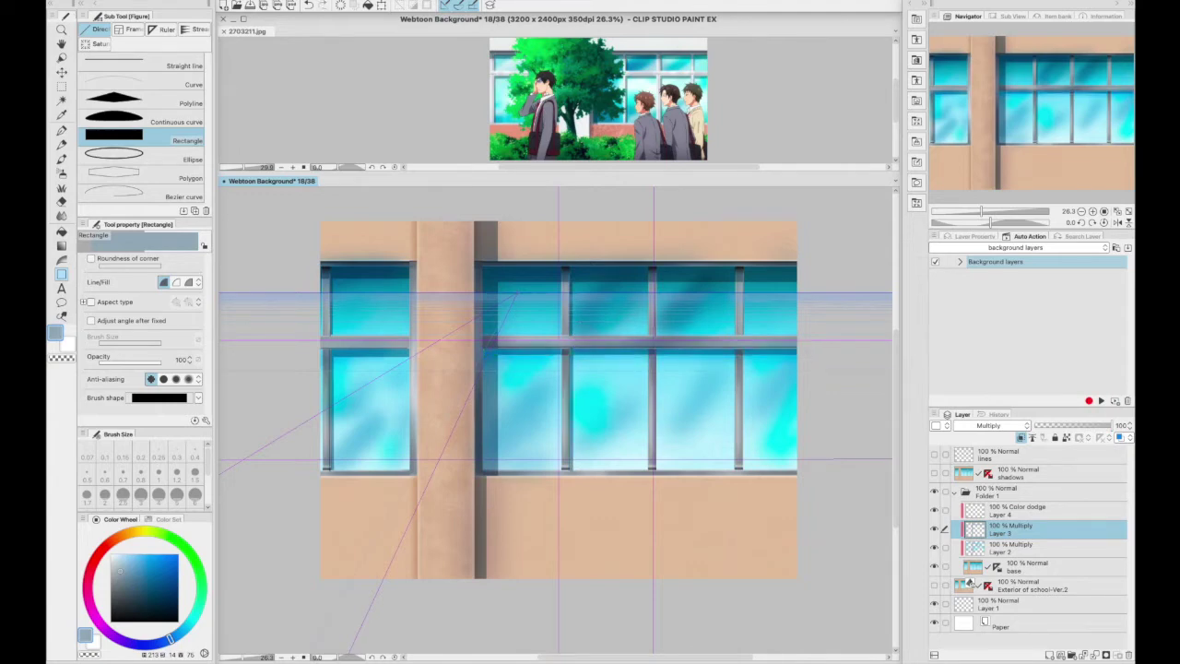
Select the three lower mullions with rectangular marquees, clear the shadow crossing them, and deselect.
{"action": "left_click", "coordinate": [60, 86]}
{"action": "left_click_drag", "start_coordinate": [564, 348], "coordinate": [568, 472]}
{"action": "mouse_move", "coordinate": [651, 350]}
{"action": "left_mouse_down"}
{"action": "mouse_move", "coordinate": [648, 363]}
{"action": "mouse_move", "coordinate": [656, 344]}
{"action": "left_mouse_up"}
{"action": "left_click_drag", "start_coordinate": [738, 346], "coordinate": [743, 472]}
{"action": "key", "text": "ctrl+d"}
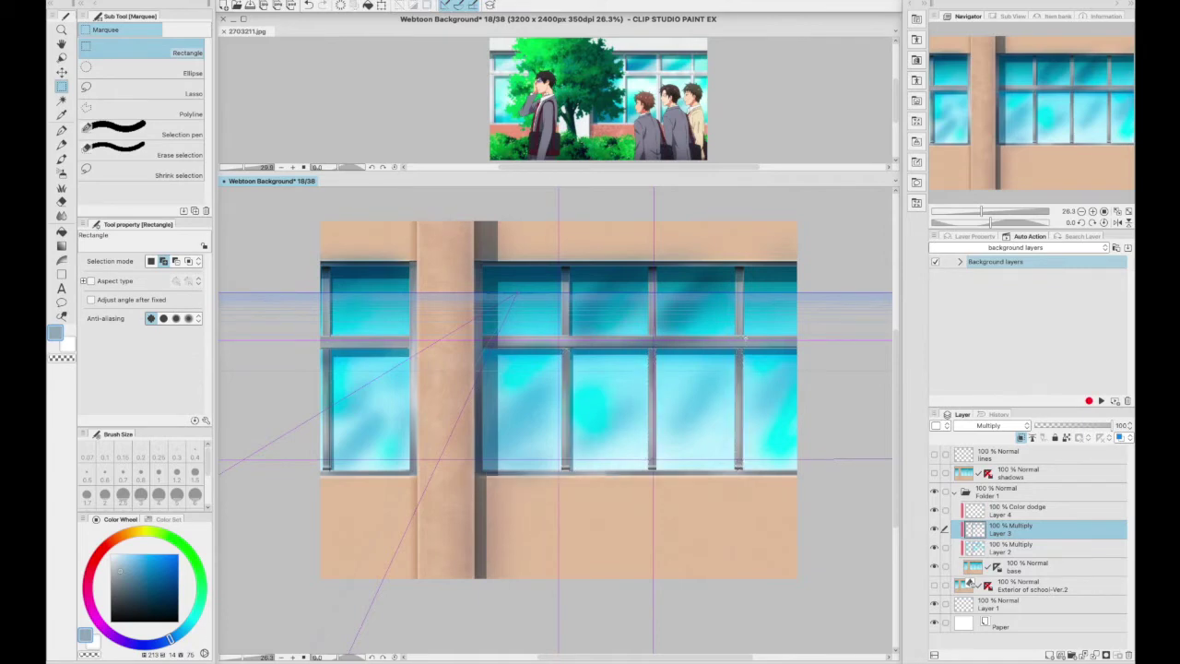
Draw narrow vertical shadows beside the wide window's second and third lower mullions.
{"action": "left_click", "coordinate": [61, 275]}
{"action": "left_click_drag", "start_coordinate": [653, 352], "coordinate": [660, 472]}
{"action": "left_click_drag", "start_coordinate": [742, 354], "coordinate": [747, 472]}
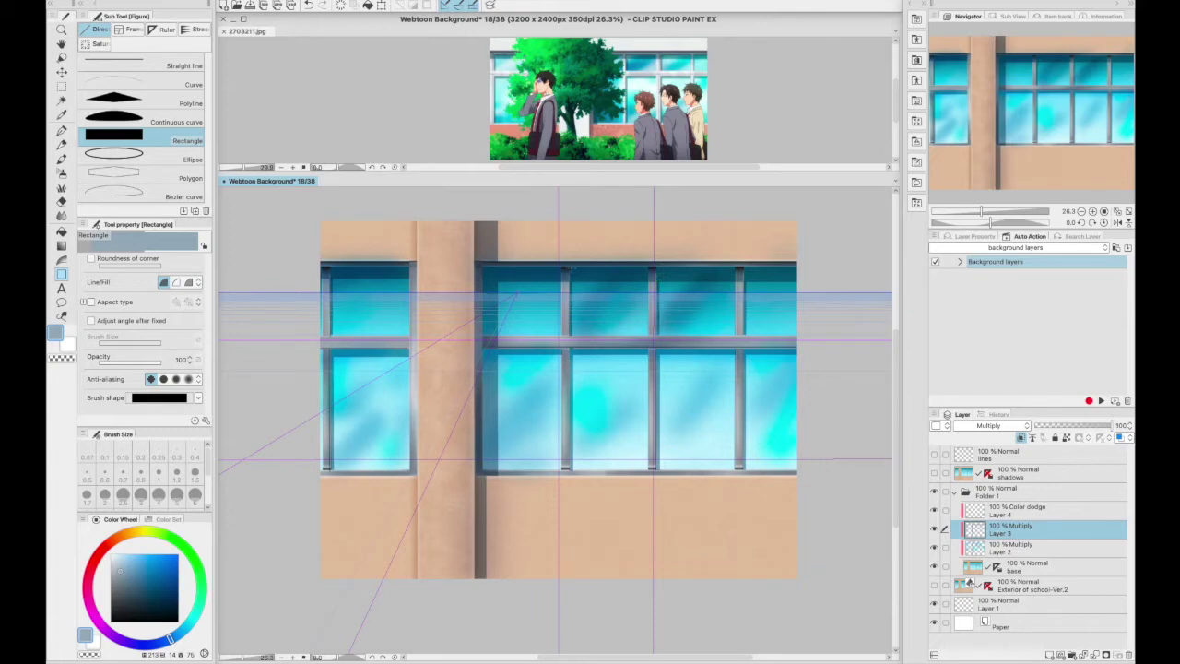
Hide the perspective ruler and airbrush light-blue glare streaks across the window panes on the Color dodge layer.
{"action": "left_click", "coordinate": [62, 174]}
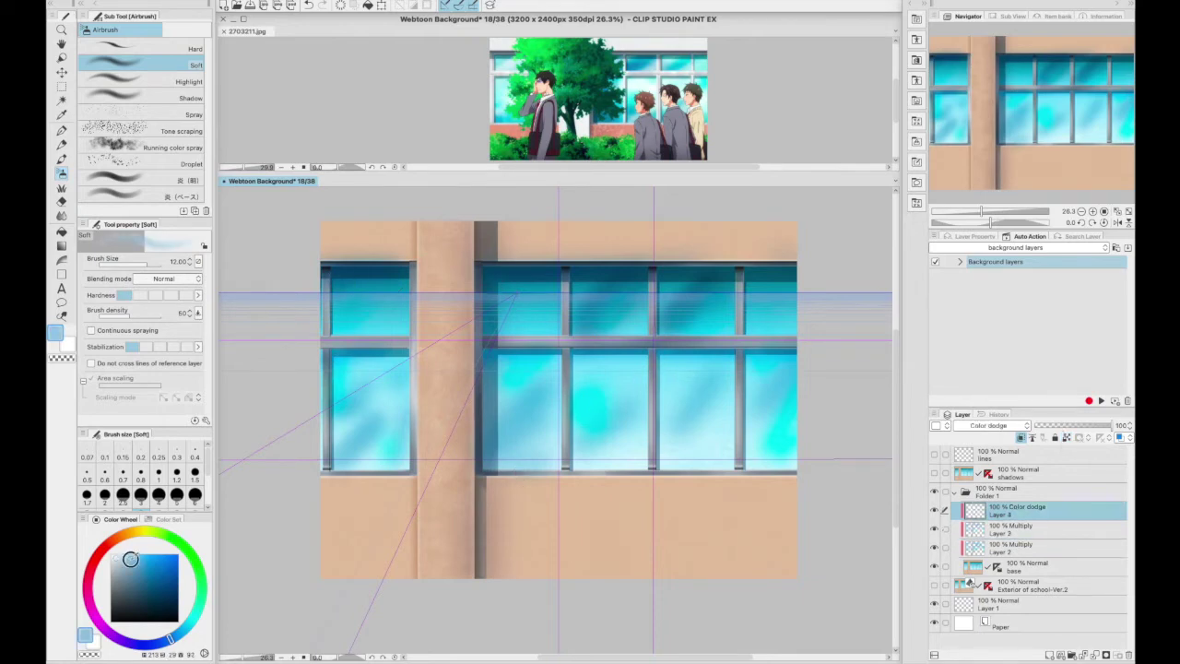
{"action": "left_click", "coordinate": [970, 583]}
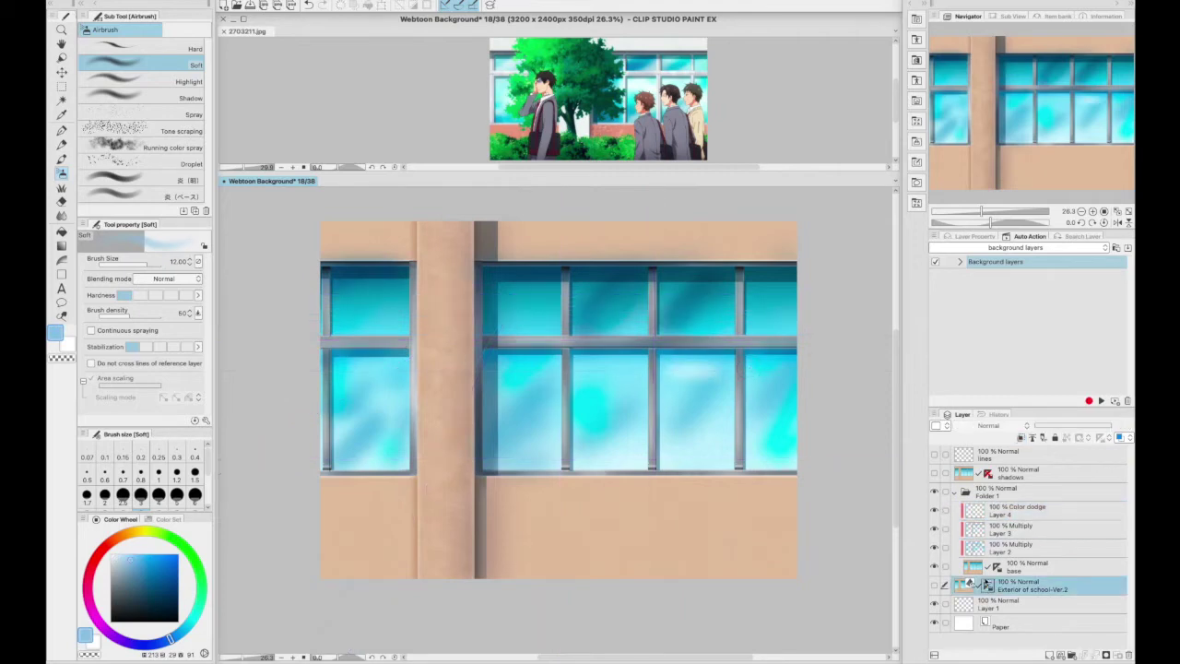
{"action": "left_click", "coordinate": [1014, 510]}
{"action": "left_click_drag", "start_coordinate": [662, 280], "coordinate": [691, 307]}
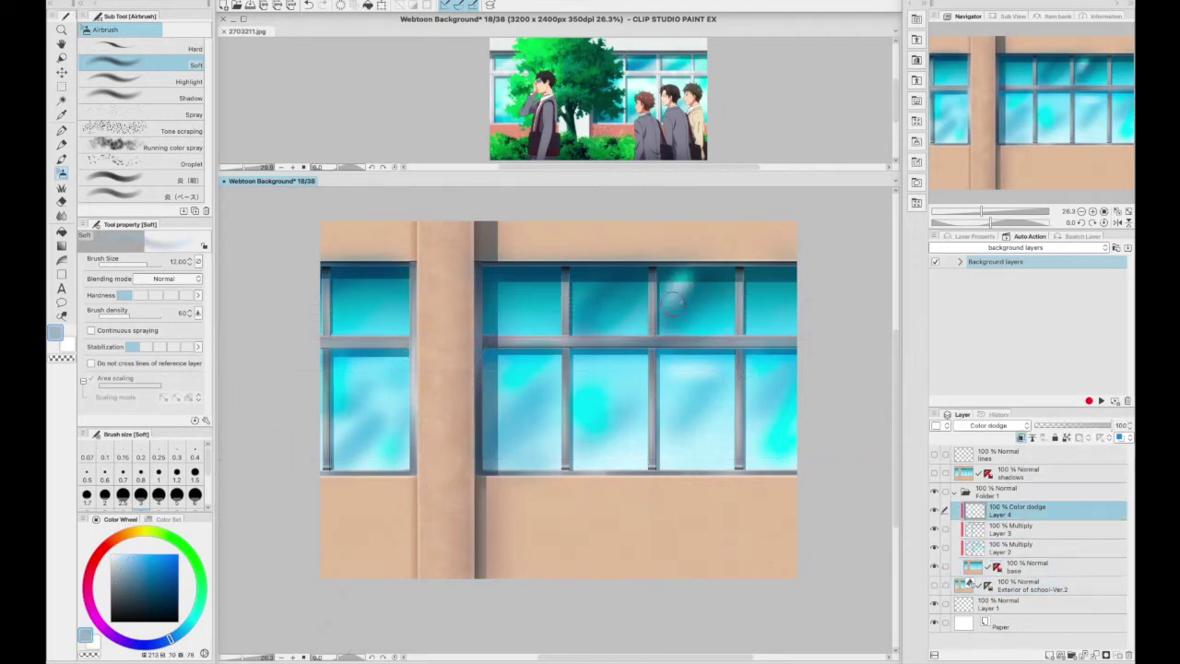
{"action": "left_click_drag", "start_coordinate": [682, 364], "coordinate": [728, 426]}
{"action": "left_click_drag", "start_coordinate": [645, 359], "coordinate": [580, 433]}
{"action": "left_click_drag", "start_coordinate": [553, 362], "coordinate": [503, 385]}
{"action": "left_click_drag", "start_coordinate": [397, 364], "coordinate": [368, 387]}
{"action": "left_click_drag", "start_coordinate": [368, 276], "coordinate": [410, 323]}
{"action": "mouse_move", "coordinate": [783, 364]}
{"action": "left_mouse_down"}
{"action": "mouse_move", "coordinate": [756, 421]}
{"action": "mouse_move", "coordinate": [775, 447]}
{"action": "mouse_move", "coordinate": [779, 419]}
{"action": "left_mouse_up"}
{"action": "left_click_drag", "start_coordinate": [779, 276], "coordinate": [767, 311]}
{"action": "mouse_move", "coordinate": [646, 359]}
{"action": "left_mouse_down"}
{"action": "mouse_move", "coordinate": [550, 385]}
{"action": "mouse_move", "coordinate": [625, 440]}
{"action": "mouse_move", "coordinate": [728, 427]}
{"action": "left_mouse_up"}
{"action": "left_click_drag", "start_coordinate": [390, 297], "coordinate": [369, 309]}
{"action": "left_click_drag", "start_coordinate": [348, 424], "coordinate": [410, 372]}
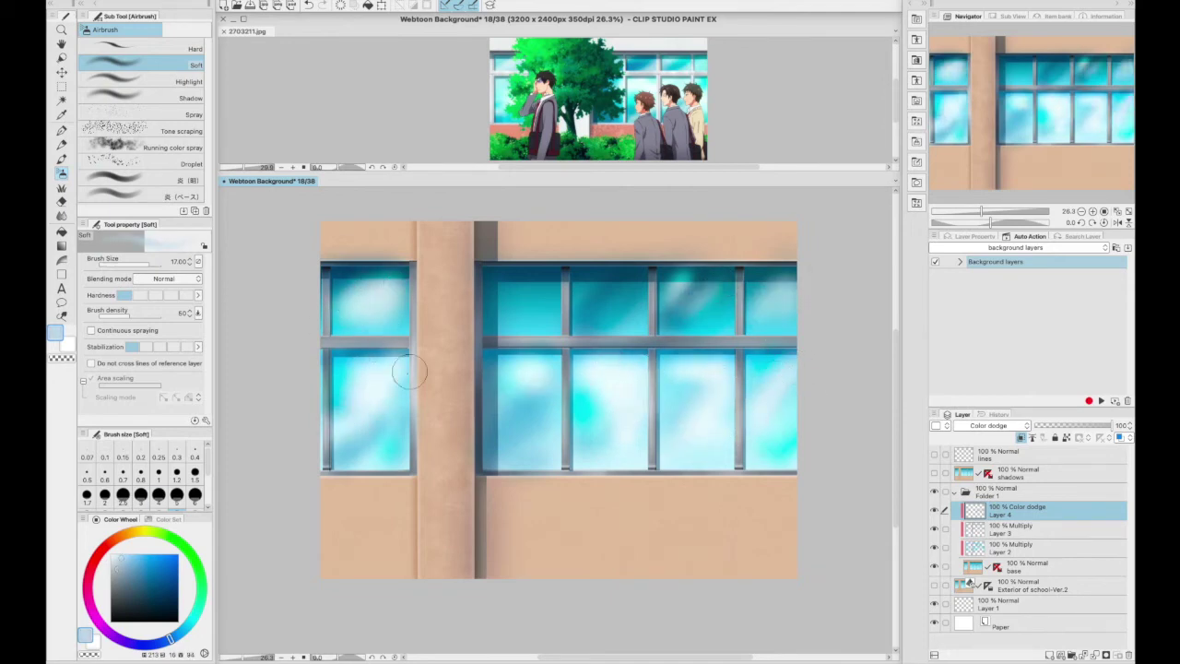
Airbrush soft highlights along the wide window's middle rail and first mullion, and a reddish-toned dodge highlight down the pillar.
{"action": "left_click_drag", "start_coordinate": [694, 342], "coordinate": [747, 342]}
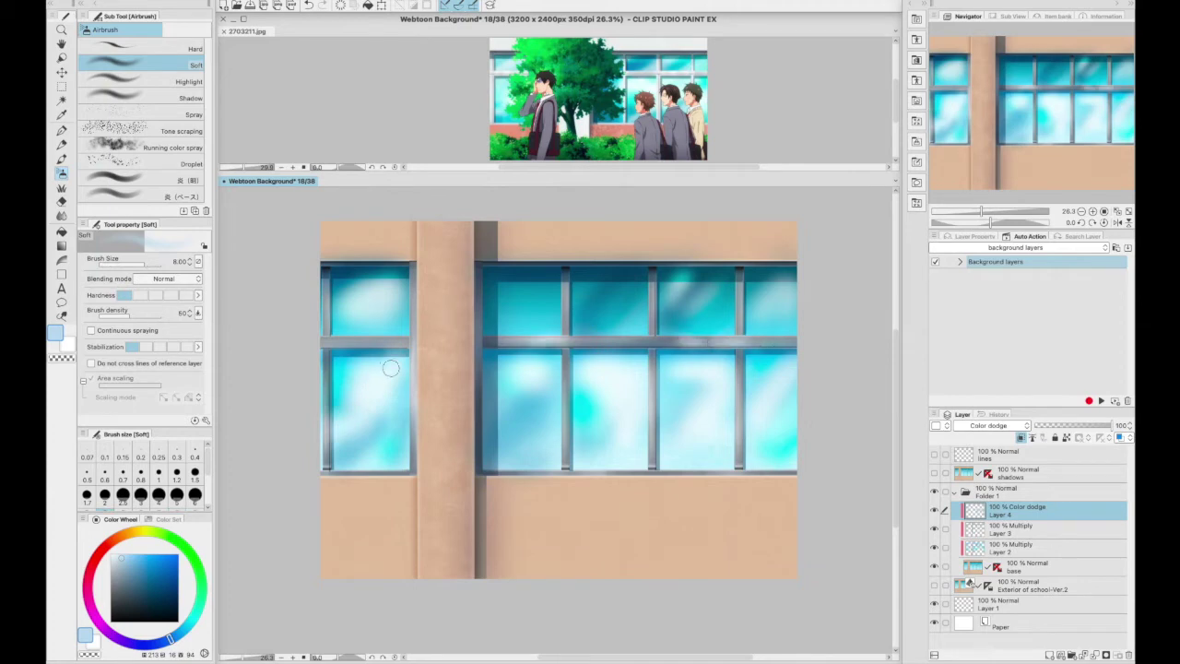
{"action": "left_click_drag", "start_coordinate": [564, 362], "coordinate": [562, 452]}
{"action": "left_click_drag", "start_coordinate": [464, 405], "coordinate": [464, 600]}
{"action": "key", "text": "ctrl+z"}
{"action": "left_click", "coordinate": [442, 230], "text": "alt"}
{"action": "left_click_drag", "start_coordinate": [443, 231], "coordinate": [452, 594]}
{"action": "key", "text": "ctrl+z"}
{"action": "left_click", "coordinate": [429, 226], "text": "alt"}
{"action": "left_click_drag", "start_coordinate": [429, 226], "coordinate": [443, 593]}
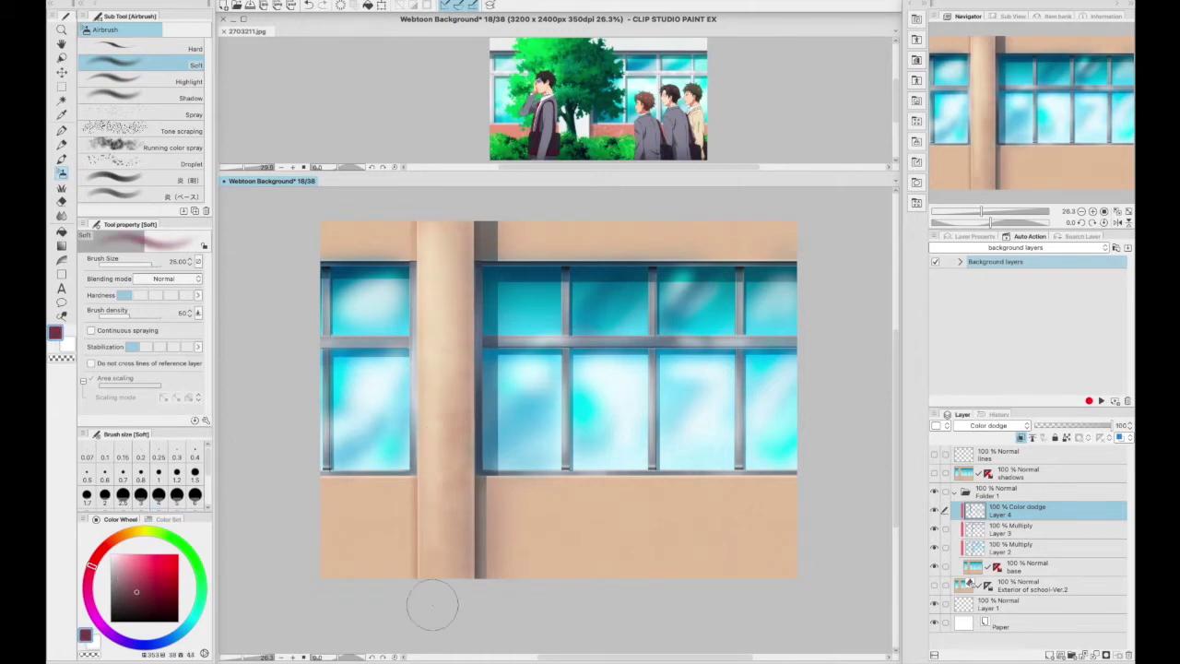
Airbrush broad warm highlights across the wall above and below both windows on the Color dodge layer.
{"action": "left_click_drag", "start_coordinate": [553, 235], "coordinate": [769, 231]}
{"action": "left_click_drag", "start_coordinate": [314, 235], "coordinate": [396, 235]}
{"action": "left_click_drag", "start_coordinate": [332, 516], "coordinate": [448, 488]}
{"action": "left_click_drag", "start_coordinate": [572, 525], "coordinate": [791, 512]}
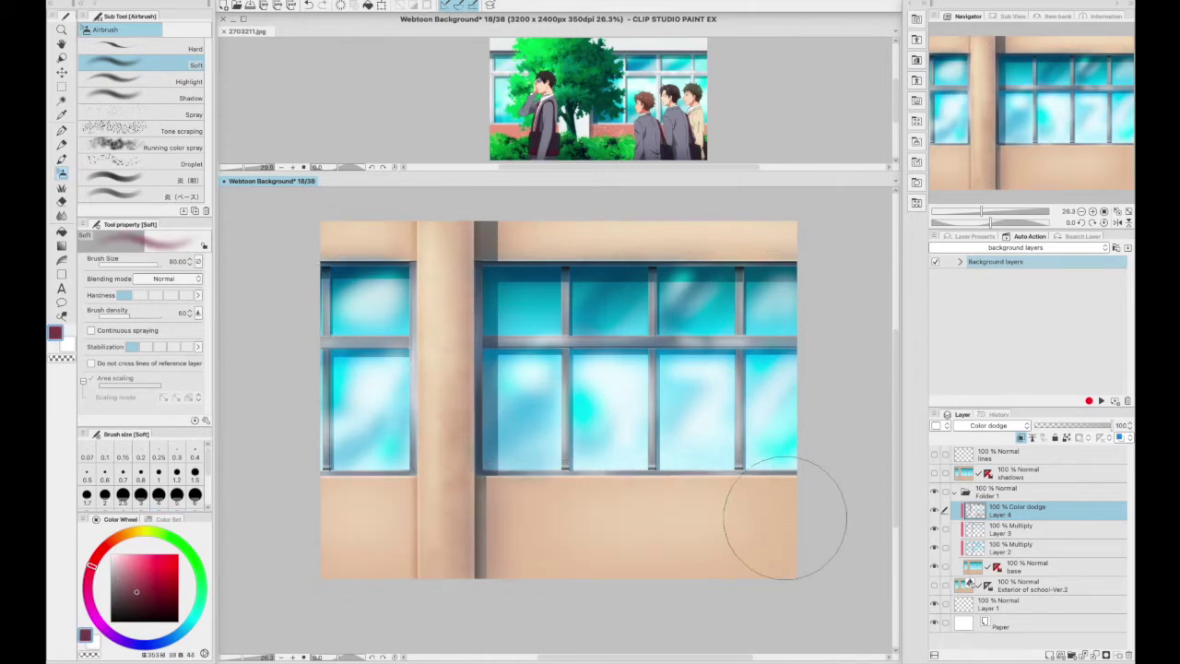
Place the tree image from the Flower and plant illustration materials in front of the pillar and rasterize its layer.
{"action": "left_click", "coordinate": [916, 59]}
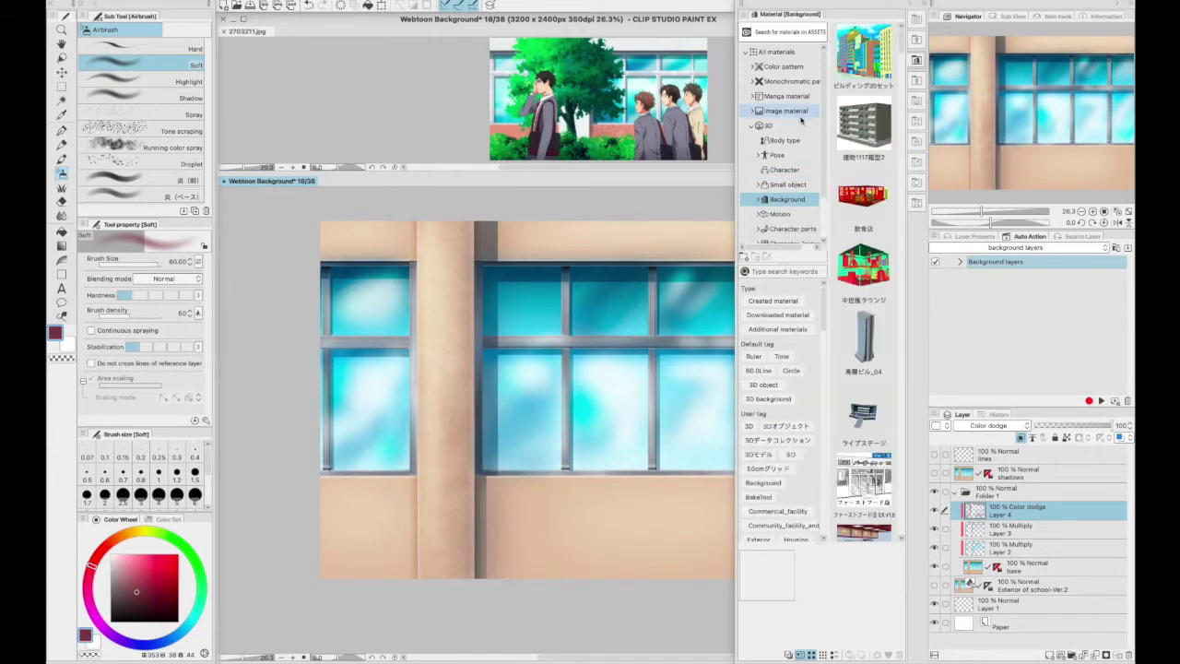
{"action": "left_click", "coordinate": [801, 124]}
{"action": "left_click", "coordinate": [793, 110]}
{"action": "left_click", "coordinate": [797, 183]}
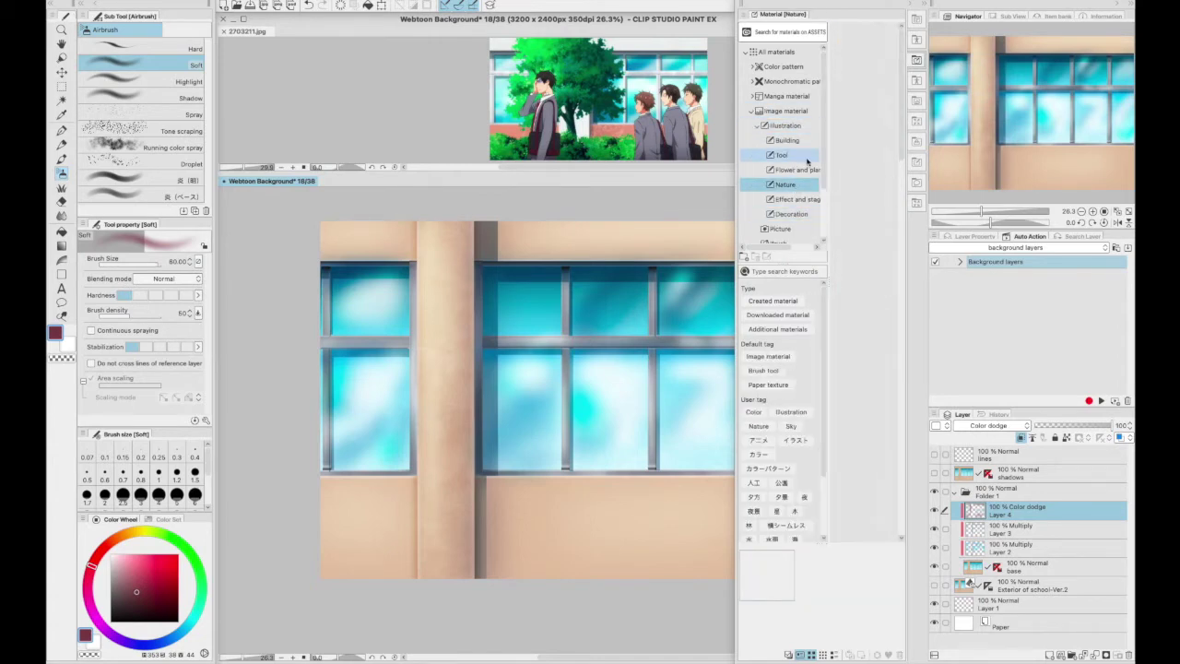
{"action": "left_click_drag", "start_coordinate": [907, 242], "coordinate": [901, 424]}
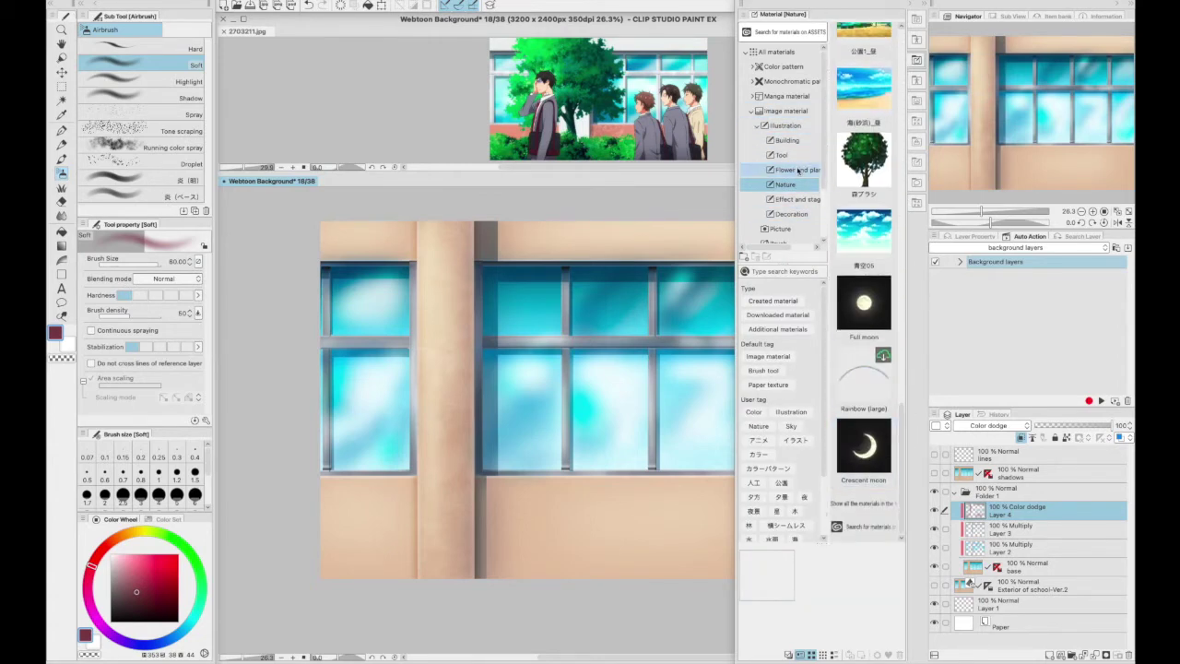
{"action": "left_click", "coordinate": [797, 169]}
{"action": "left_click_drag", "start_coordinate": [864, 119], "coordinate": [575, 445]}
{"action": "left_click_drag", "start_coordinate": [641, 504], "coordinate": [633, 490]}
{"action": "right_click", "coordinate": [1023, 452]}
{"action": "left_click", "coordinate": [1029, 338]}
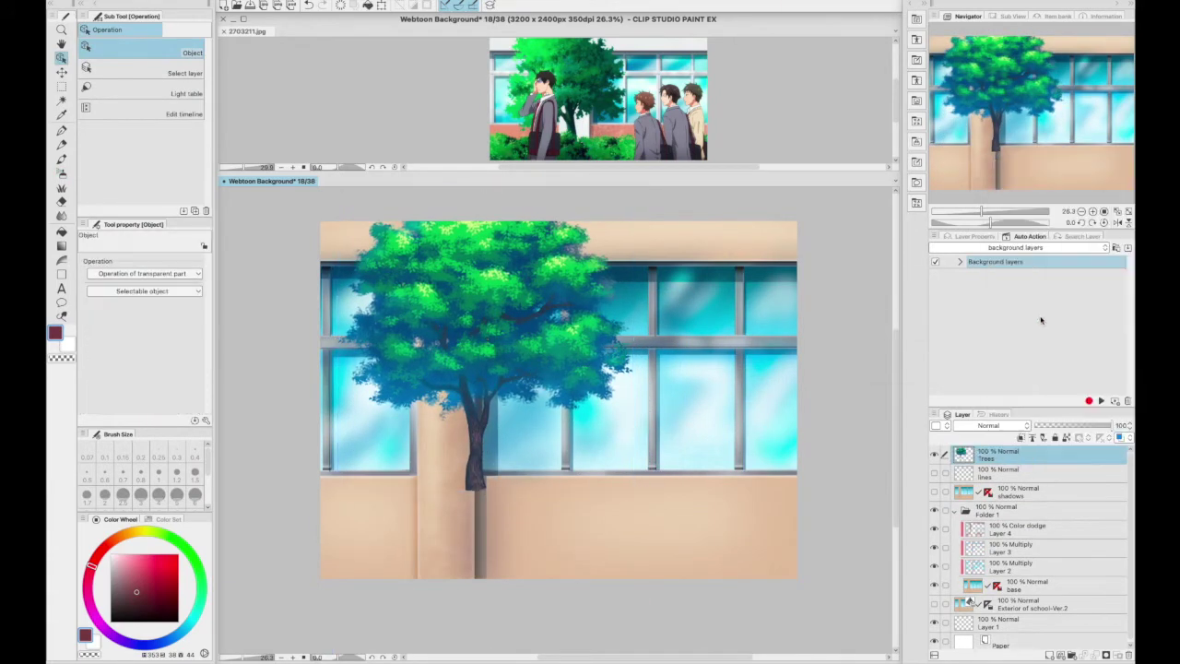
Extend the tree trunk down to the canvas's lower edge with the G-pen, using dark colours sampled from the trunk.
{"action": "left_click", "coordinate": [61, 187]}
{"action": "left_click", "coordinate": [182, 120]}
{"action": "key", "text": "p"}
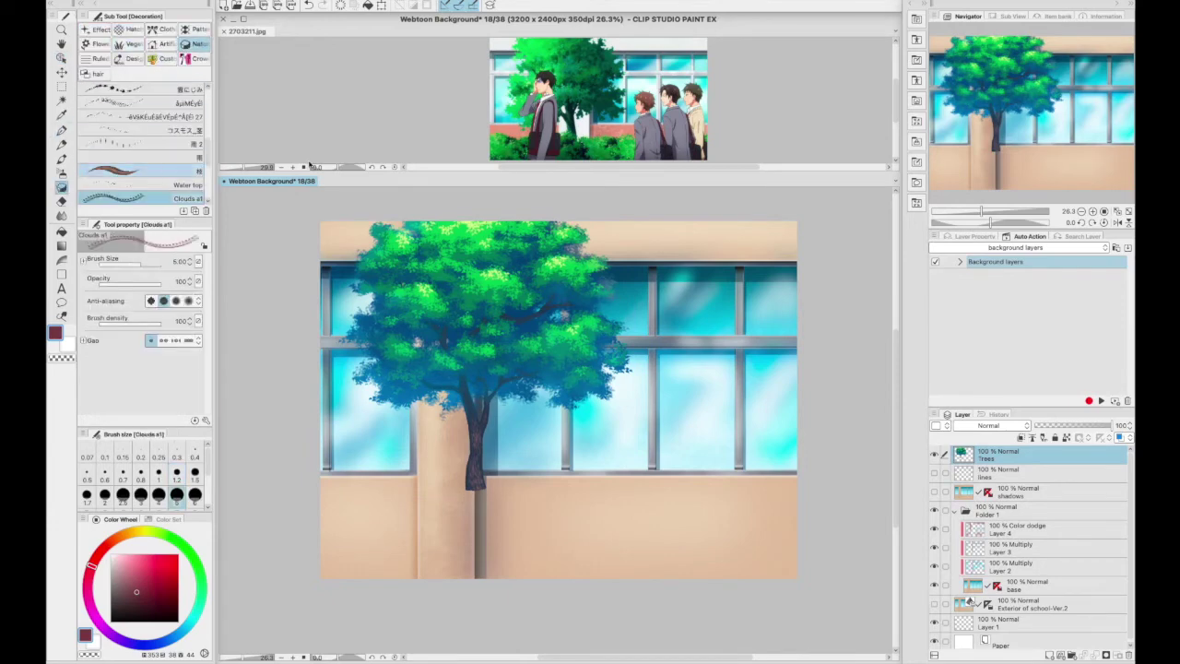
{"action": "key", "text": "p"}
{"action": "key", "text": "bracketright"}
{"action": "key", "text": "bracketright"}
{"action": "key", "text": "bracketright"}
{"action": "left_click_drag", "start_coordinate": [474, 483], "coordinate": [489, 577]}
{"action": "left_click", "coordinate": [467, 482], "text": "alt"}
{"action": "key", "text": "ctrl+s"}
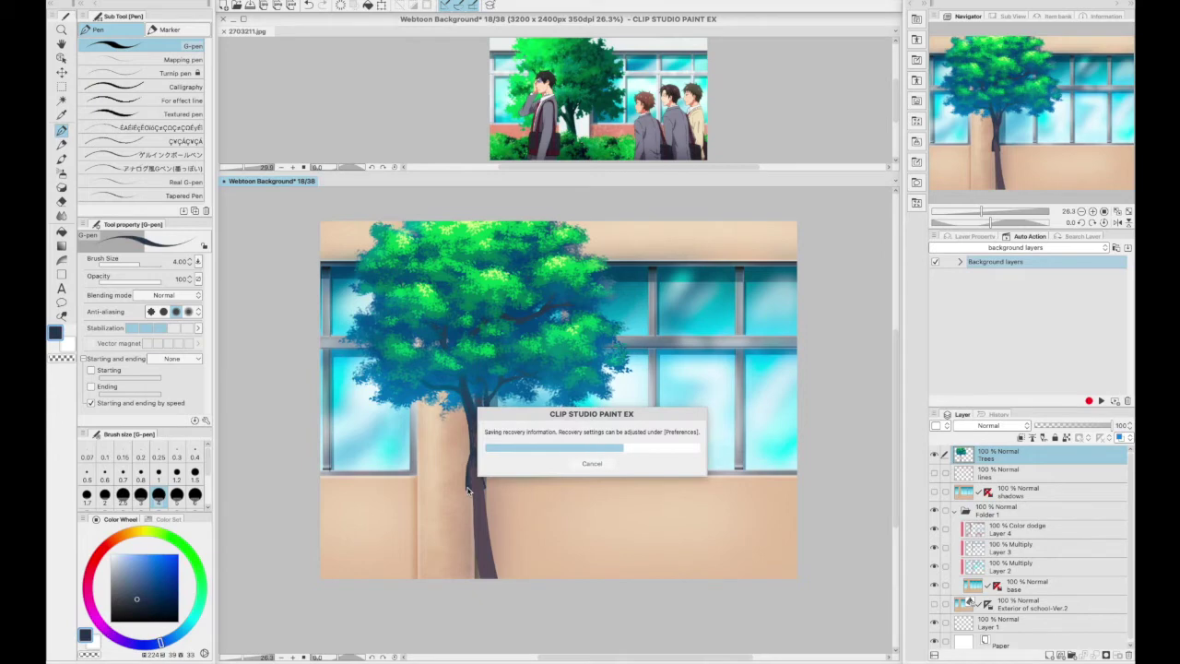
{"action": "left_click_drag", "start_coordinate": [463, 476], "coordinate": [499, 597]}
Blend the extended trunk with the Soft airbrush, using dark tones sampled from the bark.
{"action": "left_click", "coordinate": [62, 173]}
{"action": "left_click", "coordinate": [478, 497], "text": "alt"}
{"action": "left_click", "coordinate": [479, 544], "text": "alt"}
{"action": "key", "text": "bracketright"}
{"action": "key", "text": "bracketright"}
{"action": "key", "text": "bracketright"}
{"action": "key", "text": "bracketleft"}
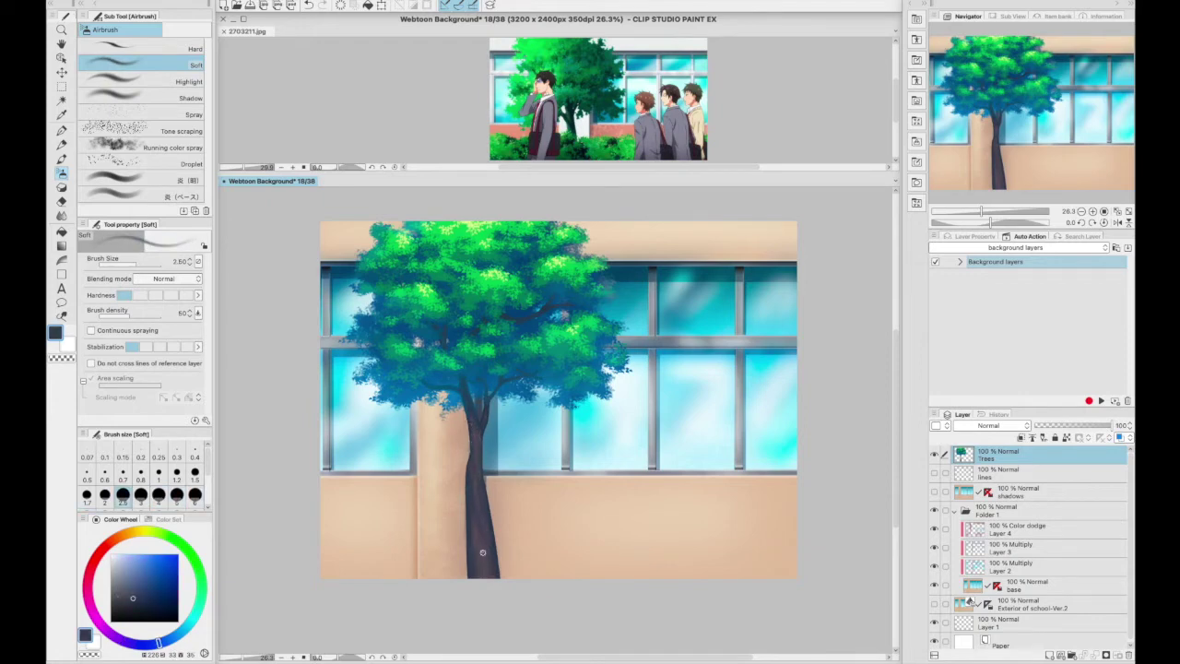
{"action": "left_click", "coordinate": [476, 439], "text": "alt"}
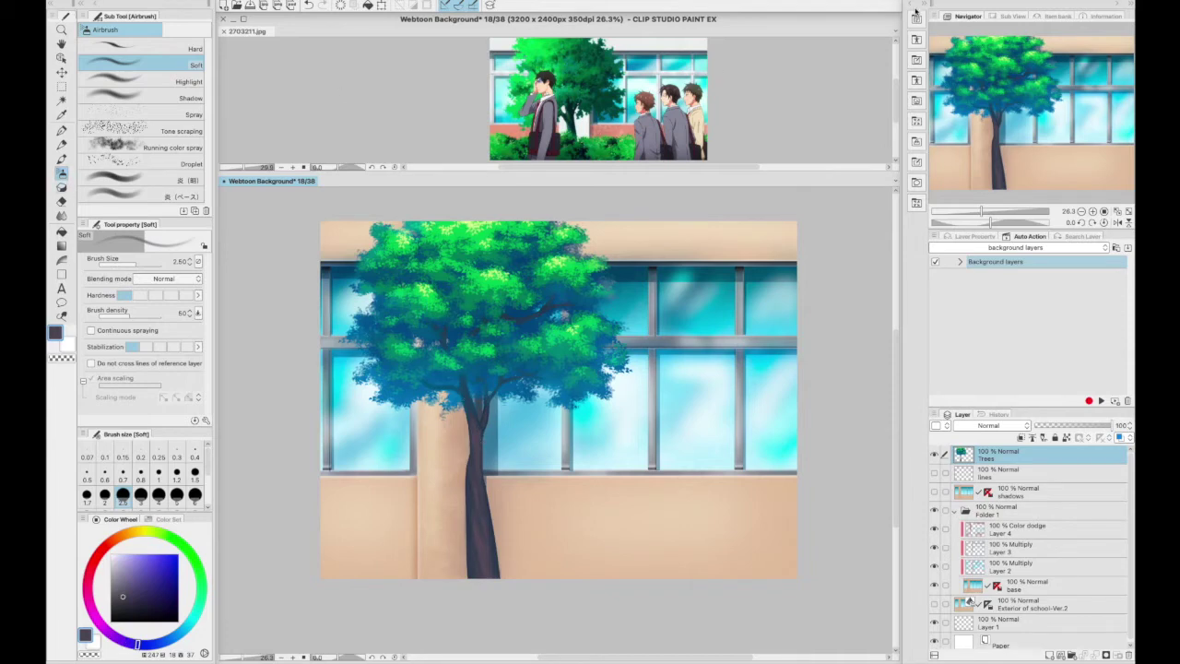
Place spiky-leaf grass clumps 21 and 20 from the Nature background materials over the lower wall and save the file.
{"action": "left_click", "coordinate": [916, 18]}
{"action": "left_click", "coordinate": [761, 112]}
{"action": "scroll", "coordinate": [899, 108], "scroll_direction": "down", "scroll_amount": 5}
{"action": "left_click_drag", "start_coordinate": [864, 226], "coordinate": [577, 556]}
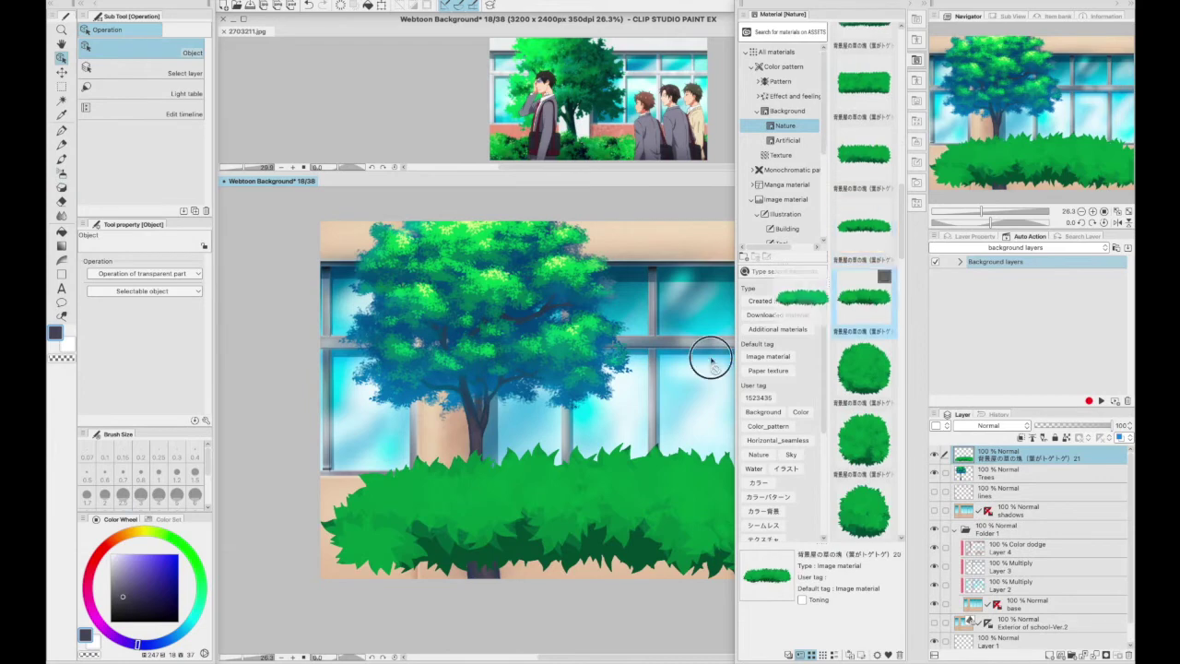
{"action": "left_click_drag", "start_coordinate": [864, 298], "coordinate": [591, 526]}
{"action": "key", "text": "h"}
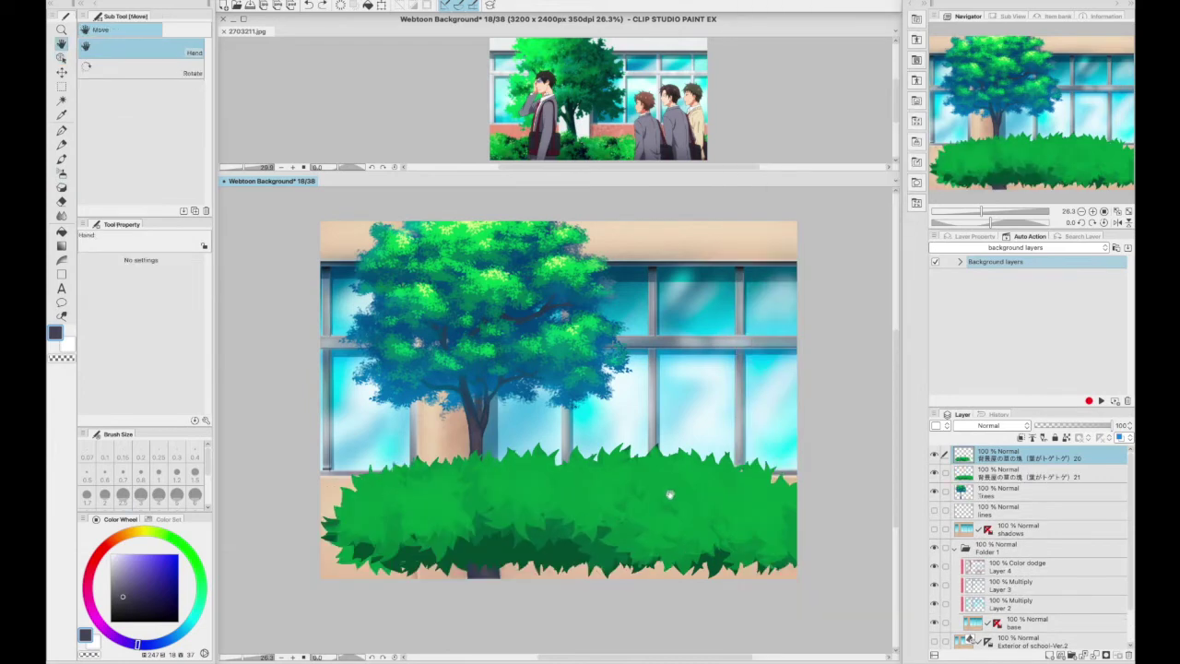
{"action": "key", "text": "ctrl+s"}
Scale down grass clump 20 and move it to the lower-left corner of the canvas.
{"action": "key", "text": "m"}
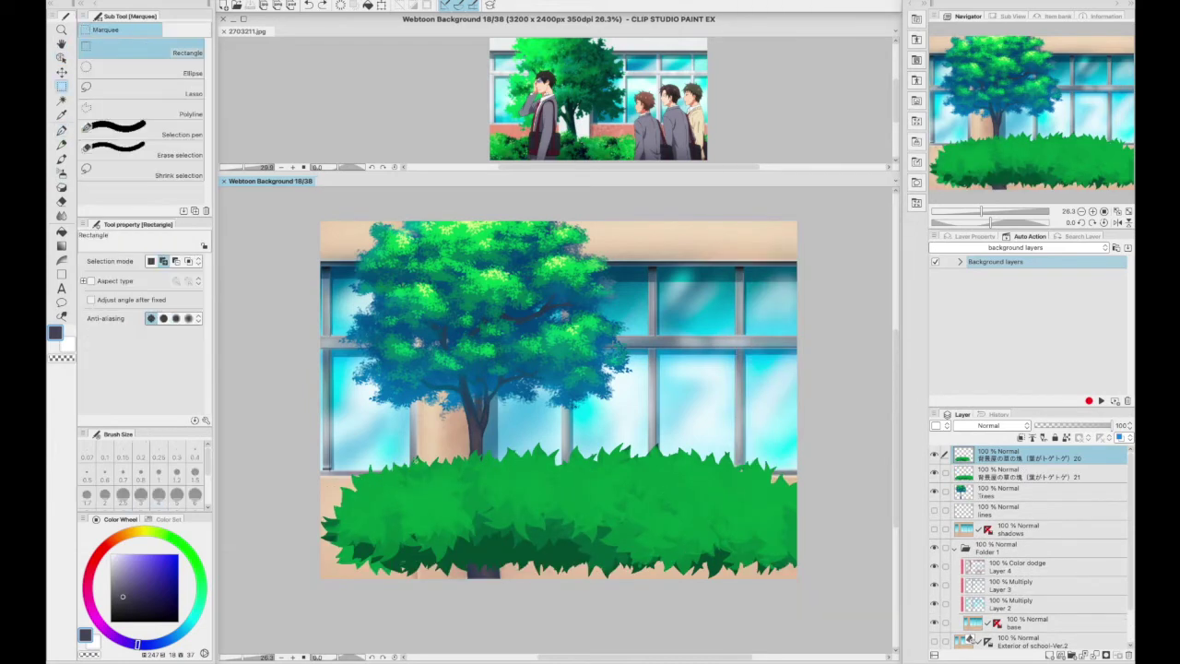
{"action": "key", "text": "ctrl+t"}
{"action": "left_click_drag", "start_coordinate": [636, 516], "coordinate": [472, 549]}
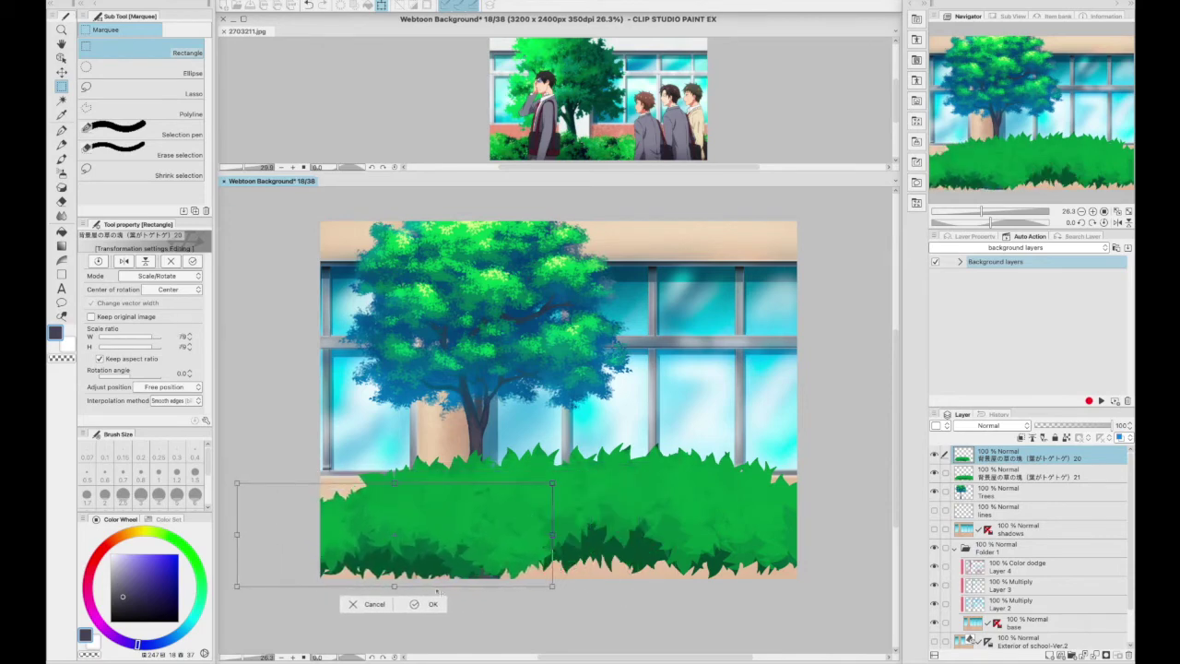
{"action": "key", "text": "Return"}
Scale down grass clump 21 and shift it into the lower-right part of the canvas beside the other clump.
{"action": "key", "text": "alt+bracketleft"}
{"action": "key", "text": "ctrl+t"}
{"action": "left_click_drag", "start_coordinate": [369, 472], "coordinate": [495, 469]}
{"action": "left_click_drag", "start_coordinate": [705, 525], "coordinate": [761, 528]}
{"action": "key", "text": "Return"}
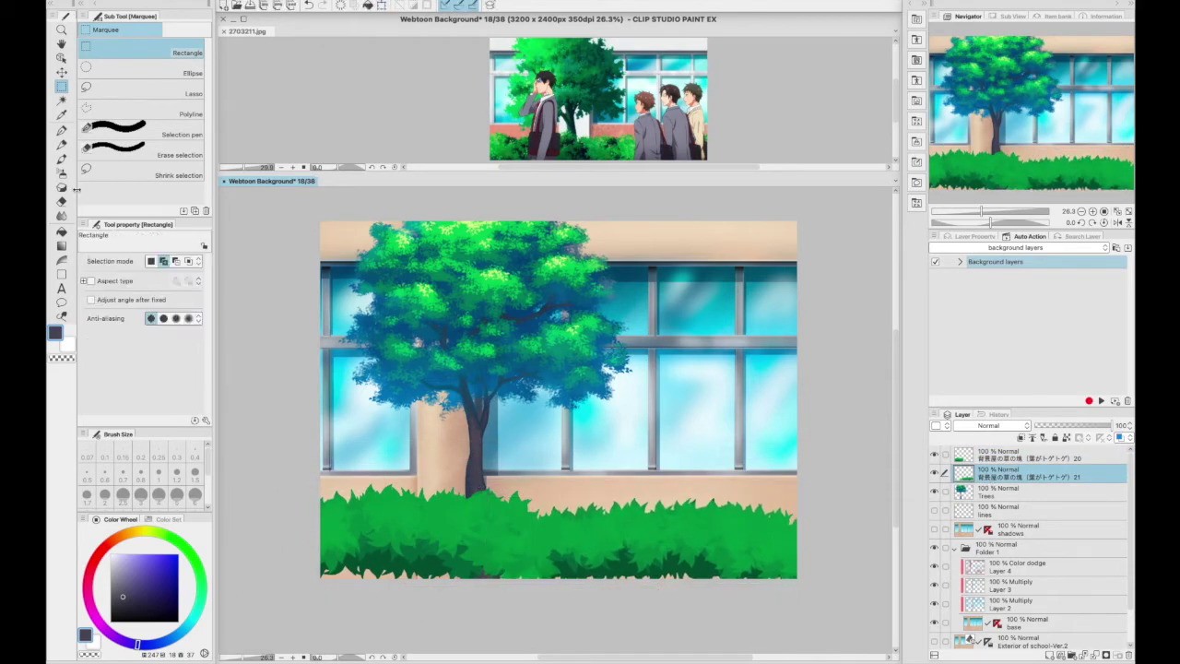
Paint dark and mid-green leaf clusters over the right hedge with the Tree leaves a1 brush, using sampled greens.
{"action": "left_click", "coordinate": [62, 189]}
{"action": "left_click_drag", "start_coordinate": [206, 102], "coordinate": [206, 184]}
{"action": "left_click", "coordinate": [138, 198]}
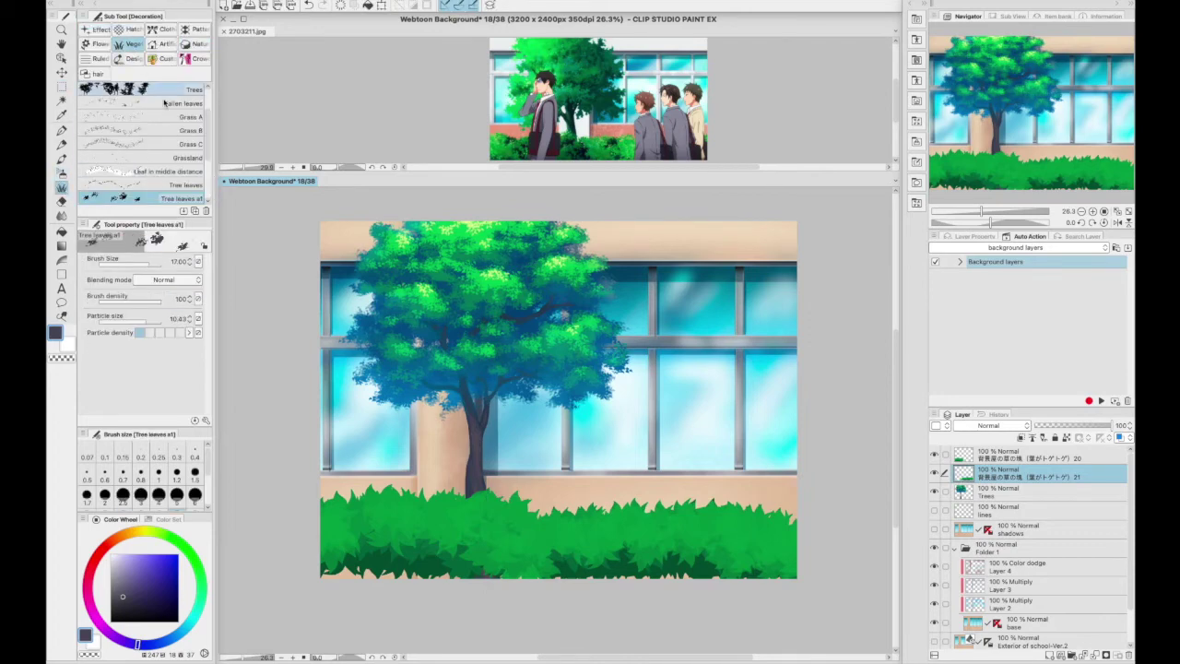
{"action": "left_click", "coordinate": [590, 572], "text": "alt"}
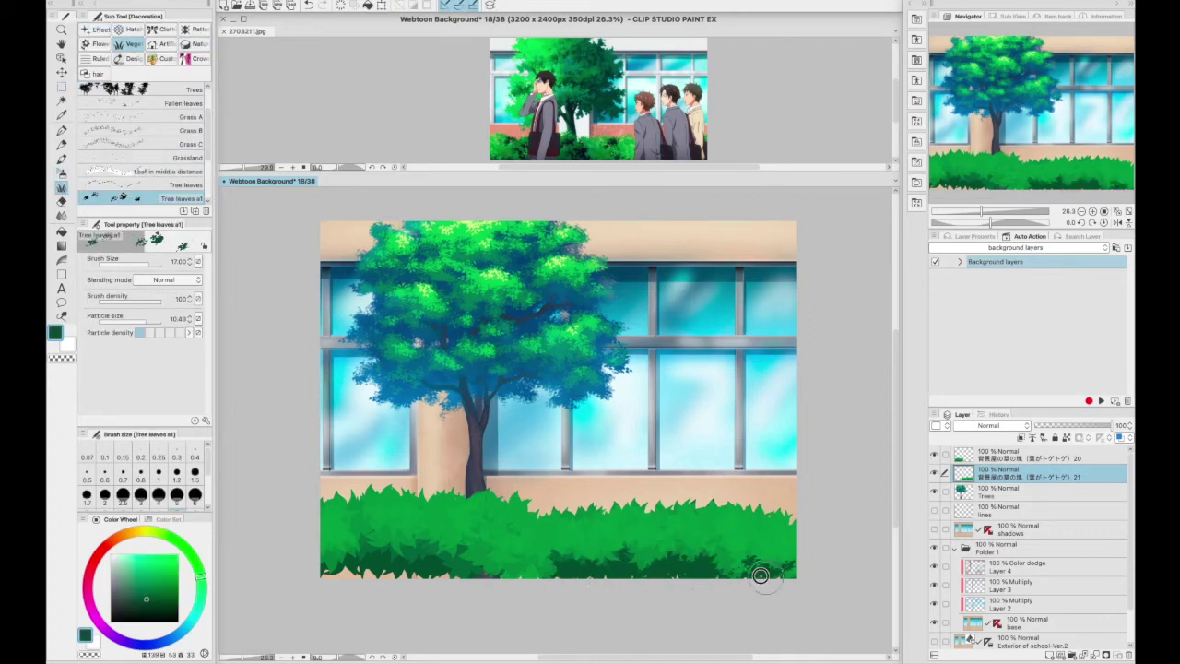
{"action": "key", "text": "bracketleft"}
{"action": "key", "text": "bracketleft"}
{"action": "left_click", "coordinate": [613, 519]}
{"action": "left_click", "coordinate": [632, 513], "text": "alt"}
{"action": "key", "text": "bracketleft"}
{"action": "key", "text": "bracketleft"}
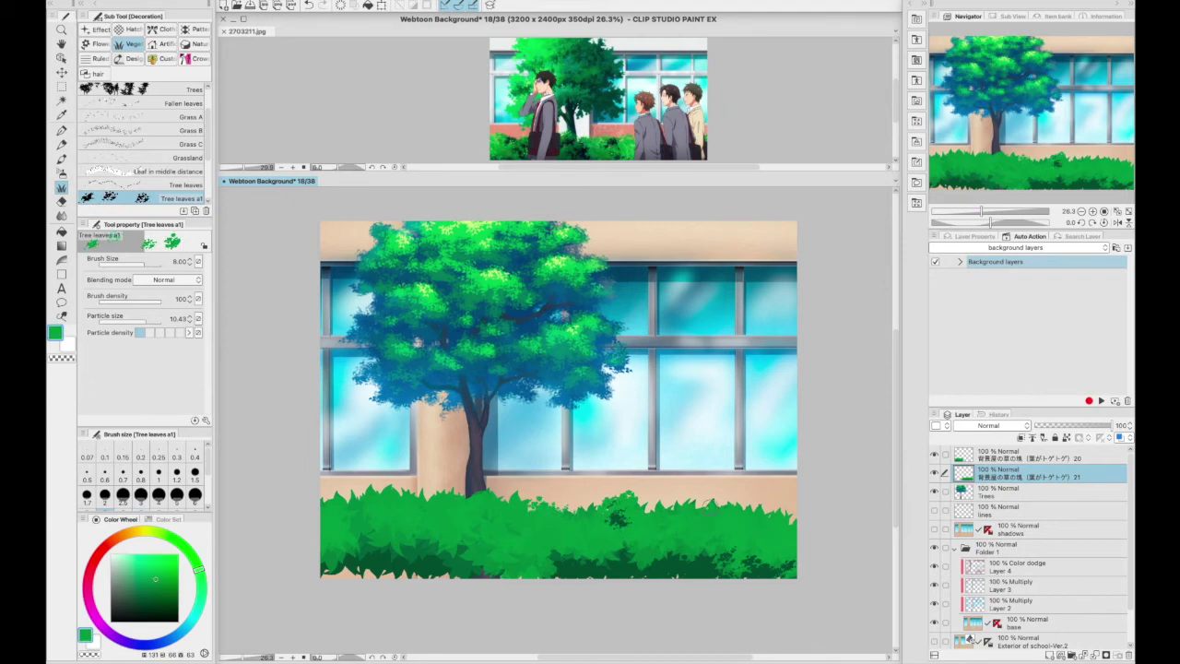
{"action": "left_click", "coordinate": [557, 521], "text": "alt"}
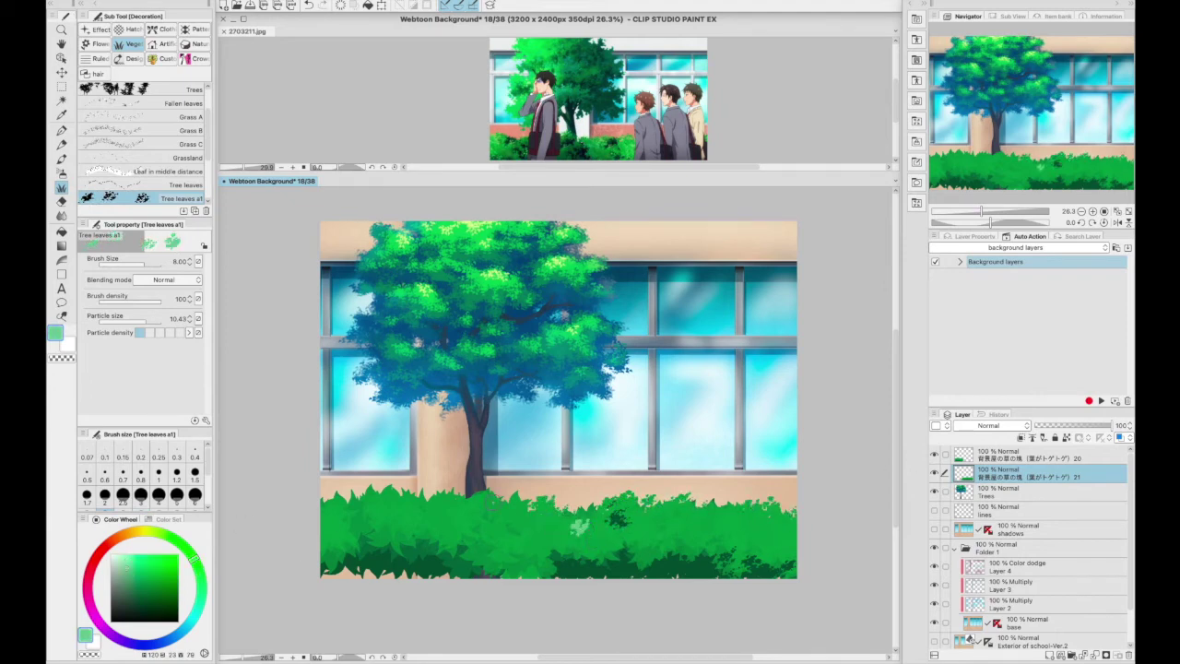
Paint pale yellow-green leaf highlights along the right hedge's top with the Tree leaves and Leaf in middle distance brushes.
{"action": "left_click", "coordinate": [175, 184]}
{"action": "left_click", "coordinate": [553, 535], "text": "alt"}
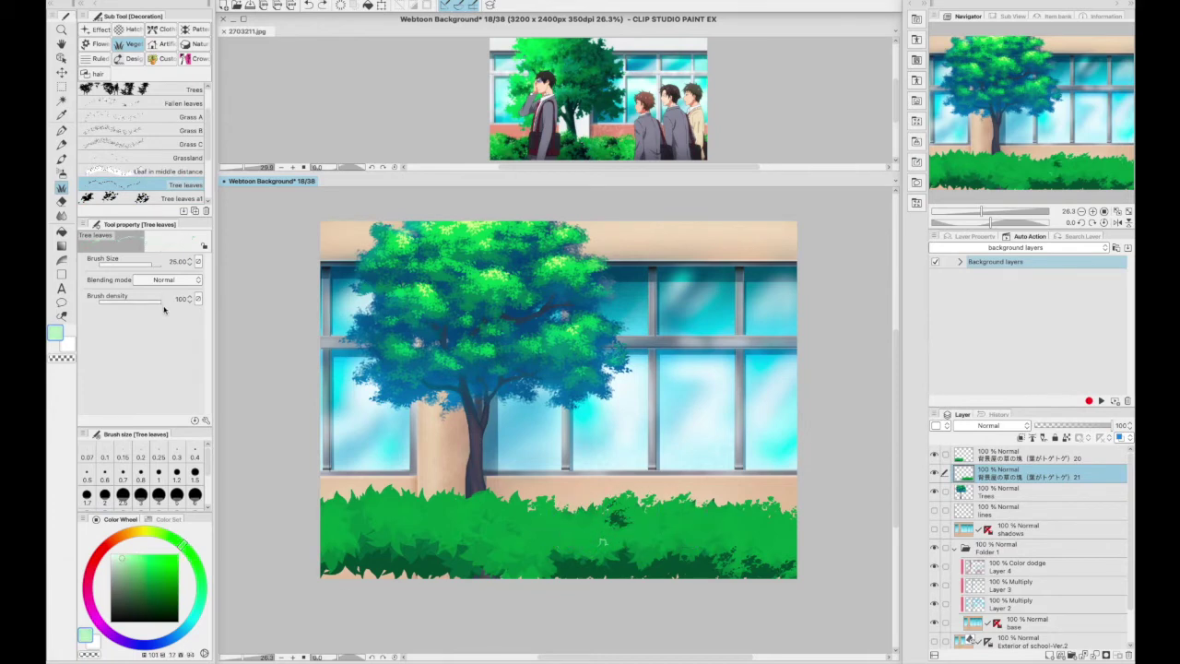
{"action": "left_click_drag", "start_coordinate": [557, 513], "coordinate": [798, 514]}
{"action": "left_click", "coordinate": [175, 171]}
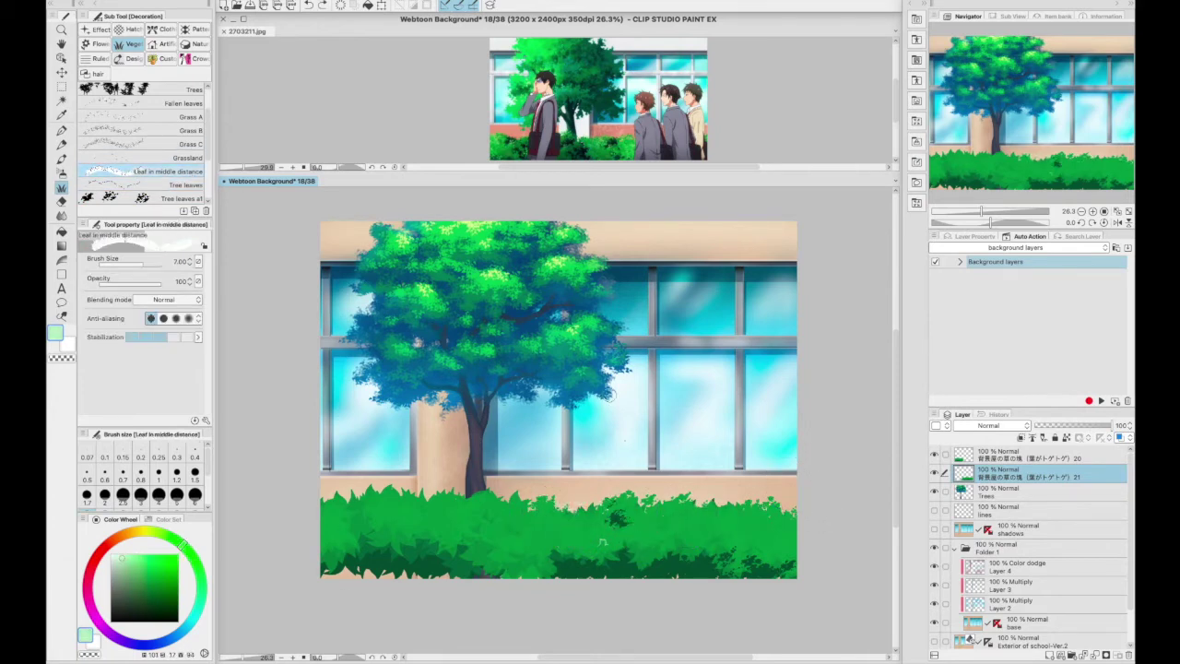
{"action": "left_click", "coordinate": [152, 532]}
{"action": "left_click", "coordinate": [136, 551]}
{"action": "left_click_drag", "start_coordinate": [585, 512], "coordinate": [798, 512]}
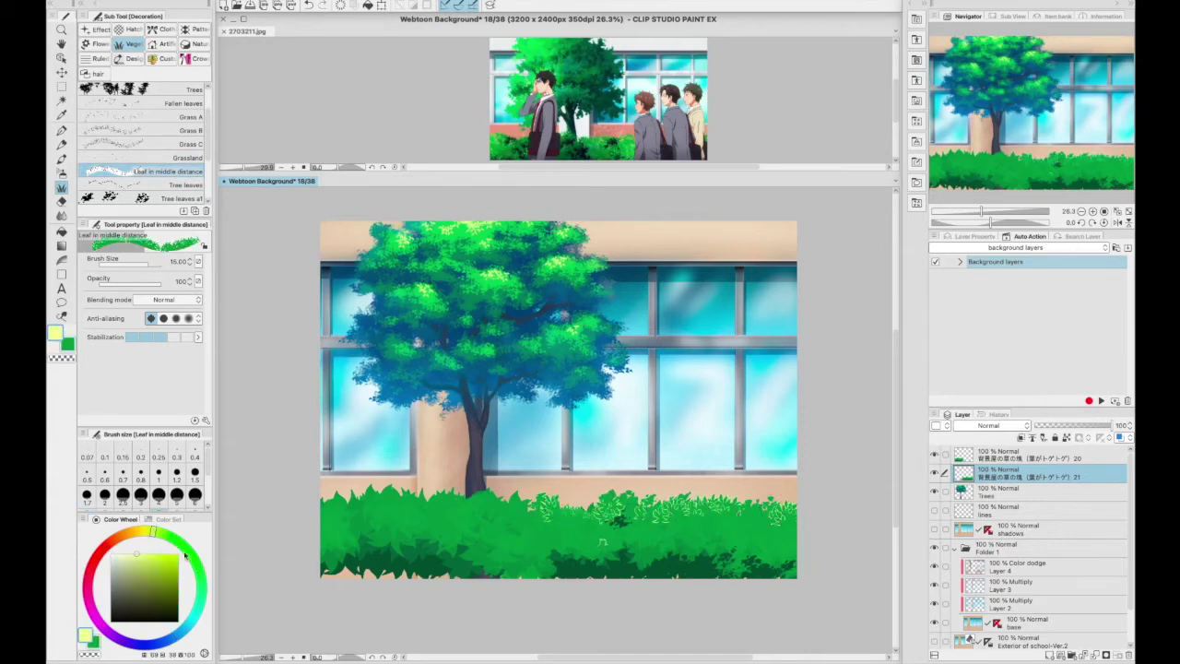
Paint over the pale highlights along the right hedge's top with leaves in a sampled hedge green.
{"action": "left_click", "coordinate": [543, 504], "text": "alt"}
{"action": "left_click", "coordinate": [539, 507], "text": "alt"}
{"action": "left_click_drag", "start_coordinate": [539, 507], "coordinate": [802, 509]}
Scatter dark-green and bright-green leaves across the right hedge with the 葉A brush.
{"action": "left_click", "coordinate": [769, 567], "text": "alt"}
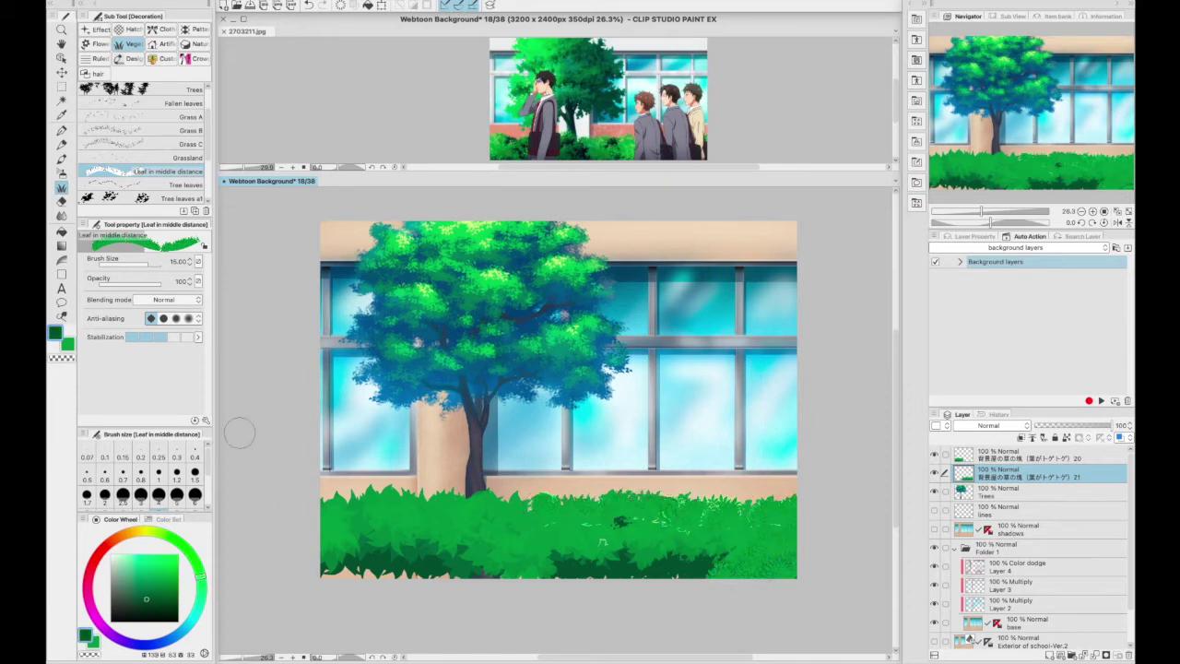
{"action": "scroll", "coordinate": [198, 147], "scroll_direction": "down", "scroll_amount": 2}
{"action": "left_click", "coordinate": [185, 175]}
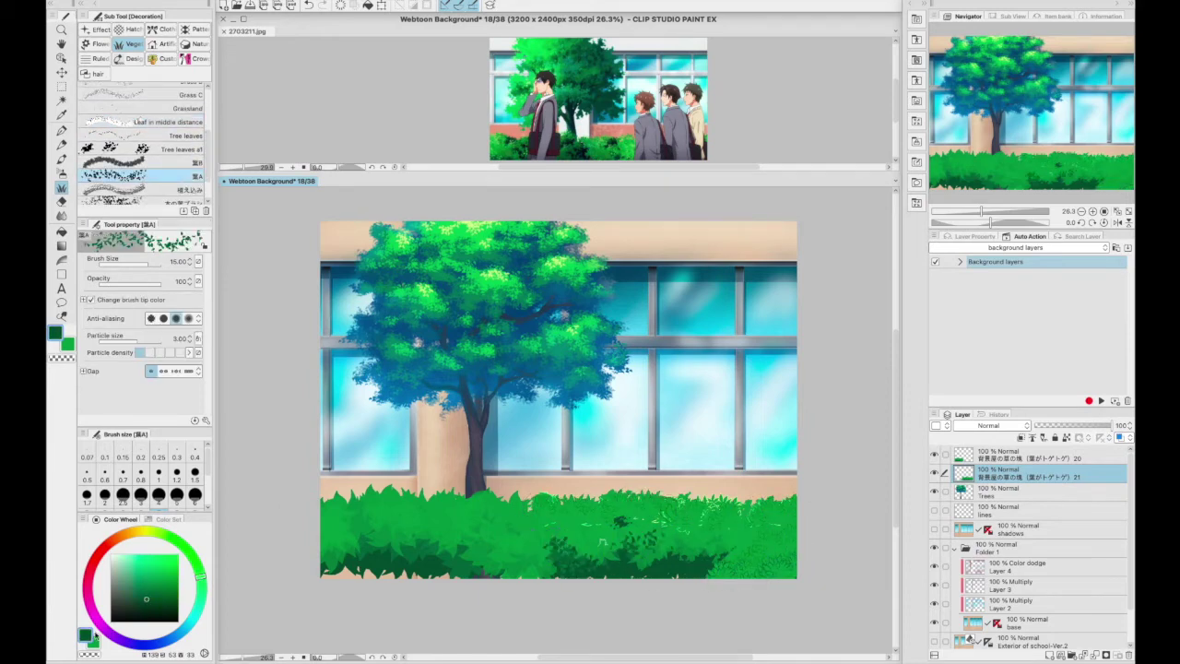
{"action": "left_click", "coordinate": [142, 554]}
{"action": "left_click", "coordinate": [576, 553], "text": "alt"}
{"action": "left_click", "coordinate": [548, 508], "text": "alt"}
{"action": "left_click_drag", "start_coordinate": [553, 509], "coordinate": [590, 518]}
{"action": "mouse_move", "coordinate": [662, 553]}
{"action": "left_mouse_down"}
{"action": "mouse_move", "coordinate": [703, 570]}
{"action": "mouse_move", "coordinate": [752, 559]}
{"action": "left_mouse_up"}
{"action": "left_click_drag", "start_coordinate": [684, 518], "coordinate": [662, 505]}
{"action": "left_click_drag", "start_coordinate": [752, 500], "coordinate": [785, 533]}
{"action": "left_click_drag", "start_coordinate": [612, 565], "coordinate": [575, 552]}
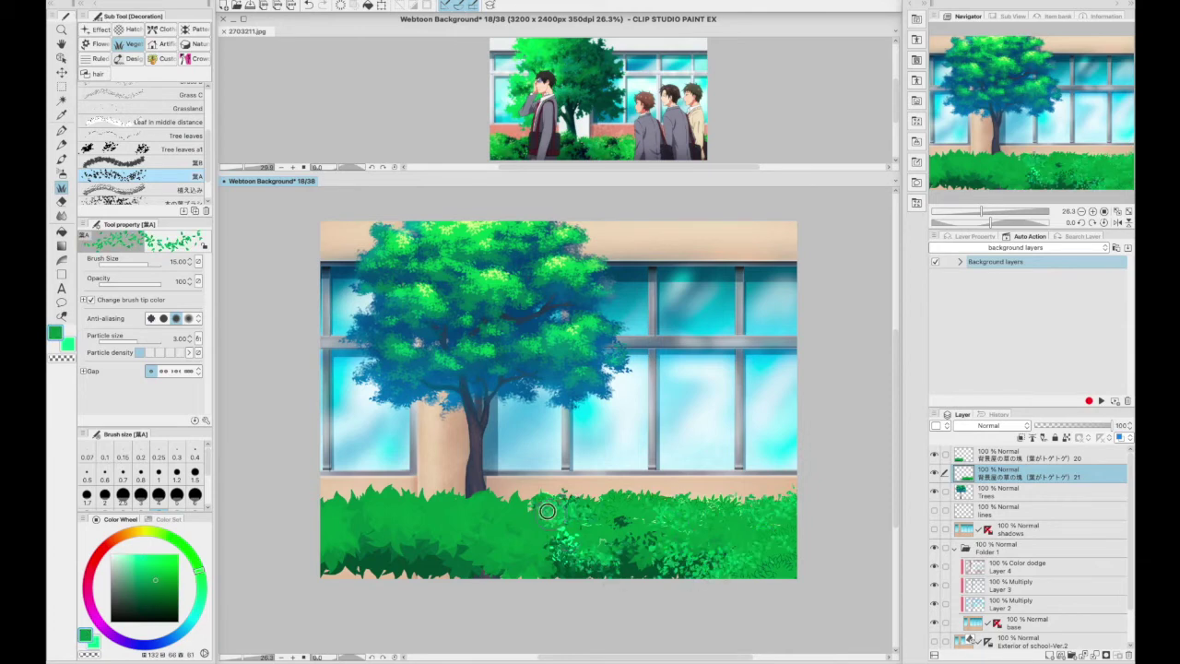
Paint bright-green leaf clusters along the right hedge's upper edge with a smaller 木の葉ブラシ brush.
{"action": "key", "text": "period"}
{"action": "key", "text": "period"}
{"action": "left_click", "coordinate": [650, 573], "text": "alt"}
{"action": "mouse_move", "coordinate": [650, 573]}
{"action": "left_mouse_down"}
{"action": "mouse_move", "coordinate": [797, 550]}
{"action": "mouse_move", "coordinate": [802, 517]}
{"action": "mouse_move", "coordinate": [669, 512]}
{"action": "left_mouse_up"}
{"action": "left_click", "coordinate": [710, 513], "text": "alt"}
{"action": "key", "text": "bracketleft"}
{"action": "key", "text": "bracketleft"}
{"action": "key", "text": "bracketleft"}
{"action": "left_click_drag", "start_coordinate": [553, 518], "coordinate": [784, 489]}
Add dark-green leaf clusters across the right hedge with the Tree leaves a1 brush at size 12.
{"action": "key", "text": "comma"}
{"action": "key", "text": "comma"}
{"action": "key", "text": "comma"}
{"action": "key", "text": "comma"}
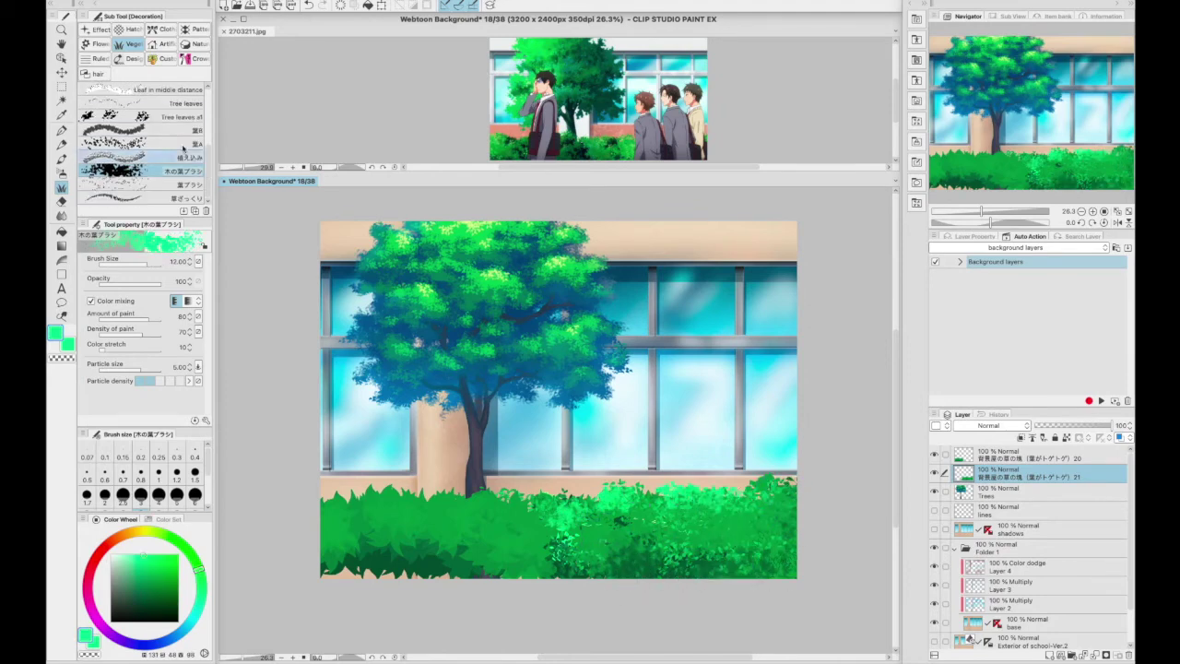
{"action": "key", "text": "bracketright"}
{"action": "key", "text": "bracketright"}
{"action": "left_click", "coordinate": [566, 561], "text": "alt"}
{"action": "mouse_move", "coordinate": [566, 560]}
{"action": "left_mouse_down"}
{"action": "mouse_move", "coordinate": [614, 516]}
{"action": "mouse_move", "coordinate": [794, 530]}
{"action": "left_mouse_up"}
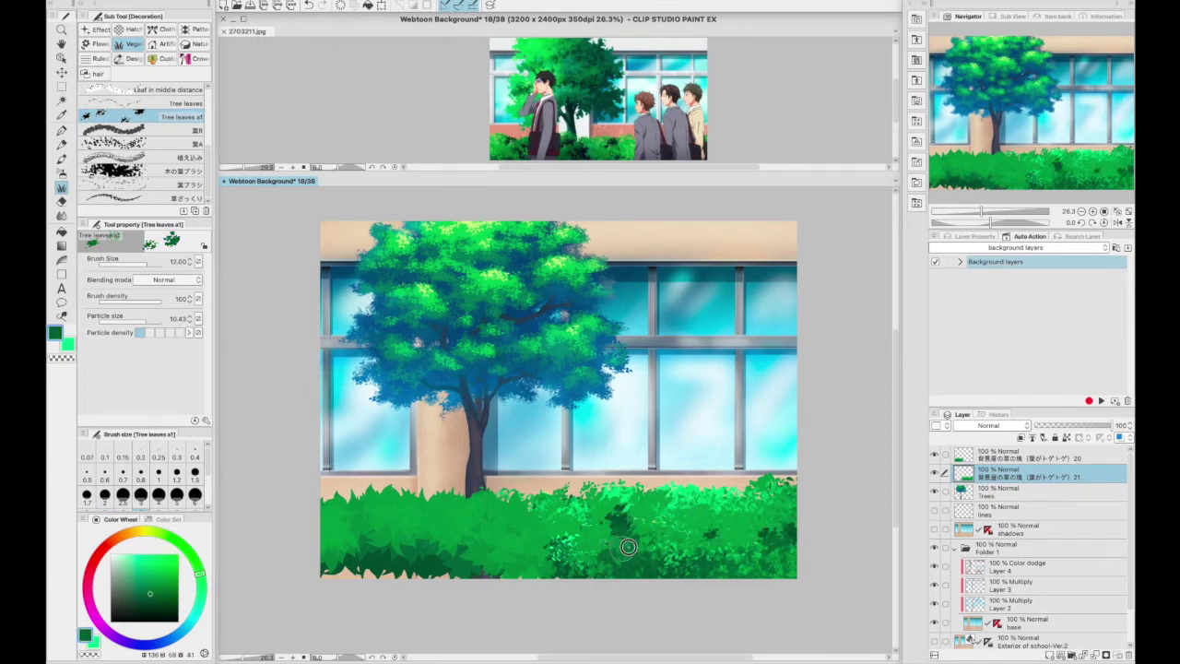
Paint bright-green leaves along the left hedge's upper edge on the grass clump 20 layer.
{"action": "left_click", "coordinate": [739, 492], "text": "alt"}
{"action": "left_click", "coordinate": [1026, 455]}
{"action": "mouse_move", "coordinate": [369, 494]}
{"action": "left_mouse_down"}
{"action": "mouse_move", "coordinate": [320, 499]}
{"action": "mouse_move", "coordinate": [580, 509]}
{"action": "mouse_move", "coordinate": [453, 498]}
{"action": "mouse_move", "coordinate": [501, 505]}
{"action": "left_mouse_up"}
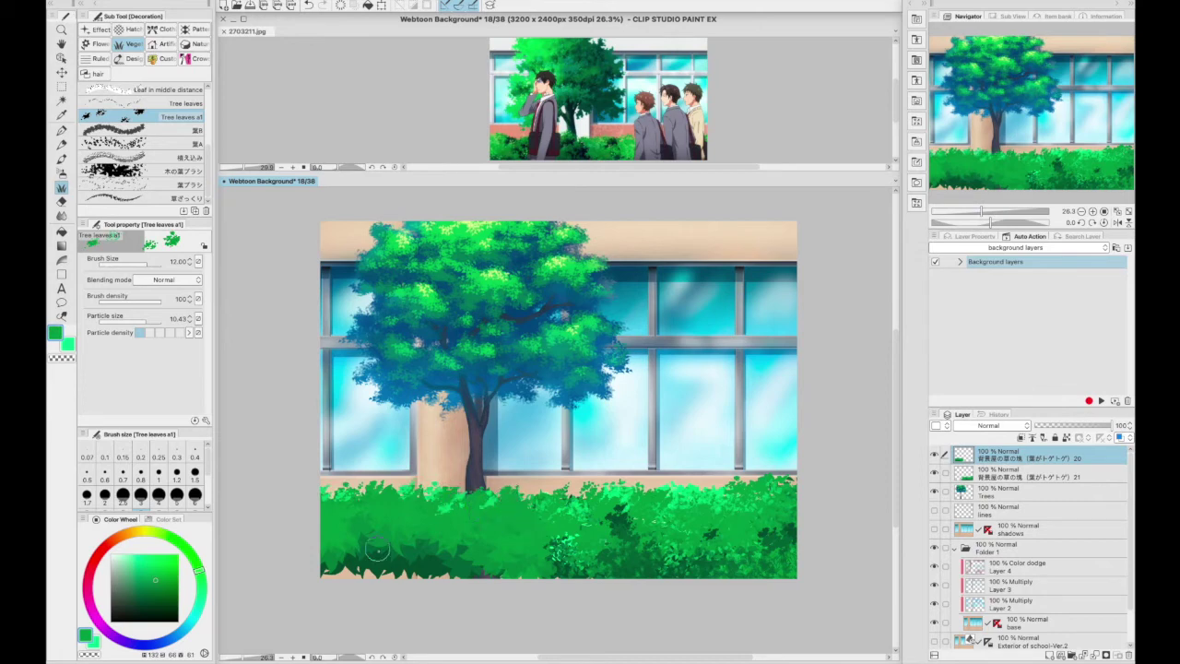
Fill the left hedge's body and lower edge with dark and mid-green leaf clusters in sampled hedge colours.
{"action": "left_click", "coordinate": [334, 565], "text": "alt"}
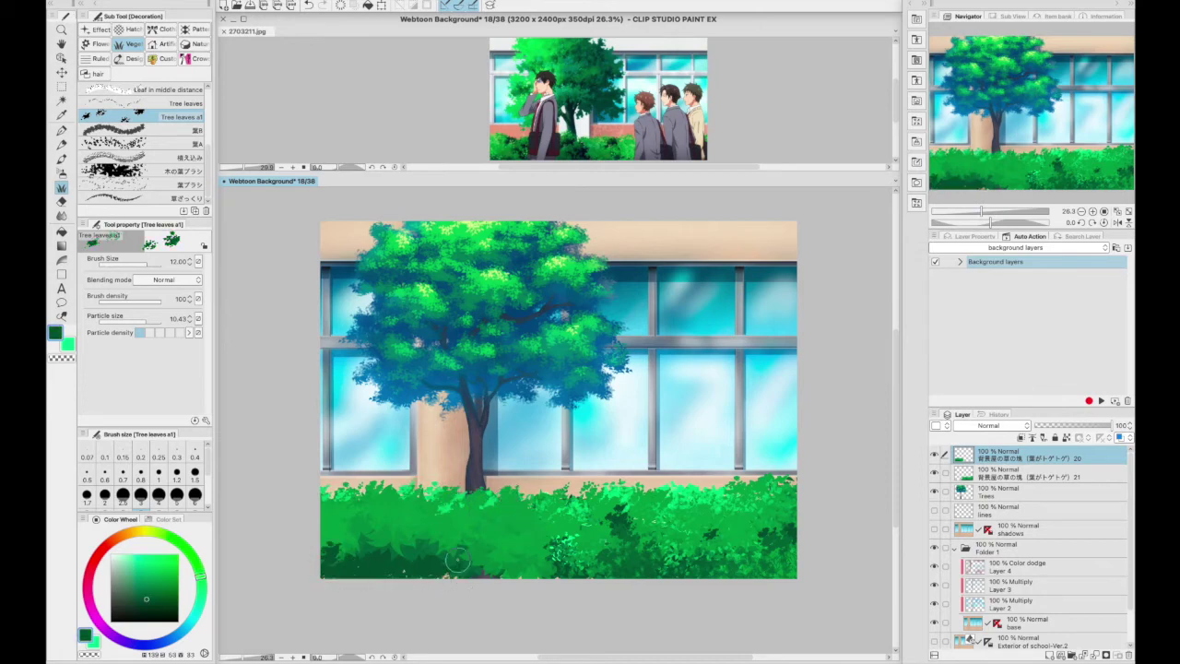
{"action": "left_click", "coordinate": [404, 519], "text": "alt"}
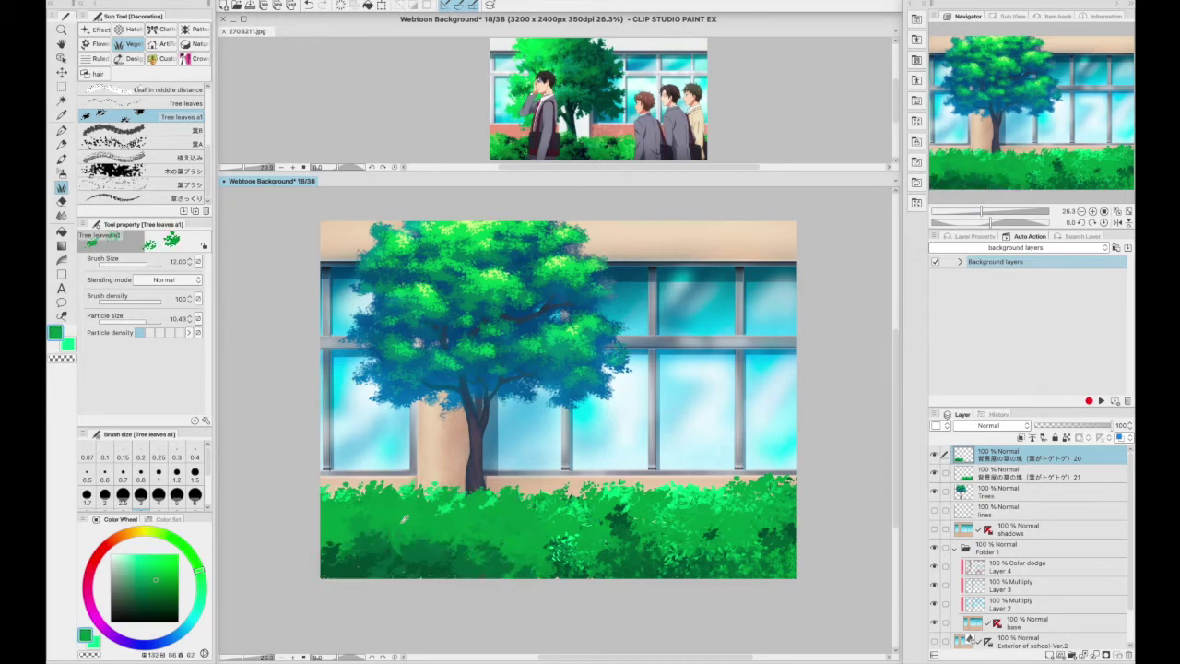
{"action": "mouse_move", "coordinate": [383, 553]}
{"action": "left_mouse_down"}
{"action": "mouse_move", "coordinate": [498, 553]}
{"action": "mouse_move", "coordinate": [547, 538]}
{"action": "left_mouse_up"}
{"action": "left_click", "coordinate": [547, 538], "text": "alt"}
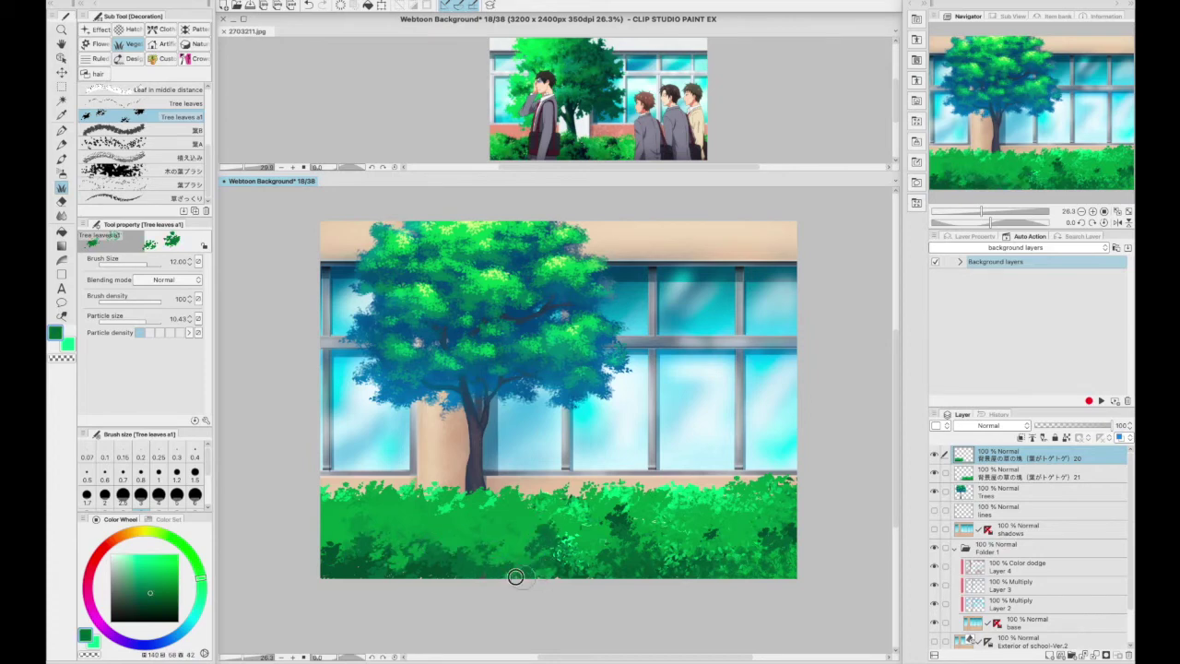
{"action": "left_click", "coordinate": [429, 570], "text": "alt"}
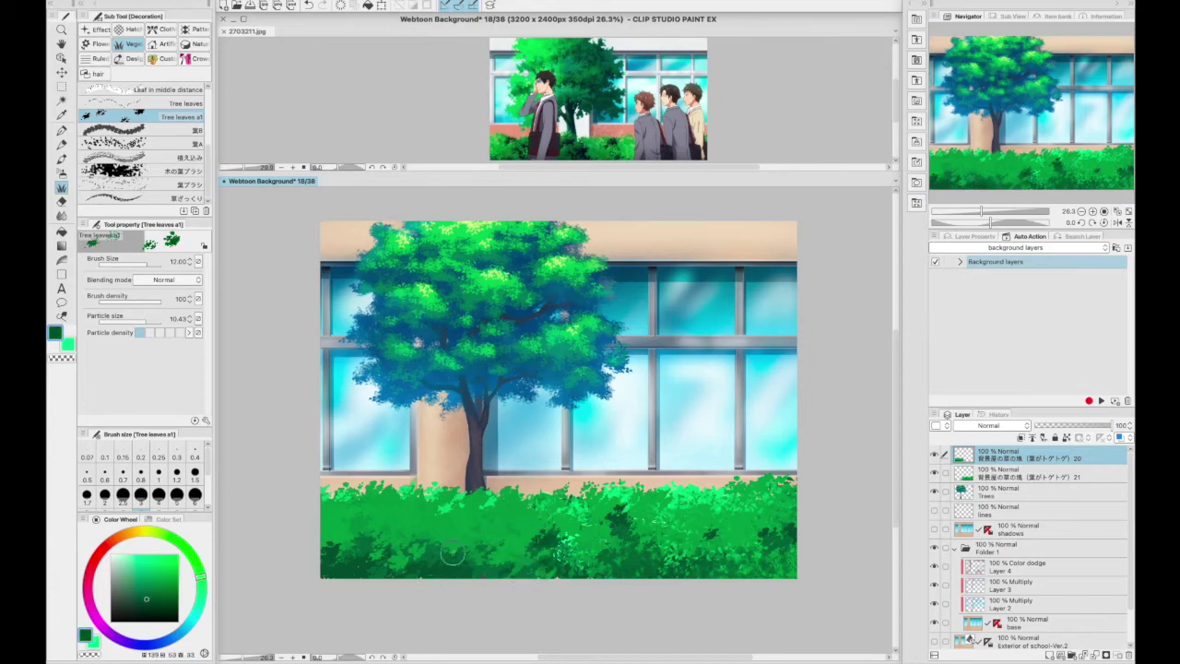
Refine the left hedge's middle and upper edge with more leaf clusters in light, mid and dark sampled greens.
{"action": "left_click", "coordinate": [493, 518], "text": "alt"}
{"action": "left_click_drag", "start_coordinate": [473, 494], "coordinate": [461, 512]}
{"action": "left_click", "coordinate": [431, 570], "text": "alt"}
{"action": "left_click", "coordinate": [369, 498], "text": "alt"}
{"action": "mouse_move", "coordinate": [389, 492]}
{"action": "left_mouse_down"}
{"action": "mouse_move", "coordinate": [373, 500]}
{"action": "mouse_move", "coordinate": [411, 472]}
{"action": "left_mouse_up"}
{"action": "left_click", "coordinate": [409, 490], "text": "alt"}
{"action": "left_click", "coordinate": [407, 490], "text": "alt"}
{"action": "left_click", "coordinate": [411, 472], "text": "alt"}
{"action": "left_click", "coordinate": [618, 530], "text": "alt"}
Paint extra leaf clusters in sampled blues around the lower edges of the tree's crown on the Trees layer.
{"action": "left_click", "coordinate": [1011, 495]}
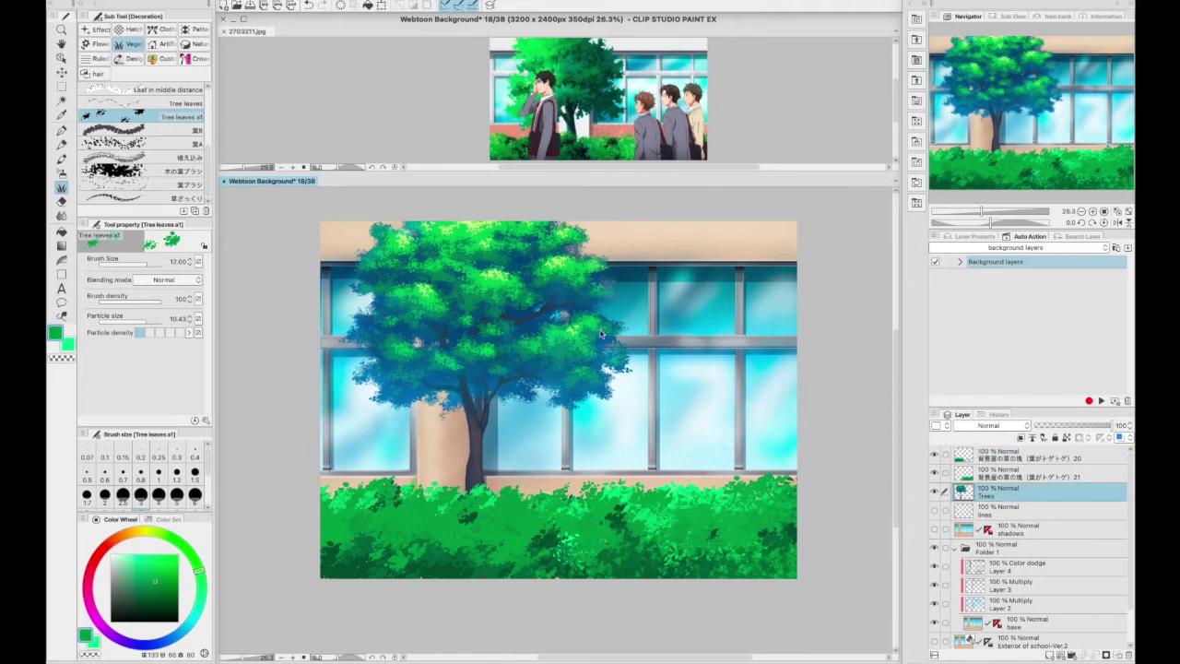
{"action": "left_click", "coordinate": [572, 394], "text": "alt"}
{"action": "left_click_drag", "start_coordinate": [560, 396], "coordinate": [619, 392]}
{"action": "left_click_drag", "start_coordinate": [403, 419], "coordinate": [421, 399]}
{"action": "left_click", "coordinate": [374, 358], "text": "alt"}
{"action": "left_click_drag", "start_coordinate": [364, 355], "coordinate": [380, 365]}
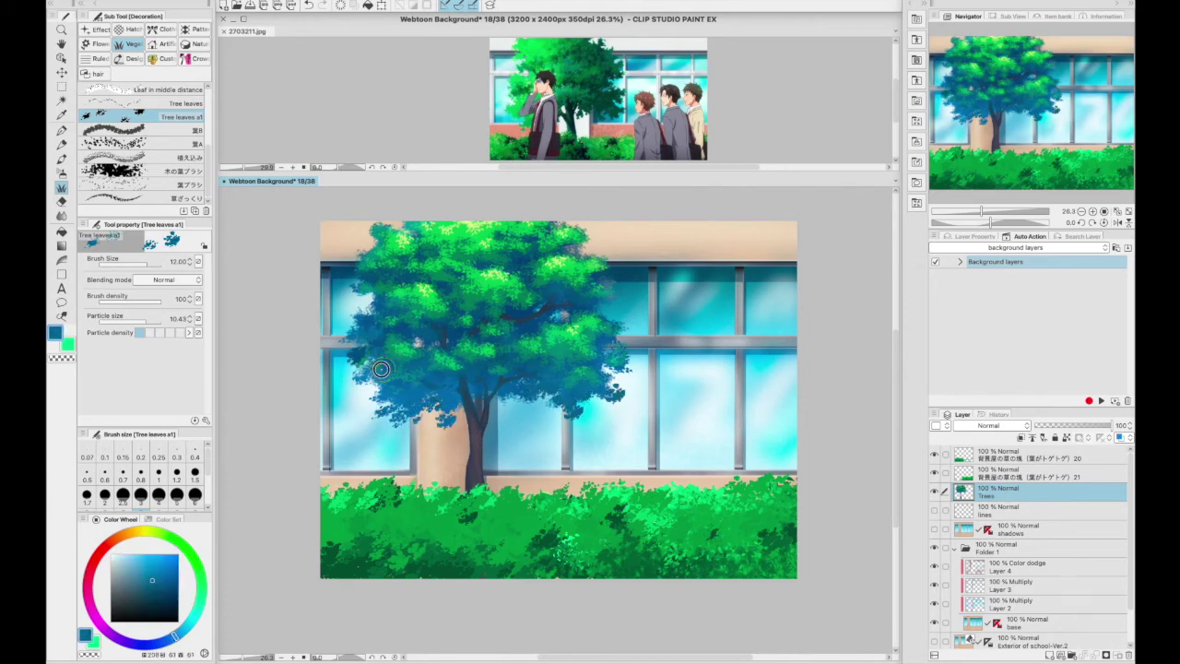
Paint extra leaf clusters along the tree crown's left and right edges in sampled greens and blues on the Trees layer.
{"action": "left_click", "coordinate": [363, 247], "text": "alt"}
{"action": "left_click_drag", "start_coordinate": [350, 242], "coordinate": [371, 263]}
{"action": "left_click", "coordinate": [577, 247], "text": "alt"}
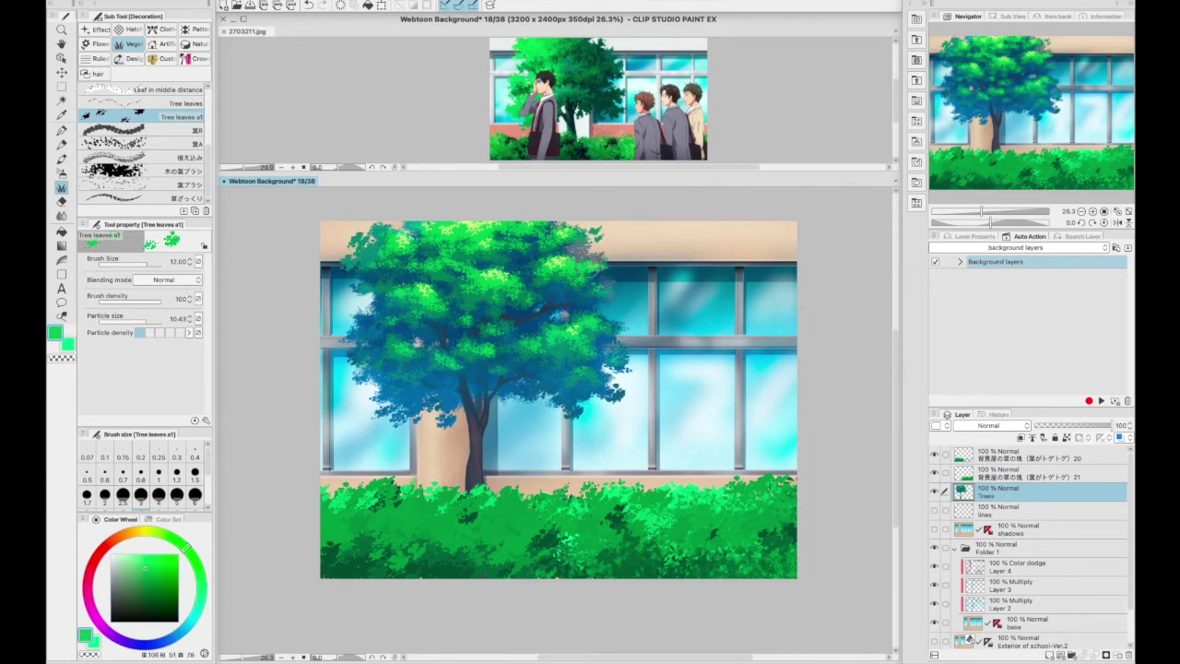
{"action": "left_click", "coordinate": [575, 305], "text": "alt"}
{"action": "mouse_move", "coordinate": [590, 272]}
{"action": "left_mouse_down"}
{"action": "mouse_move", "coordinate": [612, 293]}
{"action": "mouse_move", "coordinate": [629, 342]}
{"action": "left_mouse_up"}
{"action": "left_click", "coordinate": [617, 316], "text": "alt"}
{"action": "left_click", "coordinate": [633, 357], "text": "alt"}
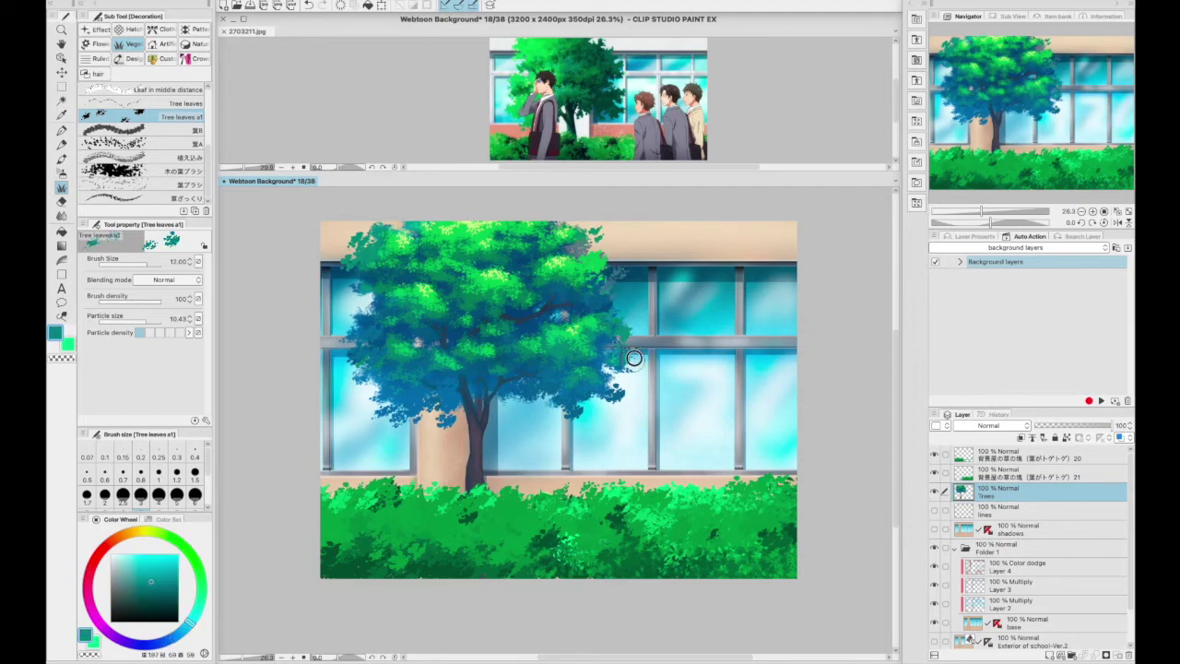
{"action": "left_click", "coordinate": [505, 383], "text": "alt"}
Adjust the Trees layer's color balance, with the shadow levels at -34, 11 and 14.
{"action": "left_click", "coordinate": [184, 2]}
{"action": "mouse_move", "coordinate": [264, 237]}
{"action": "left_click", "coordinate": [448, 326]}
{"action": "left_click_drag", "start_coordinate": [751, 332], "coordinate": [727, 333]}
{"action": "left_click_drag", "start_coordinate": [750, 294], "coordinate": [735, 335]}
{"action": "left_click", "coordinate": [707, 333]}
{"action": "left_click", "coordinate": [656, 366]}
{"action": "left_click_drag", "start_coordinate": [751, 314], "coordinate": [733, 316]}
{"action": "left_click_drag", "start_coordinate": [734, 335], "coordinate": [758, 316]}
{"action": "left_click_drag", "start_coordinate": [748, 334], "coordinate": [739, 337]}
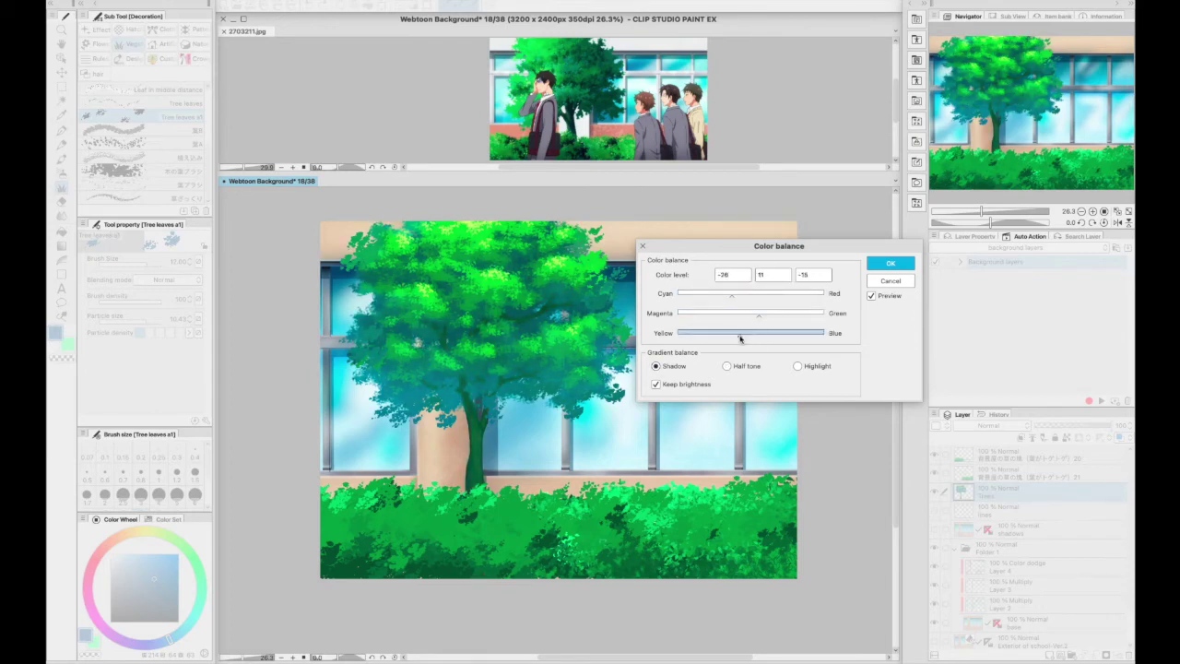
{"action": "left_click_drag", "start_coordinate": [732, 295], "coordinate": [746, 296]}
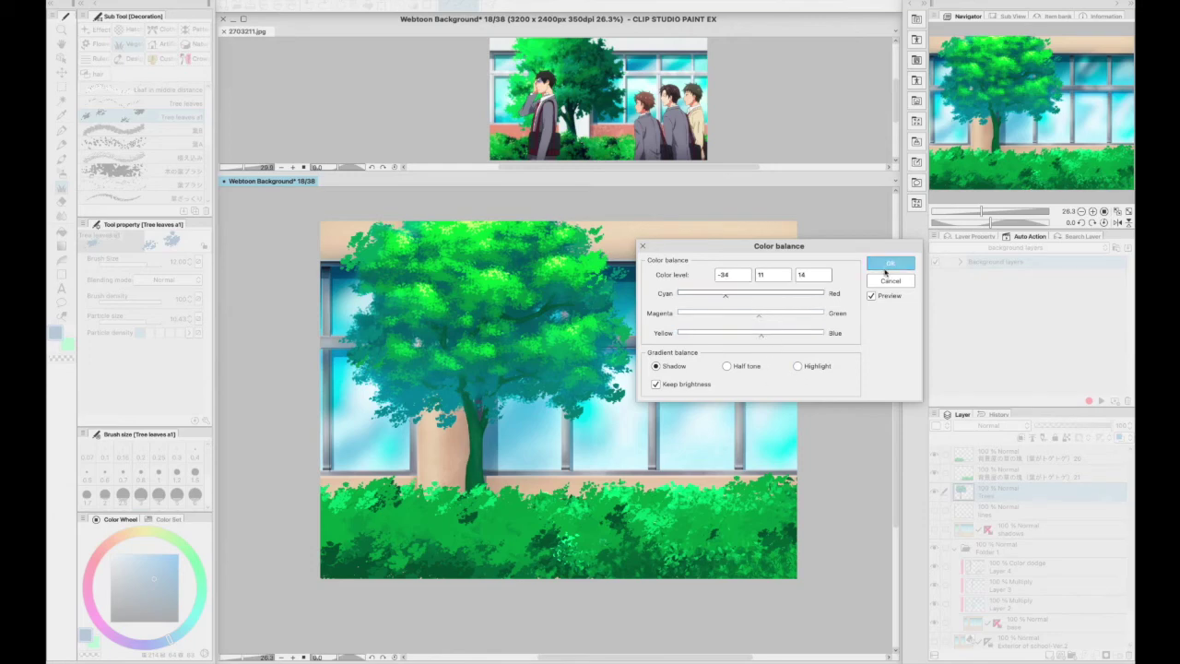
{"action": "left_click", "coordinate": [889, 264]}
Paint leaves over the seam between the two hedges in sampled greens and merge both hedge layers into one.
{"action": "left_click", "coordinate": [1014, 474]}
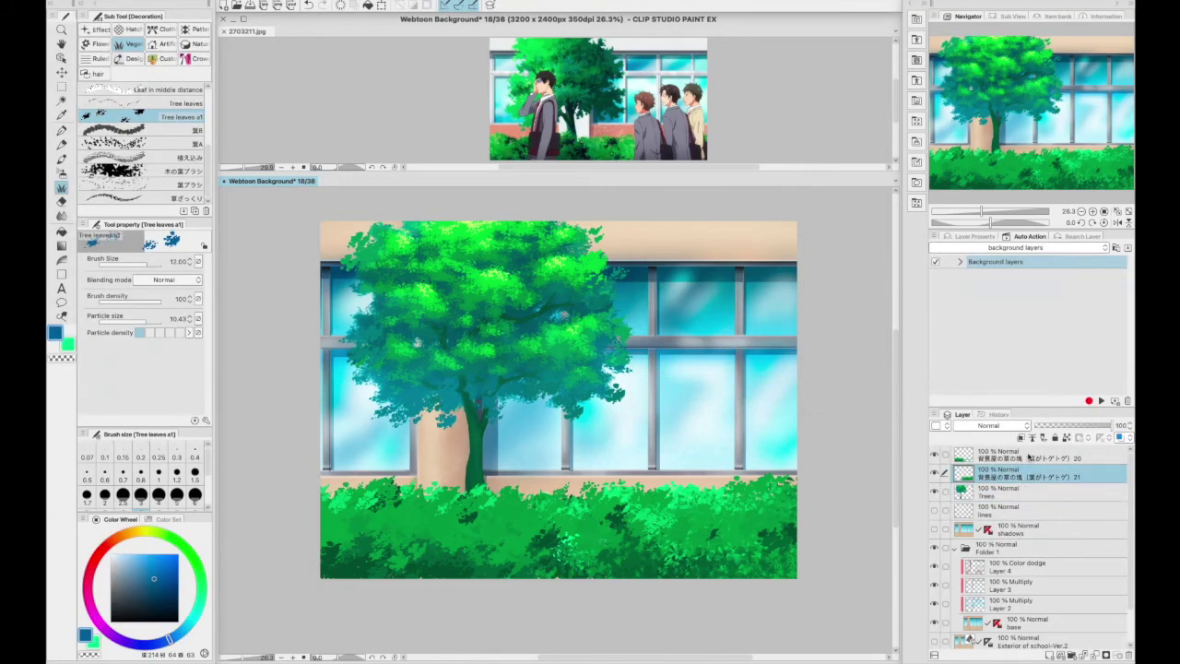
{"action": "left_click", "coordinate": [547, 542], "text": "alt"}
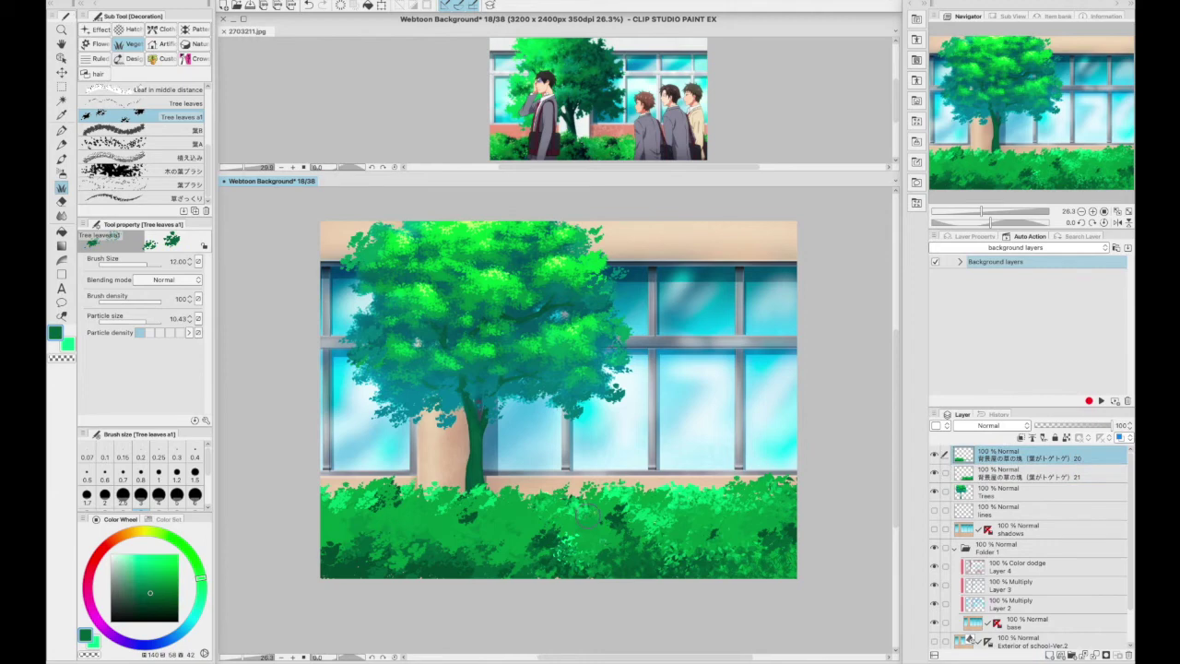
{"action": "left_click", "coordinate": [537, 540], "text": "alt"}
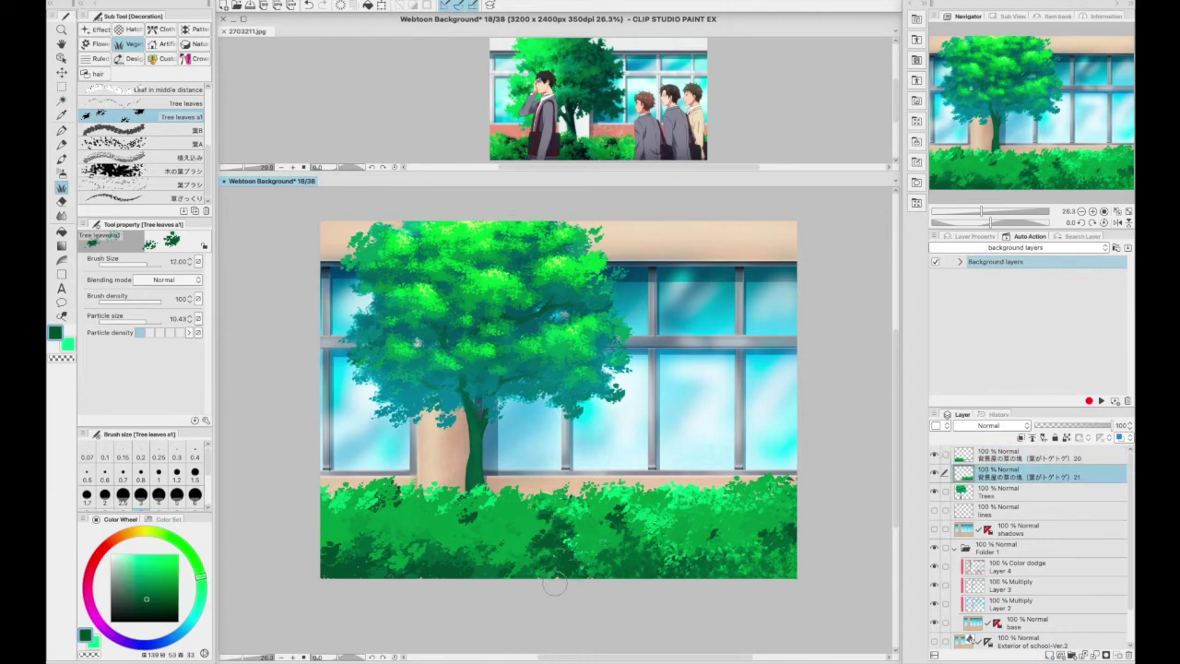
{"action": "left_click", "coordinate": [552, 518], "text": "alt"}
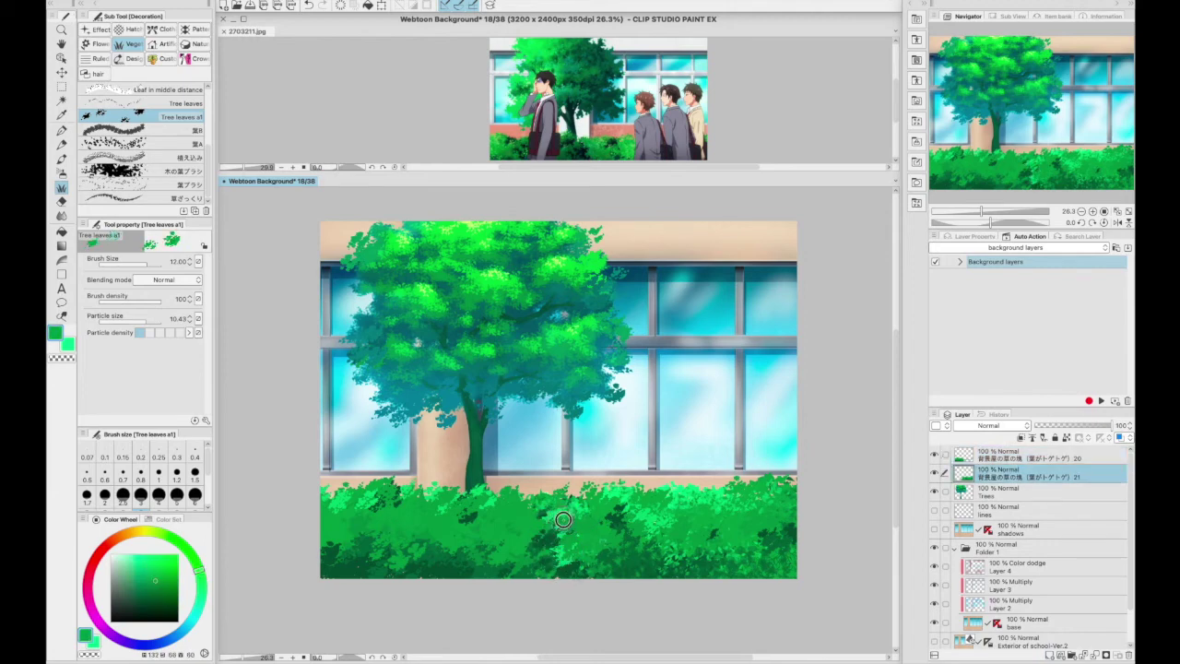
{"action": "right_click", "coordinate": [1010, 456]}
{"action": "left_click", "coordinate": [1007, 465]}
Adjust the merged hedge's color balance in the half tones and set its shadow levels to 7, -10 and 5.
{"action": "left_click", "coordinate": [189, 3]}
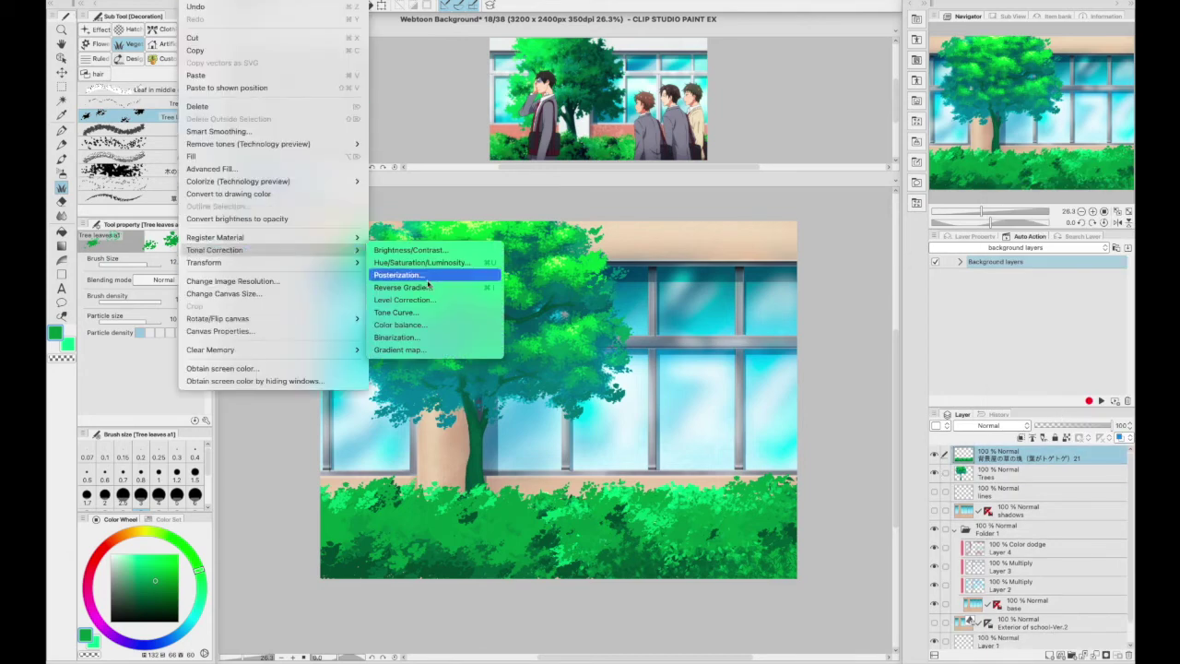
{"action": "left_click", "coordinate": [424, 255]}
{"action": "left_click_drag", "start_coordinate": [750, 334], "coordinate": [762, 298]}
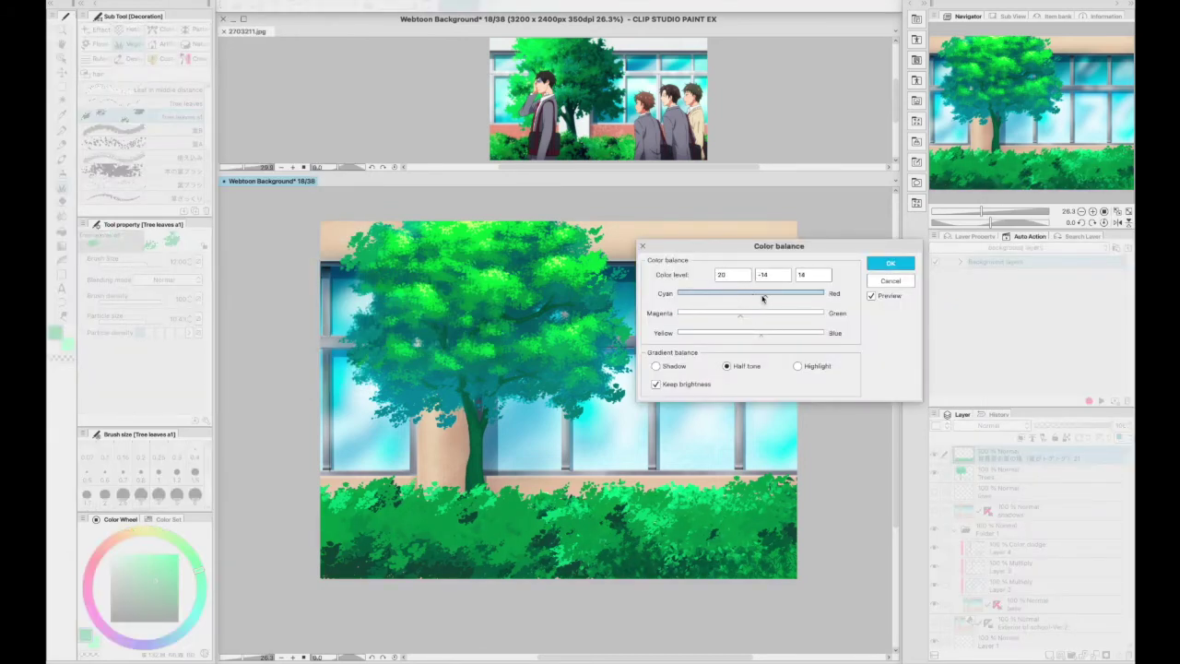
{"action": "left_click", "coordinate": [655, 366]}
{"action": "left_click_drag", "start_coordinate": [751, 293], "coordinate": [733, 297]}
{"action": "left_click", "coordinate": [751, 333]}
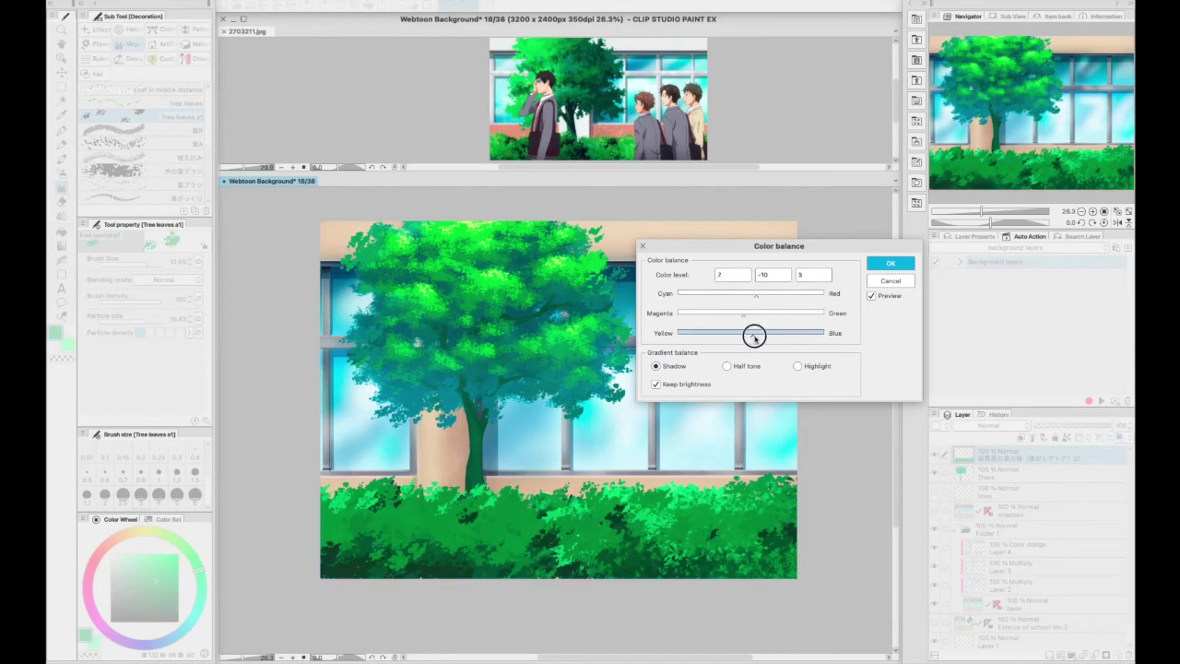
{"action": "left_click", "coordinate": [885, 266]}
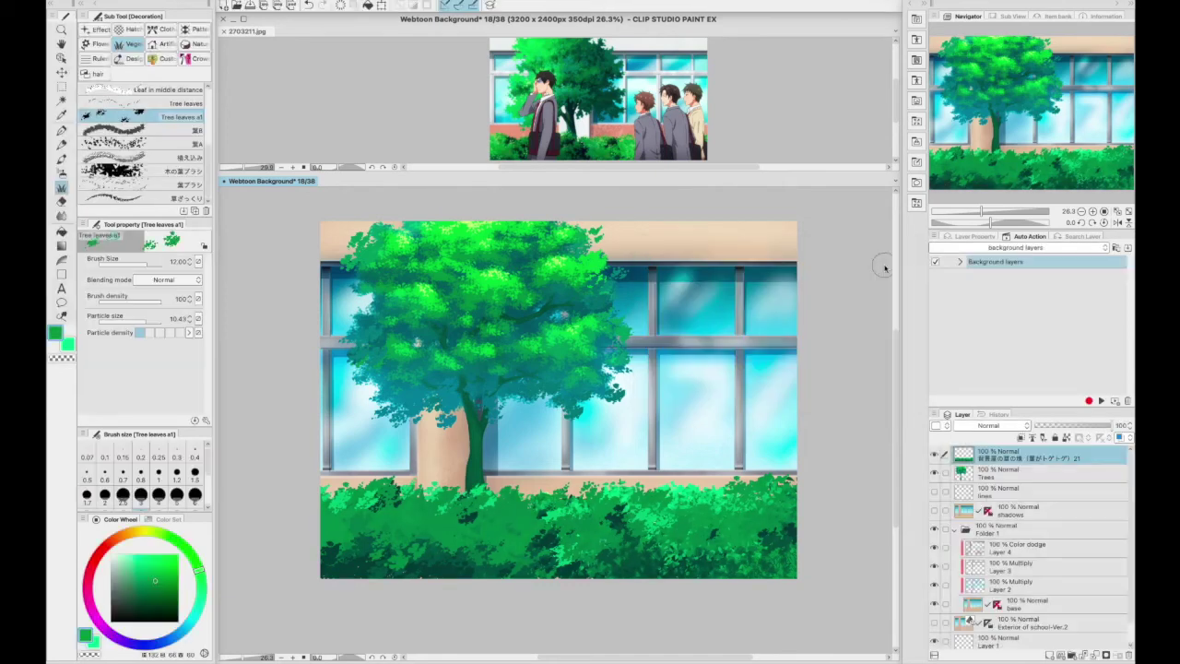
Prepare the G-pen on the Trees layer at size 1.2 with a teal sampled from the tree trunk.
{"action": "left_click", "coordinate": [1019, 473]}
{"action": "key", "text": "p"}
{"action": "left_click", "coordinate": [474, 441], "text": "alt"}
{"action": "key", "text": "bracketleft"}
{"action": "key", "text": "bracketleft"}
{"action": "key", "text": "bracketleft"}
{"action": "key", "text": "bracketleft"}
{"action": "key", "text": "bracketleft"}
{"action": "key", "text": "bracketleft"}
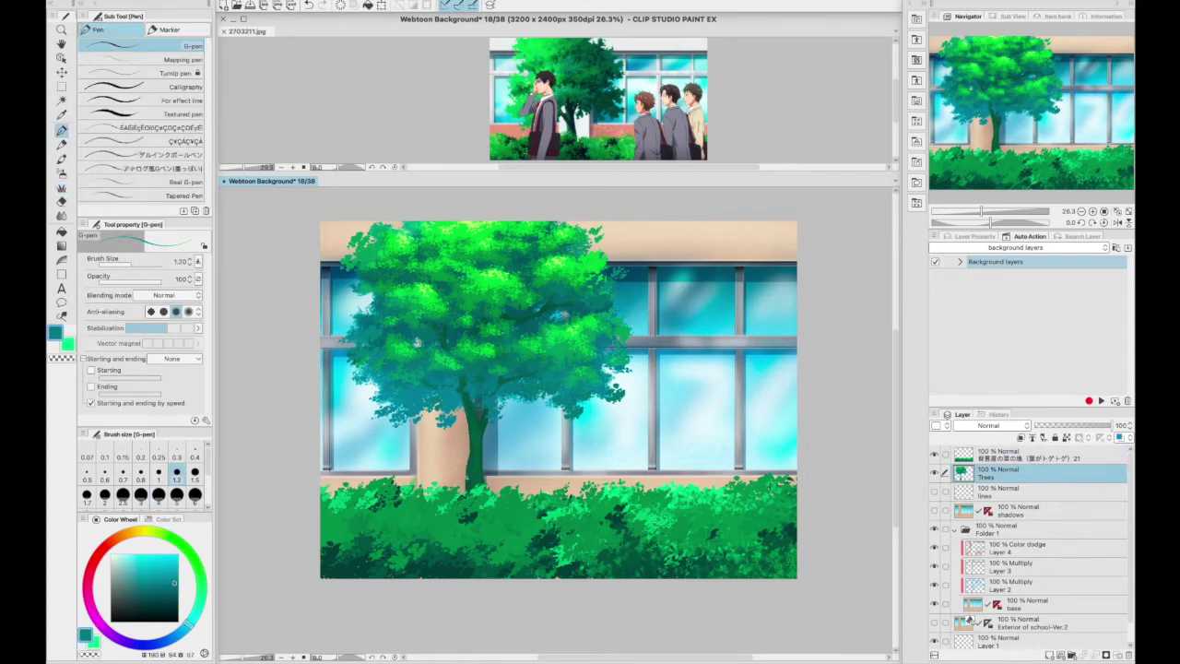
Merge the hedge layer into the Trees layer and set the merged layer's hue shift to 7.
{"action": "right_click", "coordinate": [1023, 459]}
{"action": "left_click", "coordinate": [1060, 387]}
{"action": "left_click", "coordinate": [441, 248]}
{"action": "left_click_drag", "start_coordinate": [702, 327], "coordinate": [706, 327]}
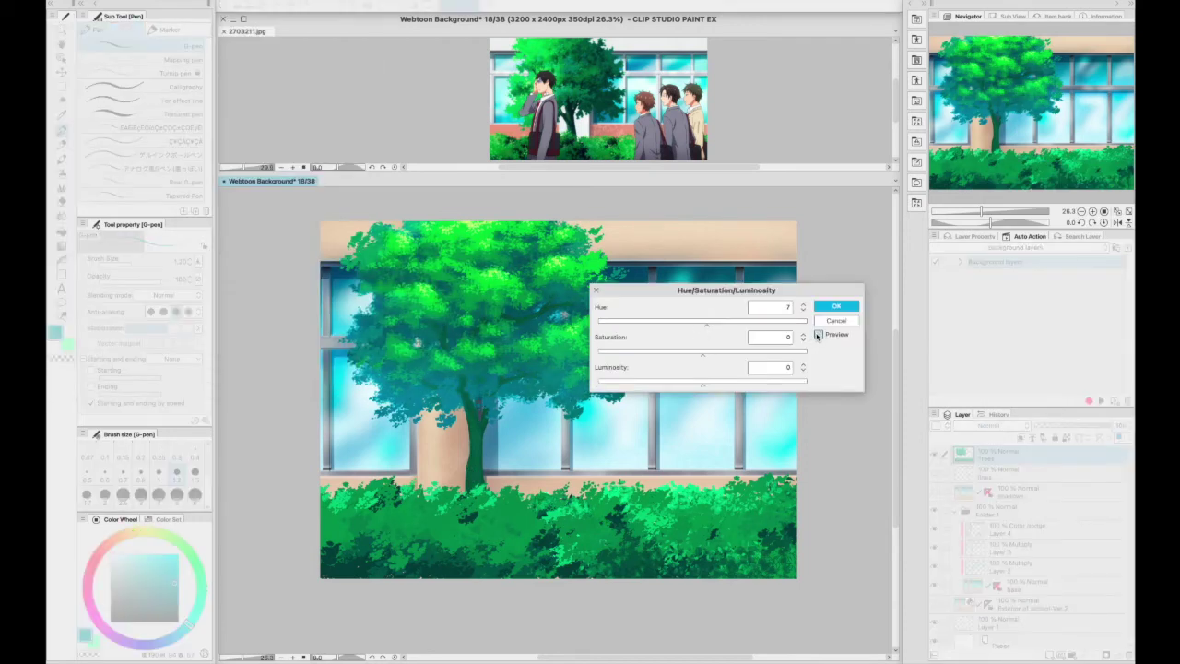
{"action": "key", "text": "Return"}
Set the Trees layer's brightness to 10 and its contrast to -9.
{"action": "left_click", "coordinate": [195, 1]}
{"action": "left_click", "coordinate": [197, 2]}
{"action": "left_click", "coordinate": [195, 1]}
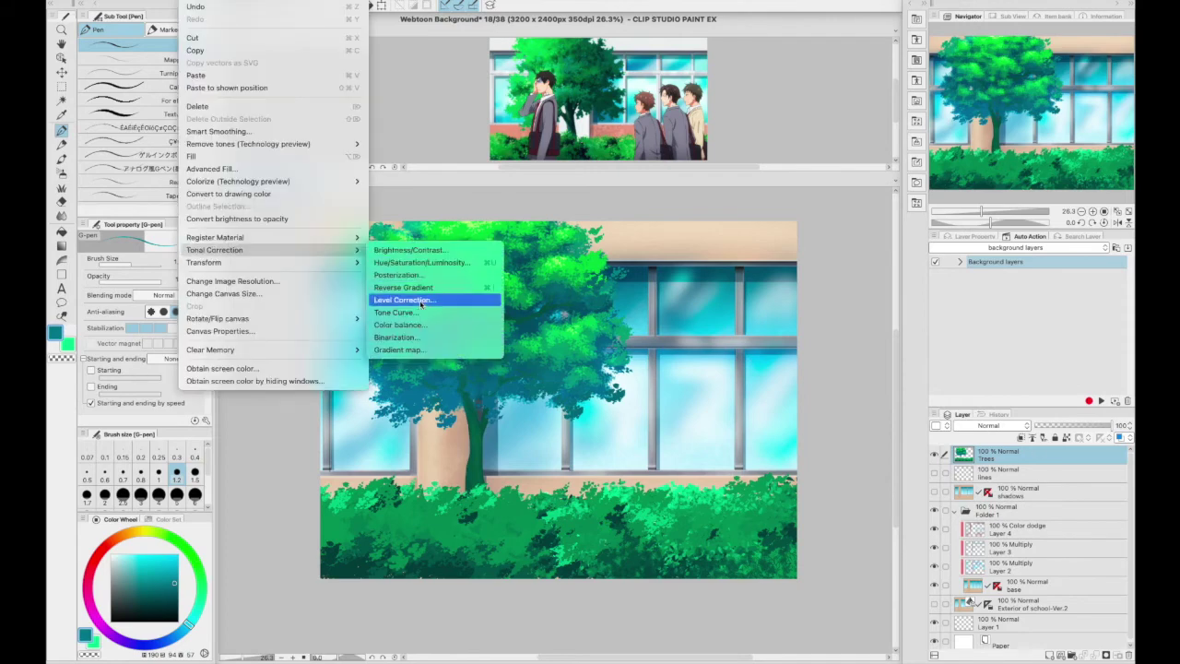
{"action": "left_click", "coordinate": [422, 328]}
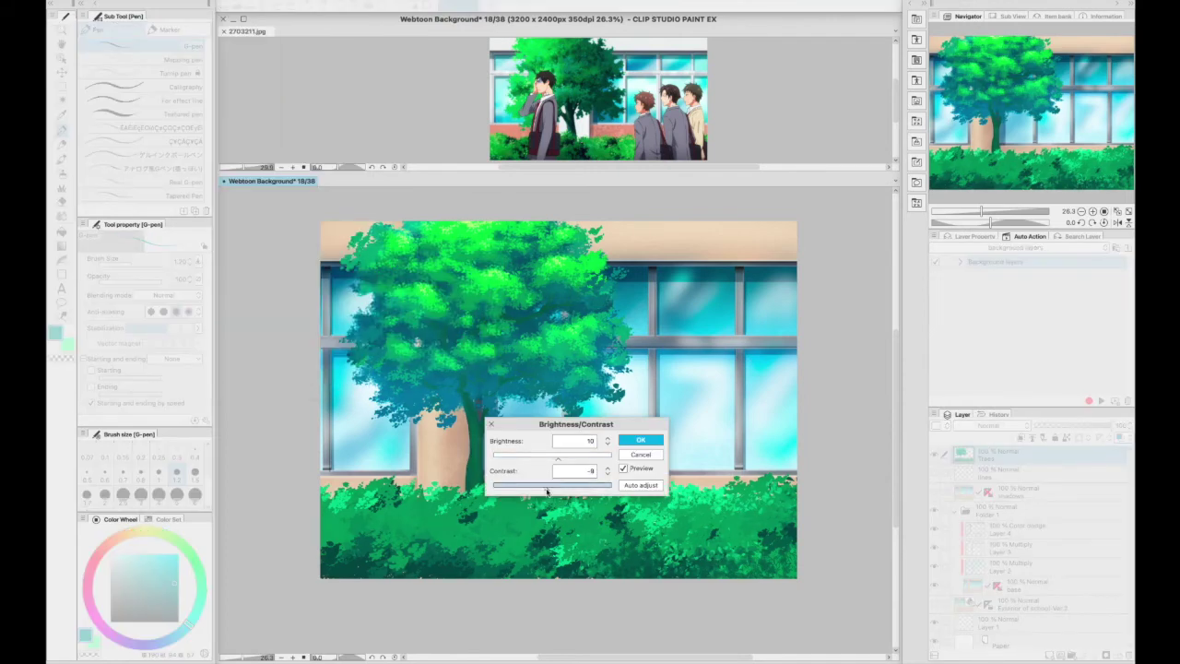
{"action": "left_click", "coordinate": [641, 440]}
Slightly lower the saturation of the merged tree and hedge artwork.
{"action": "left_click", "coordinate": [196, 1]}
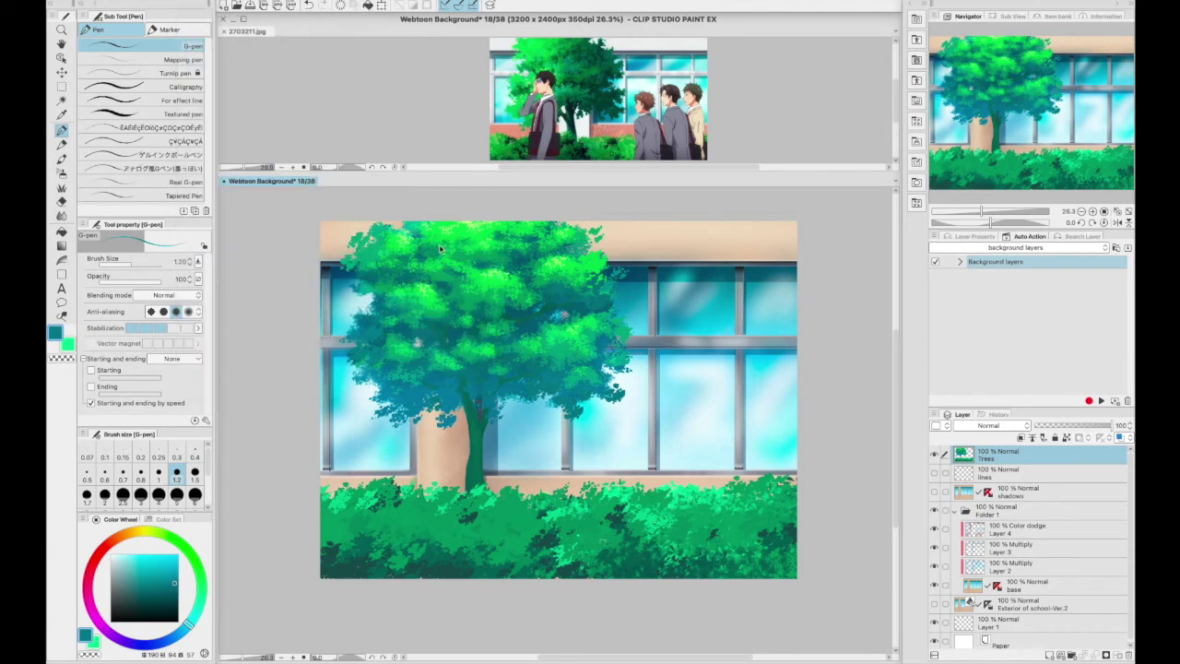
{"action": "left_click", "coordinate": [419, 275]}
{"action": "left_click_drag", "start_coordinate": [703, 353], "coordinate": [701, 356]}
{"action": "left_click", "coordinate": [836, 306]}
Set the Trees layer's half-tone color balance to 29, -13 and -3.
{"action": "left_click", "coordinate": [196, 0]}
{"action": "mouse_move", "coordinate": [214, 250]}
{"action": "left_click", "coordinate": [420, 325]}
{"action": "left_click_drag", "start_coordinate": [750, 293], "coordinate": [749, 335]}
{"action": "left_click_drag", "start_coordinate": [750, 314], "coordinate": [742, 317]}
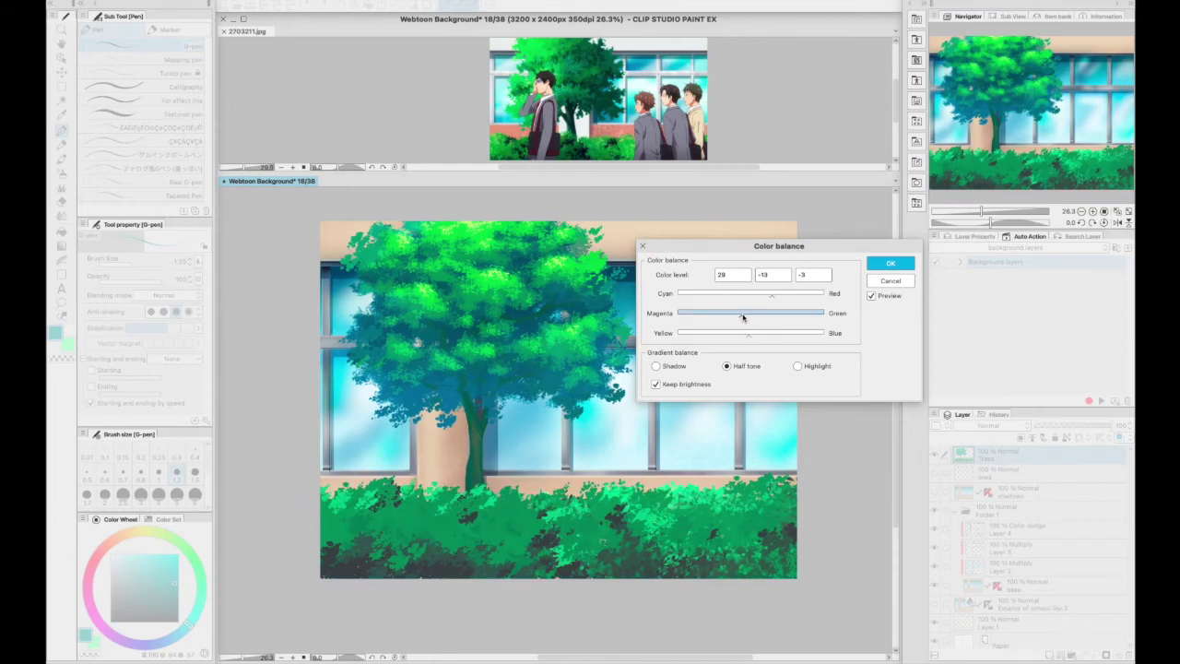
{"action": "left_click", "coordinate": [893, 263]}
Add an Overlay layer above Trees and paint light-cyan light over the crown's upper-left side with the Soft airbrush.
{"action": "left_click", "coordinate": [62, 172]}
{"action": "left_click", "coordinate": [1050, 656]}
{"action": "left_click", "coordinate": [988, 425]}
{"action": "left_click", "coordinate": [989, 245]}
{"action": "mouse_move", "coordinate": [387, 277]}
{"action": "left_mouse_down"}
{"action": "mouse_move", "coordinate": [461, 224]}
{"action": "mouse_move", "coordinate": [498, 240]}
{"action": "left_mouse_up"}
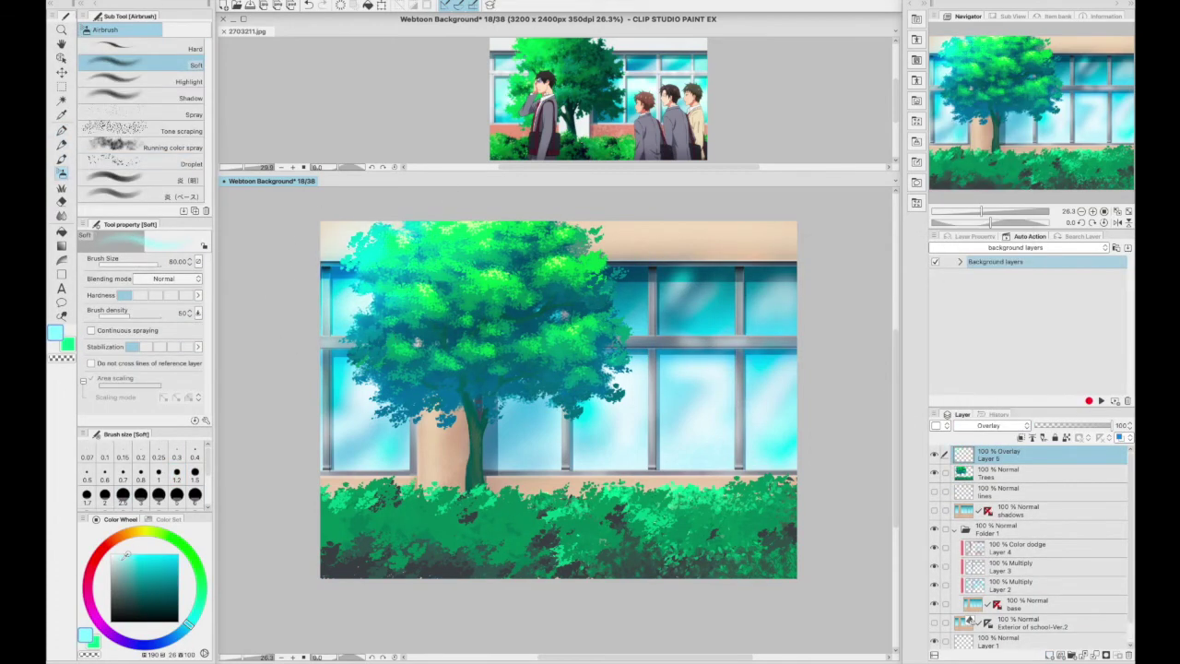
{"action": "left_click_drag", "start_coordinate": [316, 319], "coordinate": [415, 239]}
Erase some of the airbrushed light beside the tree and airbrush pale-yellow light across the upper windows and wall.
{"action": "left_click", "coordinate": [65, 358]}
{"action": "mouse_move", "coordinate": [405, 304]}
{"action": "left_mouse_down"}
{"action": "mouse_move", "coordinate": [368, 461]}
{"action": "mouse_move", "coordinate": [346, 498]}
{"action": "mouse_move", "coordinate": [332, 415]}
{"action": "left_mouse_up"}
{"action": "mouse_move", "coordinate": [700, 276]}
{"action": "left_mouse_down"}
{"action": "mouse_move", "coordinate": [633, 242]}
{"action": "mouse_move", "coordinate": [840, 308]}
{"action": "left_mouse_up"}
Add a Multiply layer directly above Trees and airbrush a sampled window blue along the hedge's base and below the crown.
{"action": "left_click", "coordinate": [1050, 655]}
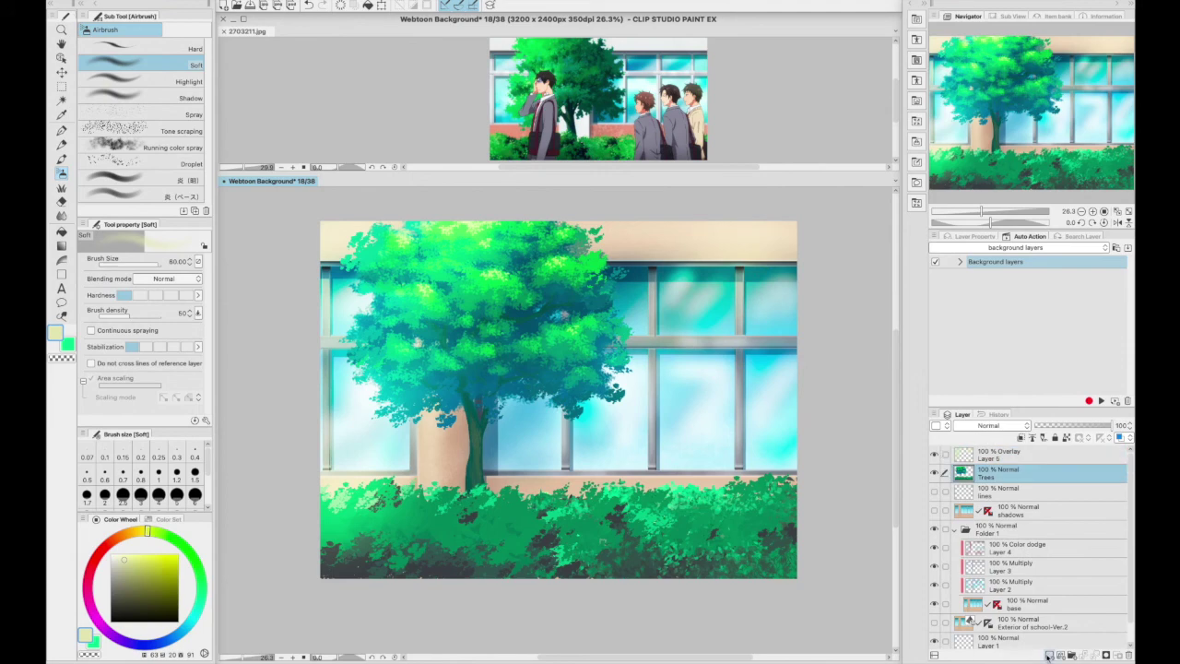
{"action": "left_click", "coordinate": [988, 425]}
{"action": "left_click", "coordinate": [989, 130]}
{"action": "left_click", "coordinate": [701, 415], "text": "alt"}
{"action": "key", "text": "["}
{"action": "key", "text": "["}
{"action": "key", "text": "["}
{"action": "key", "text": "["}
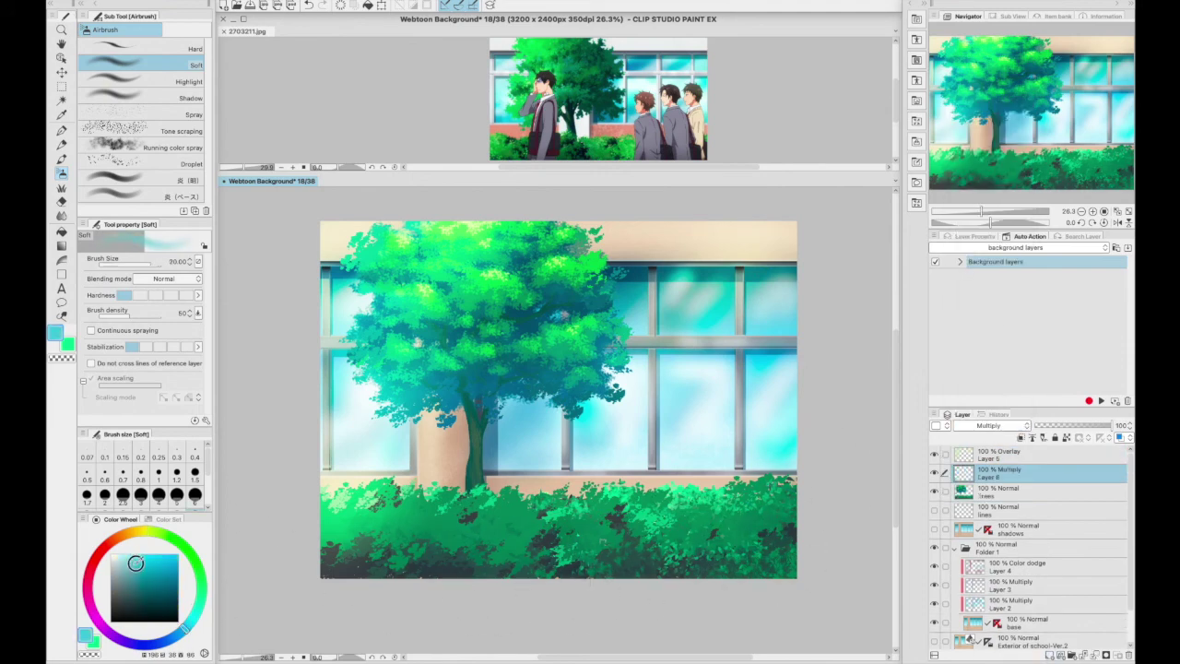
{"action": "mouse_move", "coordinate": [658, 559]}
{"action": "left_mouse_down"}
{"action": "mouse_move", "coordinate": [625, 586]}
{"action": "mouse_move", "coordinate": [804, 534]}
{"action": "mouse_move", "coordinate": [685, 557]}
{"action": "mouse_move", "coordinate": [350, 562]}
{"action": "left_mouse_up"}
{"action": "mouse_move", "coordinate": [478, 443]}
{"action": "left_mouse_down"}
{"action": "mouse_move", "coordinate": [447, 388]}
{"action": "mouse_move", "coordinate": [542, 329]}
{"action": "mouse_move", "coordinate": [556, 305]}
{"action": "mouse_move", "coordinate": [528, 267]}
{"action": "mouse_move", "coordinate": [570, 244]}
{"action": "mouse_move", "coordinate": [495, 223]}
{"action": "mouse_move", "coordinate": [588, 327]}
{"action": "mouse_move", "coordinate": [403, 403]}
{"action": "mouse_move", "coordinate": [481, 438]}
{"action": "mouse_move", "coordinate": [471, 491]}
{"action": "mouse_move", "coordinate": [691, 475]}
{"action": "left_mouse_up"}
Undo the last airbrush strokes and shade the left hedge with a smaller airbrush in a sampled aqua green.
{"action": "key", "text": "["}
{"action": "key", "text": "["}
{"action": "key", "text": "["}
{"action": "key", "text": "["}
{"action": "key", "text": "ctrl+z"}
{"action": "left_click", "coordinate": [572, 492], "text": "alt"}
{"action": "key", "text": "ctrl+z"}
{"action": "left_click_drag", "start_coordinate": [325, 496], "coordinate": [376, 502]}
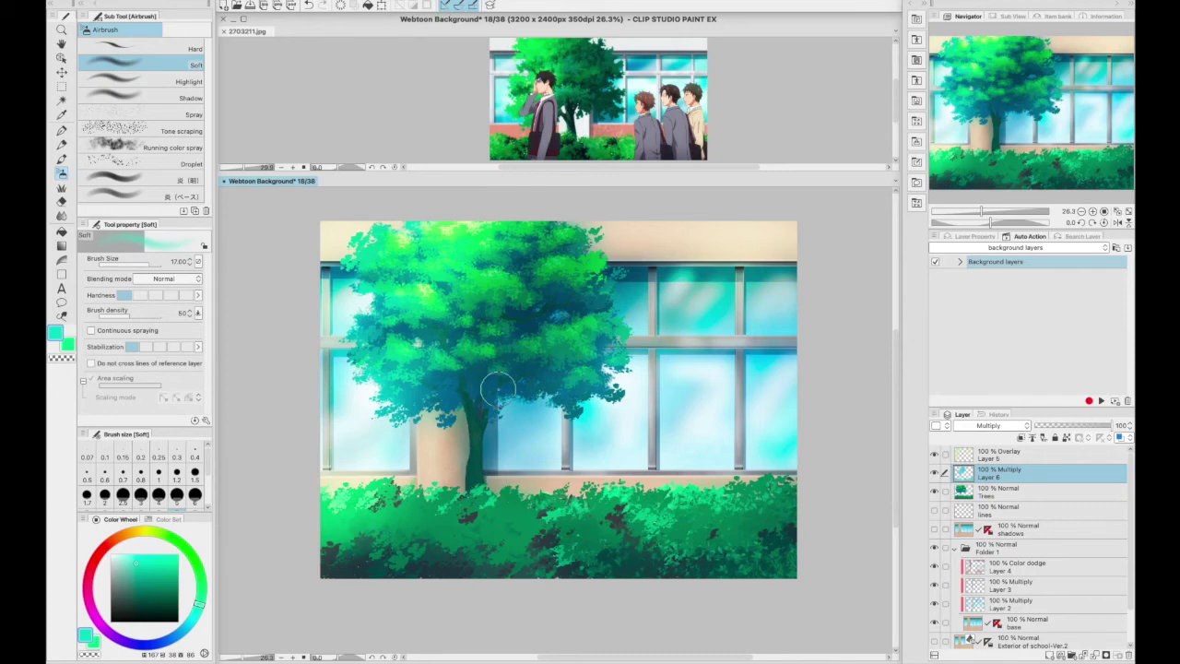
Show the shadows layer and set it to Multiply at 47% opacity.
{"action": "left_click", "coordinate": [1014, 456]}
{"action": "left_click", "coordinate": [1014, 529]}
{"action": "left_click", "coordinate": [1000, 425]}
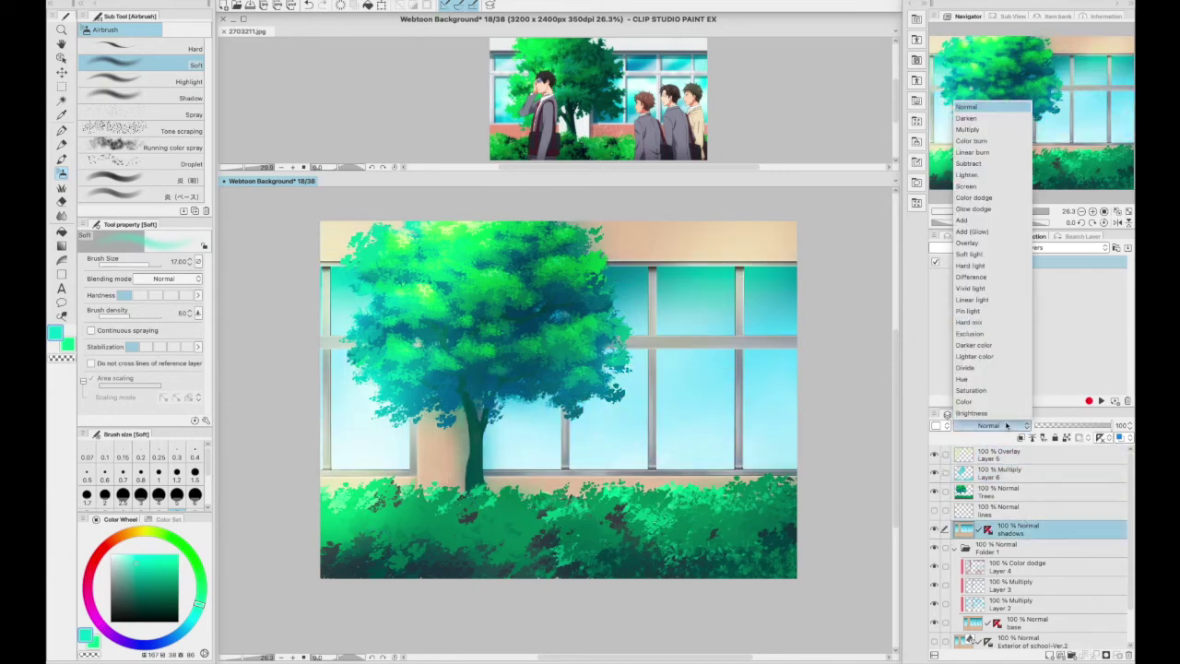
{"action": "left_click", "coordinate": [991, 125]}
{"action": "left_click_drag", "start_coordinate": [1088, 426], "coordinate": [1073, 425]}
Show the lines layer in Overlay mode, lock its transparent pixels and sample a dark blue-grey from the window frame.
{"action": "left_click", "coordinate": [1010, 510]}
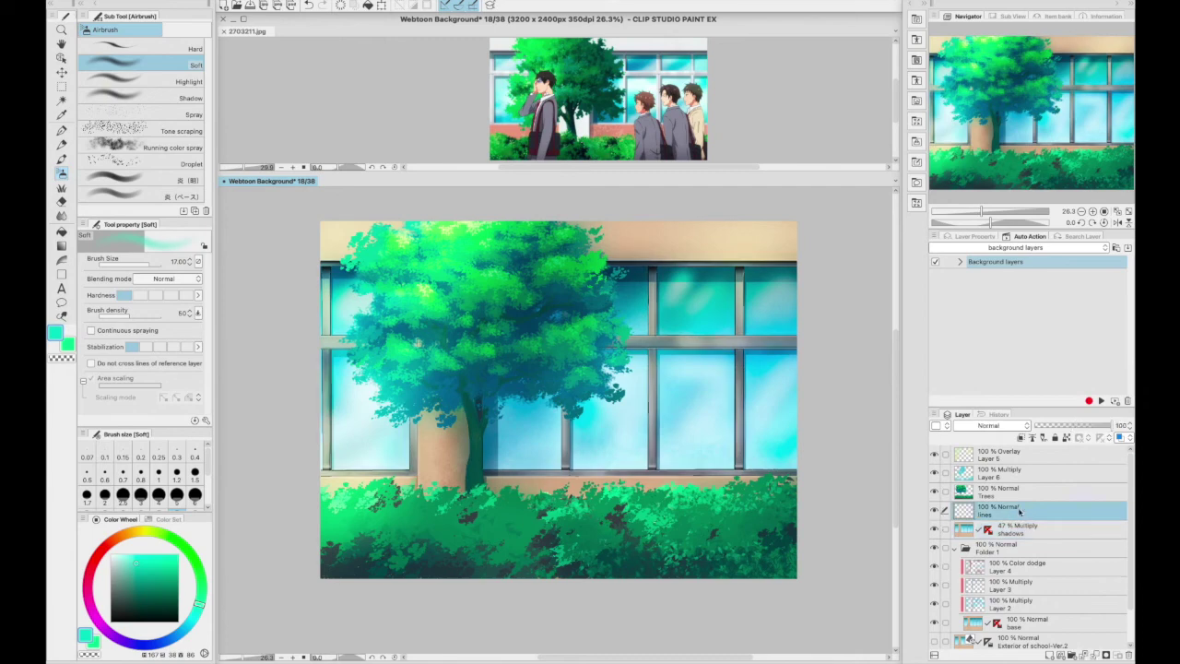
{"action": "left_click", "coordinate": [1001, 425]}
{"action": "left_click", "coordinate": [991, 268]}
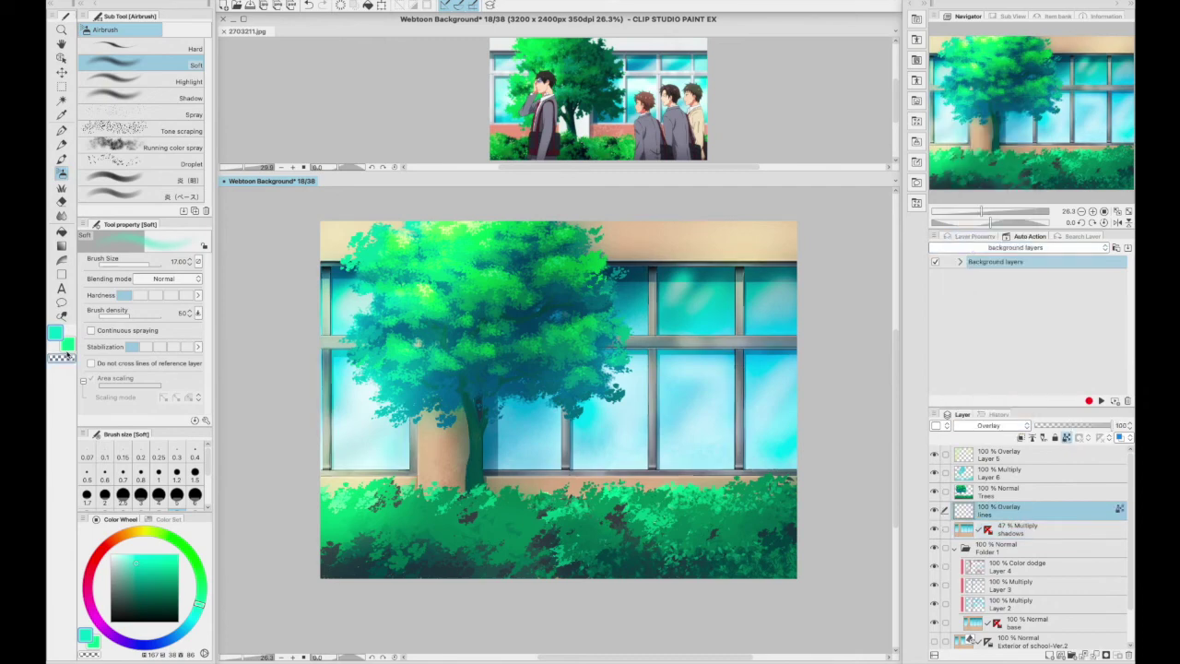
{"action": "left_click", "coordinate": [651, 273], "text": "alt"}
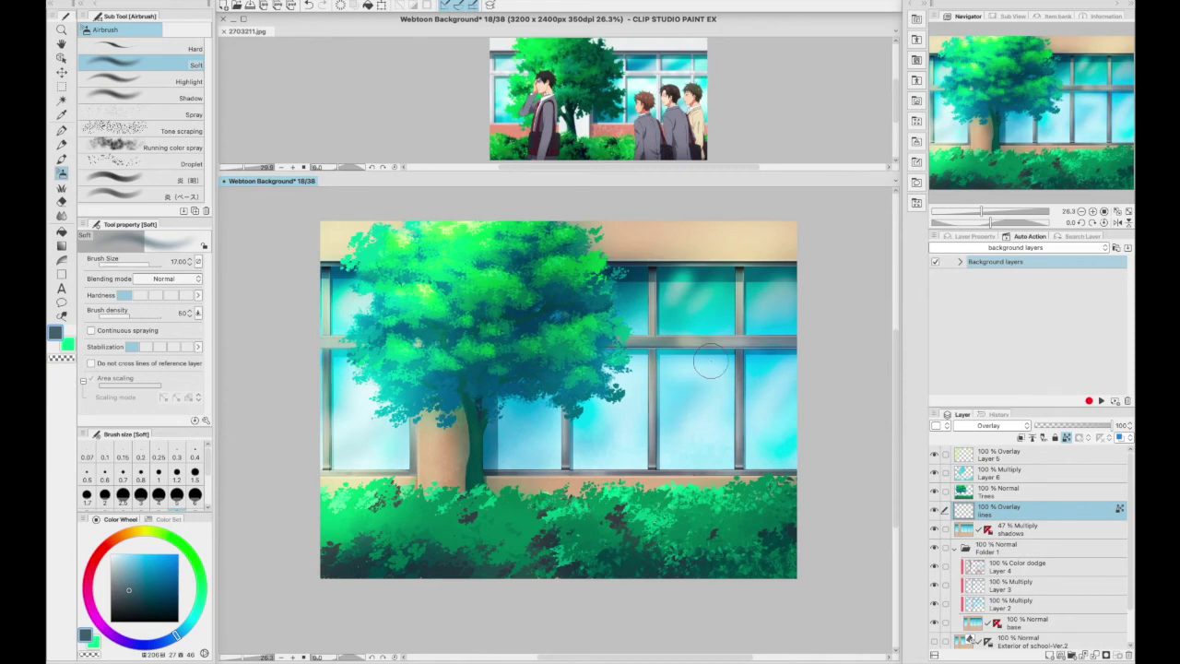
Group the Trees, lines, shadows and Folder 1 layers into a folder and merge a duplicate of it into one layer.
{"action": "left_click", "coordinate": [965, 546]}
{"action": "left_click", "coordinate": [1005, 509]}
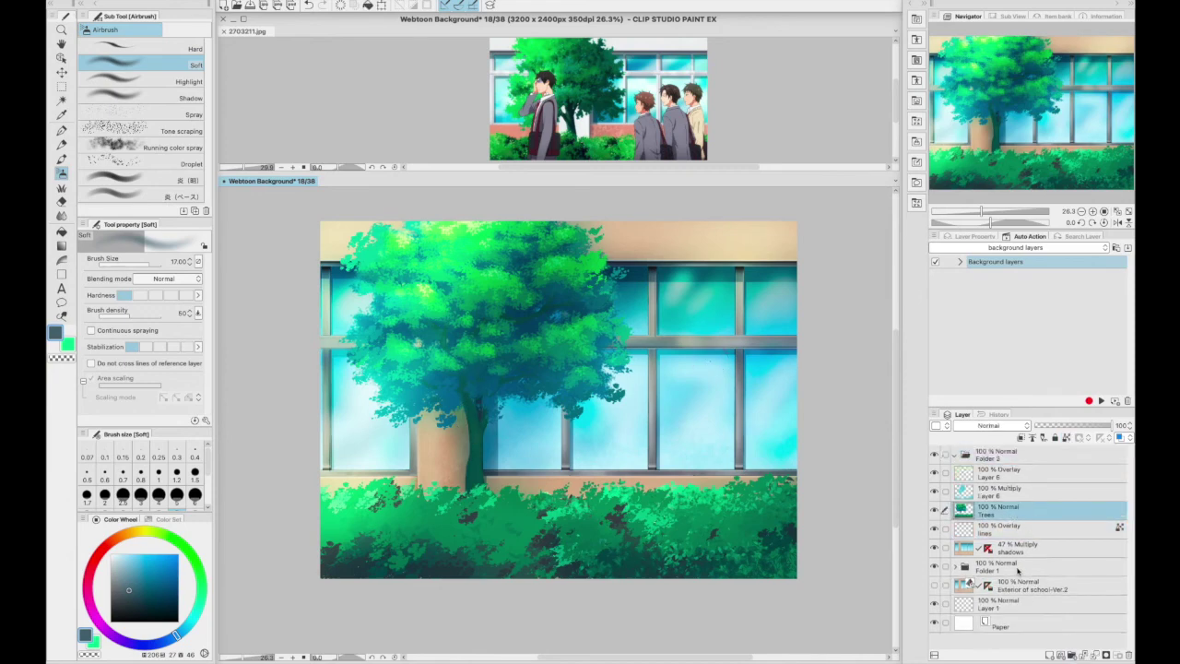
{"action": "right_click", "coordinate": [991, 495]}
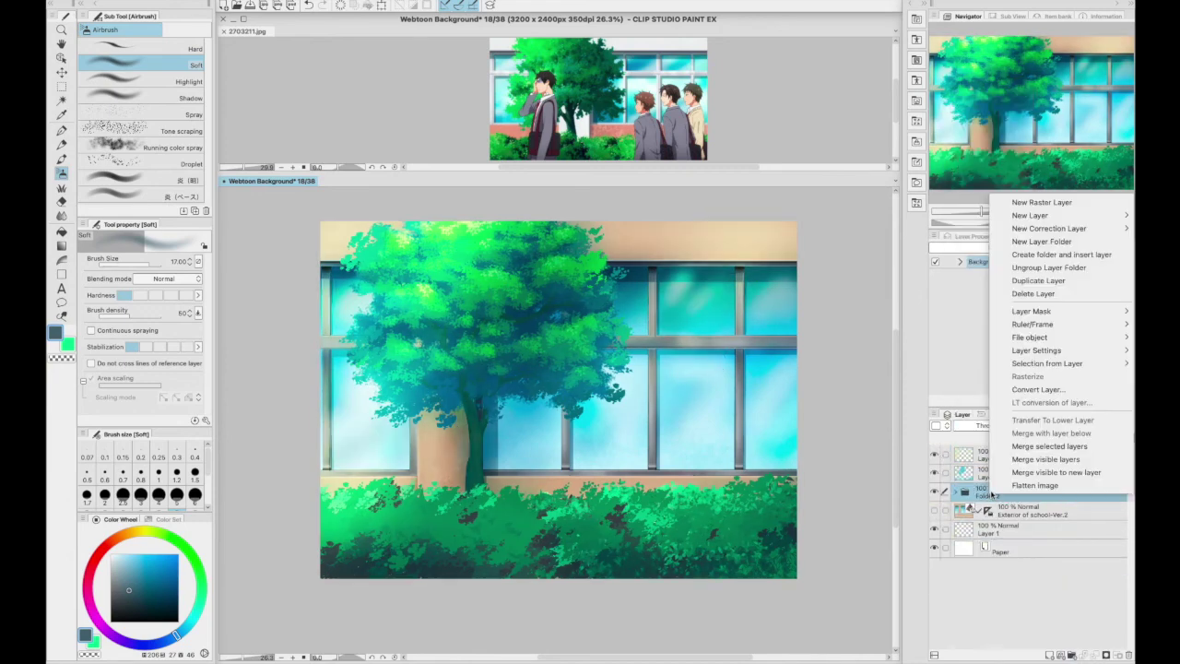
{"action": "left_click", "coordinate": [1038, 280]}
{"action": "right_click", "coordinate": [991, 495]}
{"action": "left_click", "coordinate": [1056, 447]}
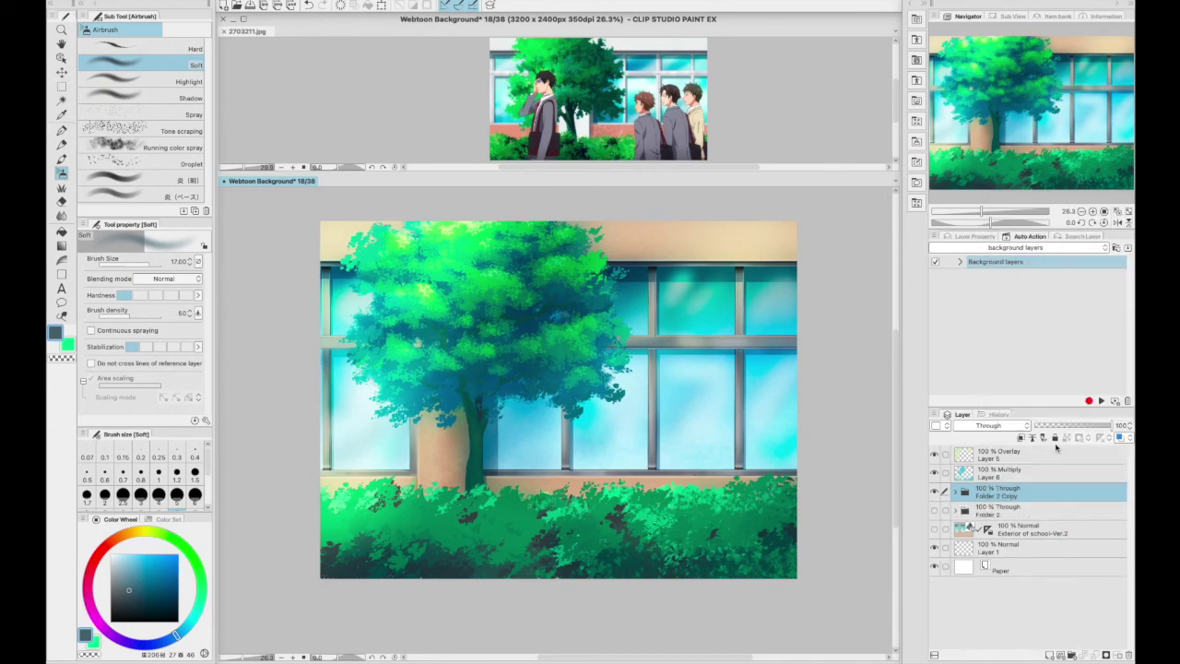
Adjust the half-tone color balance of the merged copy on the cyan-red, magenta-green and yellow-blue ranges.
{"action": "left_click", "coordinate": [189, 2]}
{"action": "mouse_move", "coordinate": [276, 252]}
{"action": "left_click", "coordinate": [434, 326]}
{"action": "left_click", "coordinate": [738, 295]}
{"action": "left_click", "coordinate": [765, 335]}
{"action": "left_click", "coordinate": [752, 334]}
{"action": "left_click", "coordinate": [748, 315]}
{"action": "left_click", "coordinate": [749, 295]}
Set the merged copy's highlight color balance to 9, -3 and 1.
{"action": "left_click", "coordinate": [655, 366]}
{"action": "left_click", "coordinate": [797, 366]}
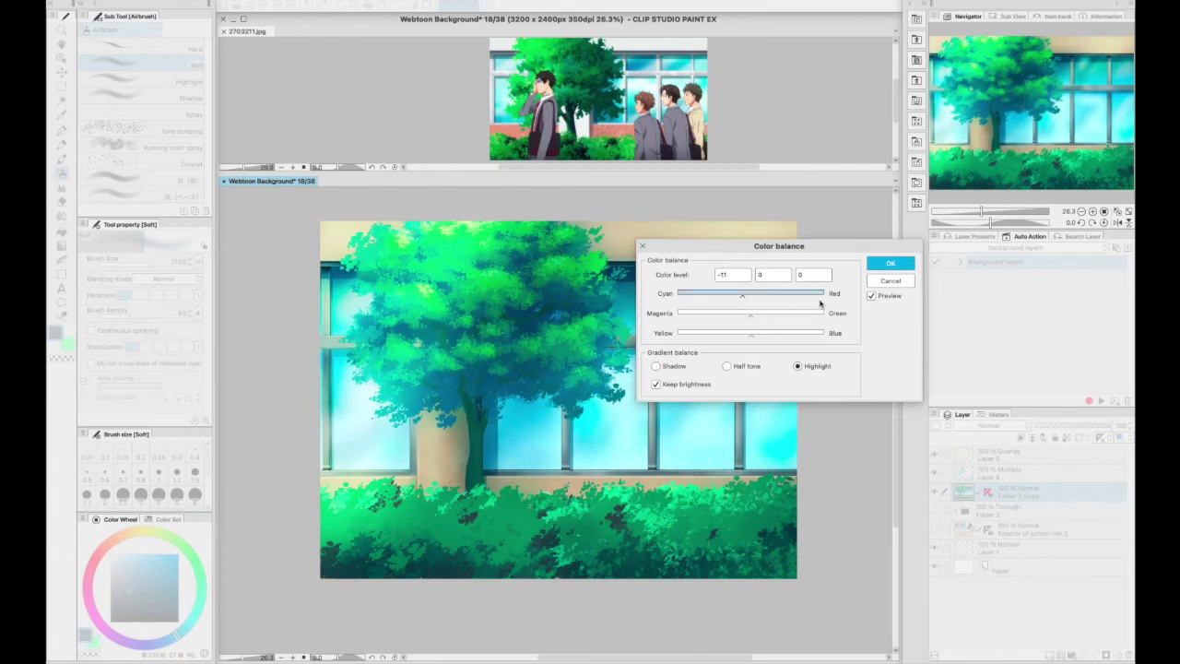
{"action": "left_click", "coordinate": [754, 334]}
{"action": "left_click", "coordinate": [761, 295]}
{"action": "left_click", "coordinate": [744, 314]}
{"action": "left_click", "coordinate": [747, 314]}
{"action": "left_click", "coordinate": [748, 334]}
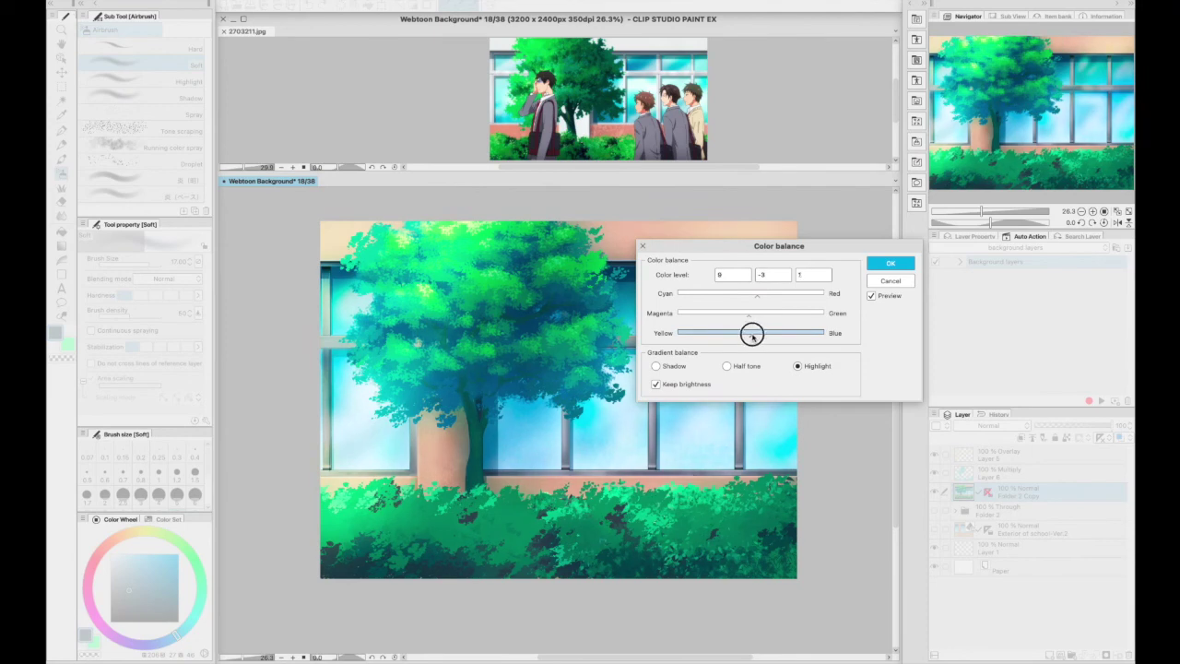
{"action": "left_click", "coordinate": [888, 264]}
Duplicate the merged copy layer and blur the duplicate.
{"action": "right_click", "coordinate": [1014, 491]}
{"action": "key", "text": "Escape"}
{"action": "left_click", "coordinate": [392, 1]}
{"action": "left_click", "coordinate": [479, 32]}
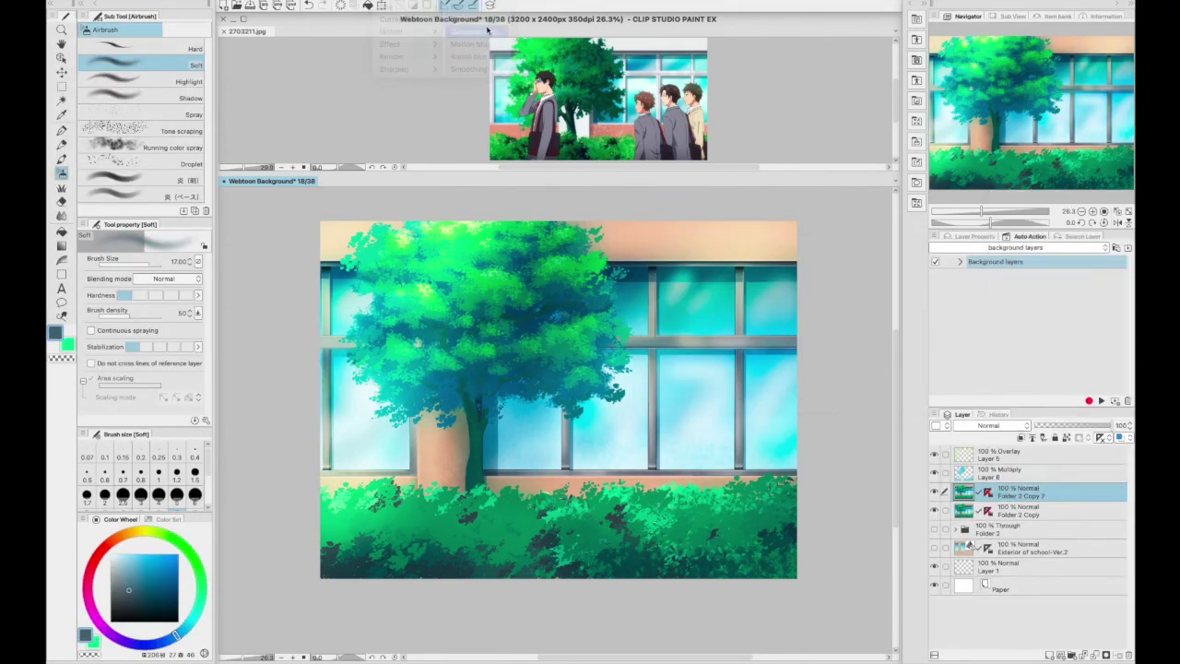
{"action": "left_click", "coordinate": [453, 496]}
{"action": "left_click", "coordinate": [740, 482]}
Set the blurred duplicate to Overlay at reduced opacity and merge it with the copy beneath it.
{"action": "left_click", "coordinate": [987, 425]}
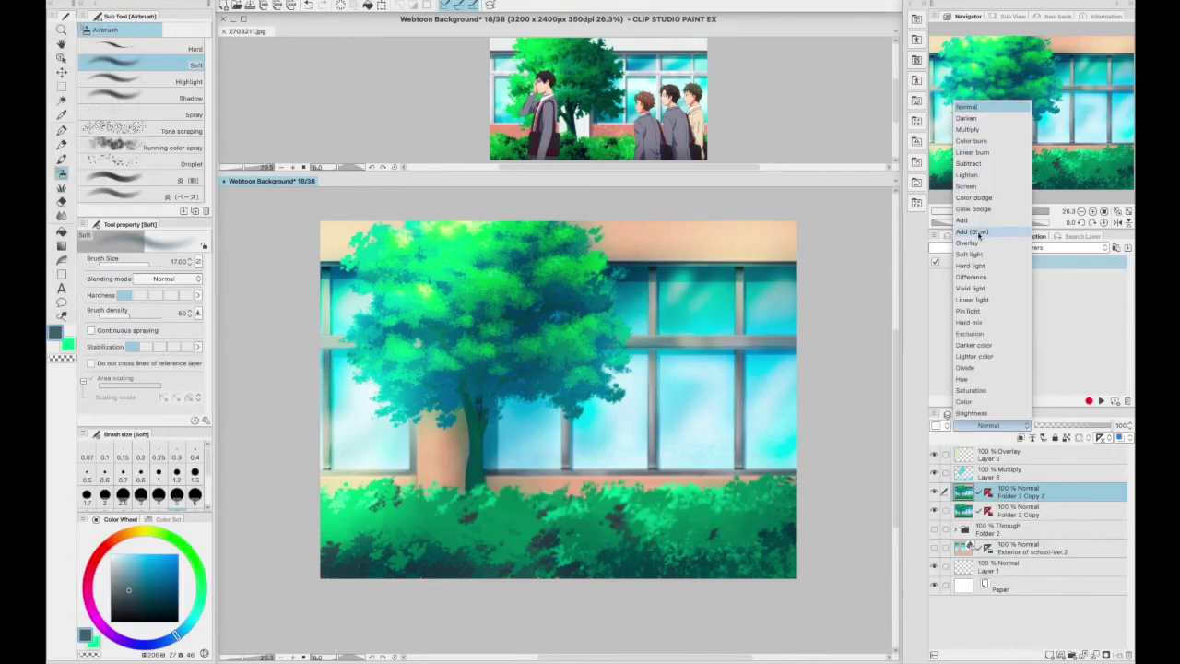
{"action": "left_click", "coordinate": [991, 265]}
{"action": "left_click_drag", "start_coordinate": [1077, 425], "coordinate": [1048, 425]}
{"action": "right_click", "coordinate": [996, 491]}
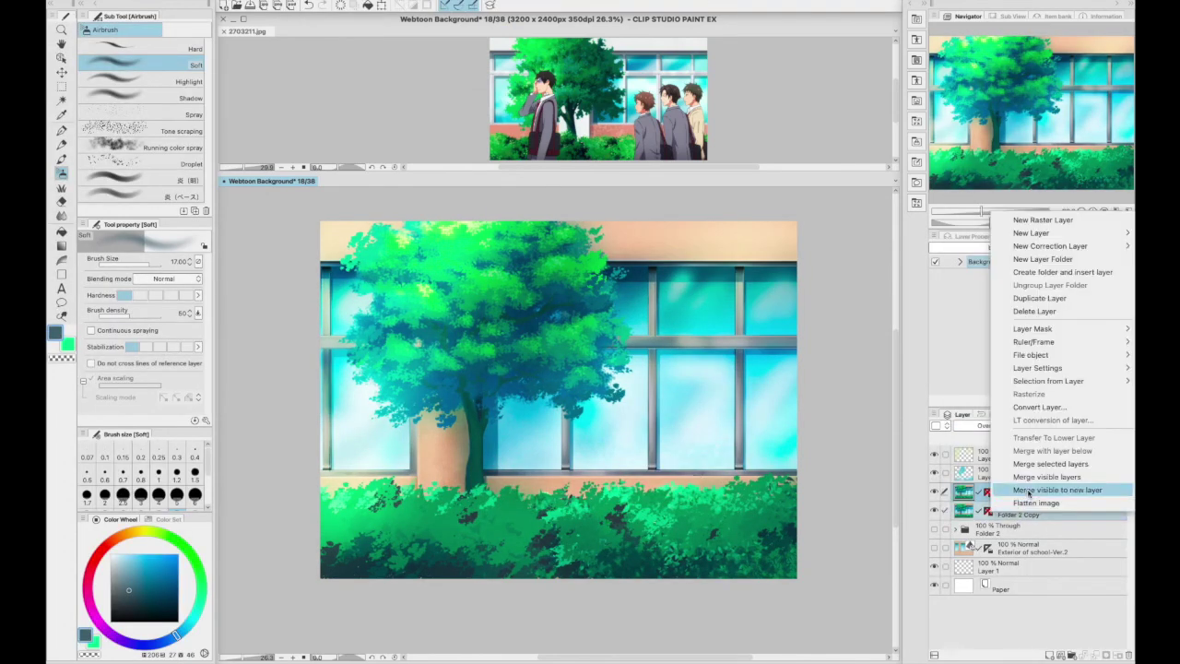
{"action": "left_click", "coordinate": [1002, 488]}
Fill a new layer above the merged artwork with a diagonal 青月長石色 gradient, light at the upper left and dark at the lower right.
{"action": "left_click", "coordinate": [63, 245]}
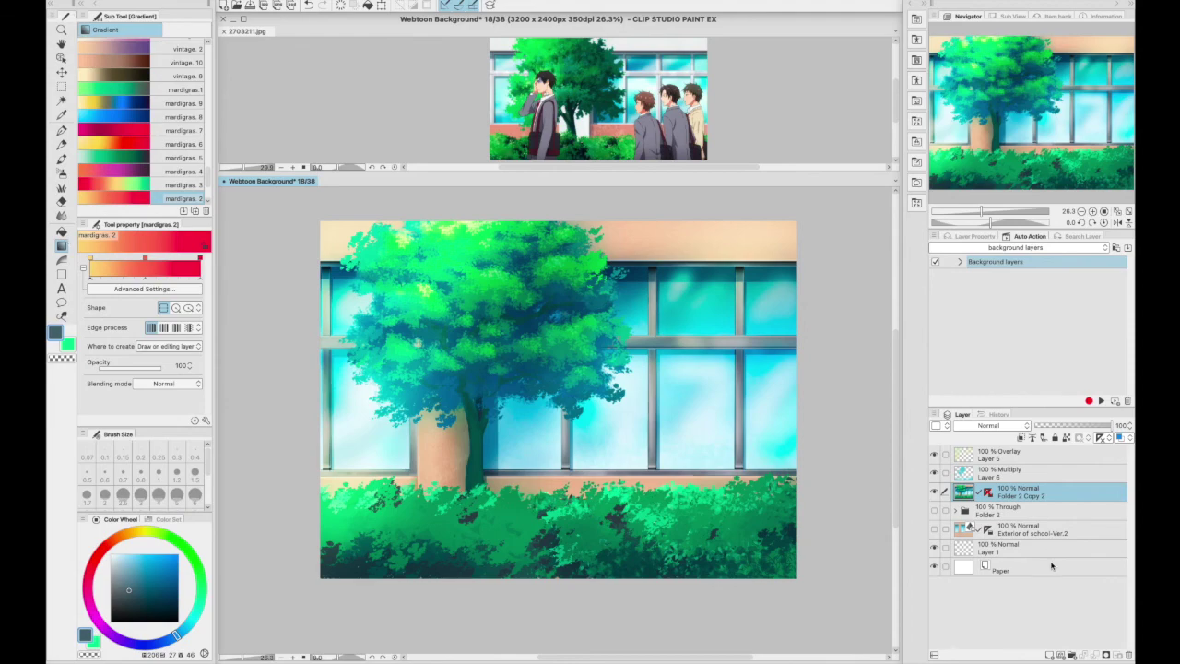
{"action": "key", "text": "ctrl+shift+n"}
{"action": "scroll", "coordinate": [208, 84], "scroll_direction": "down", "scroll_amount": 3}
{"action": "left_click", "coordinate": [141, 141]}
{"action": "scroll", "coordinate": [140, 196], "scroll_direction": "down", "scroll_amount": 3}
{"action": "left_click_drag", "start_coordinate": [514, 303], "coordinate": [578, 304]}
{"action": "key", "text": "ctrl+z"}
{"action": "left_click_drag", "start_coordinate": [760, 604], "coordinate": [761, 603]}
Try the Multiply, Overlay and Screen blending modes on the gradient layer.
{"action": "left_click", "coordinate": [988, 425]}
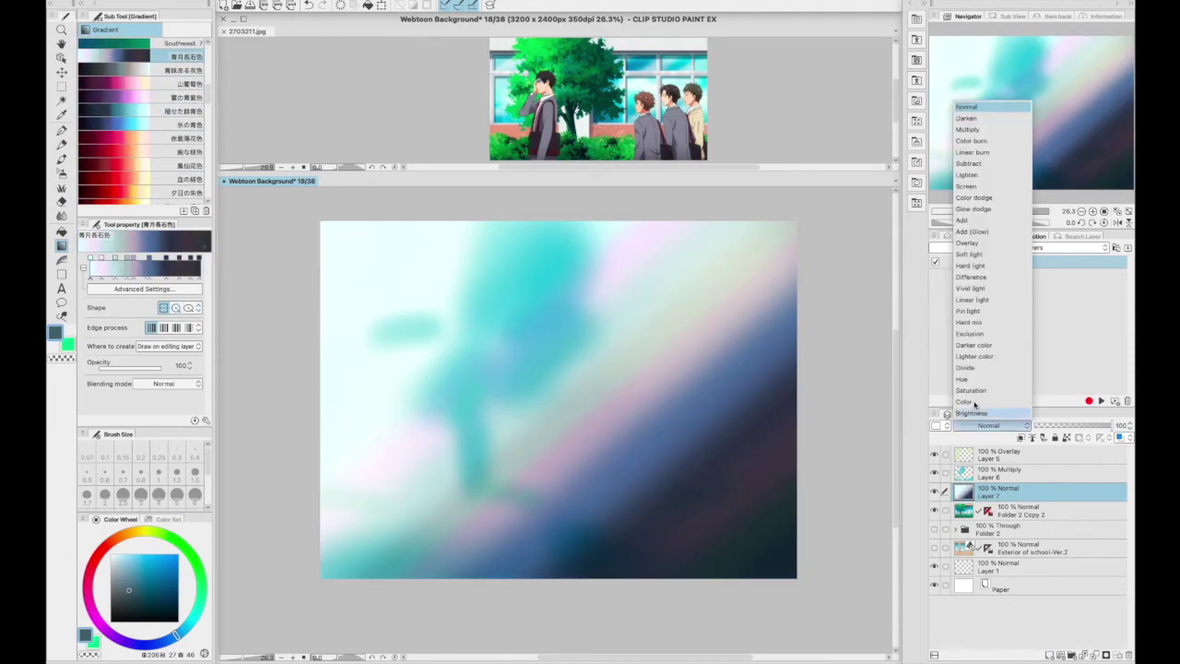
{"action": "left_click", "coordinate": [968, 129]}
{"action": "left_click", "coordinate": [988, 425]}
{"action": "left_click", "coordinate": [968, 242]}
{"action": "left_click", "coordinate": [988, 425]}
{"action": "left_click", "coordinate": [977, 186]}
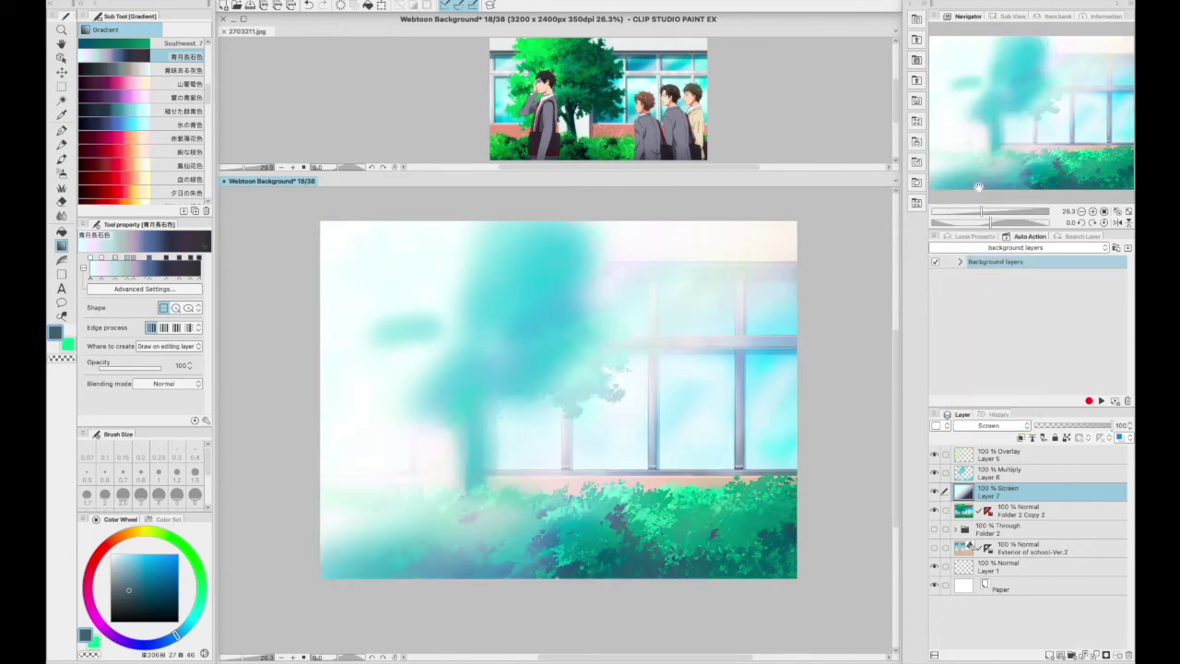
Lower the gradient layer's opacity to 12%, set its blending mode to Overlay and compare the image with and without it.
{"action": "left_click_drag", "start_coordinate": [1092, 429], "coordinate": [1043, 425]}
{"action": "left_click", "coordinate": [989, 425]}
{"action": "left_click", "coordinate": [968, 242]}
{"action": "left_click", "coordinate": [988, 425]}
{"action": "left_click", "coordinate": [968, 163]}
{"action": "left_click", "coordinate": [988, 425]}
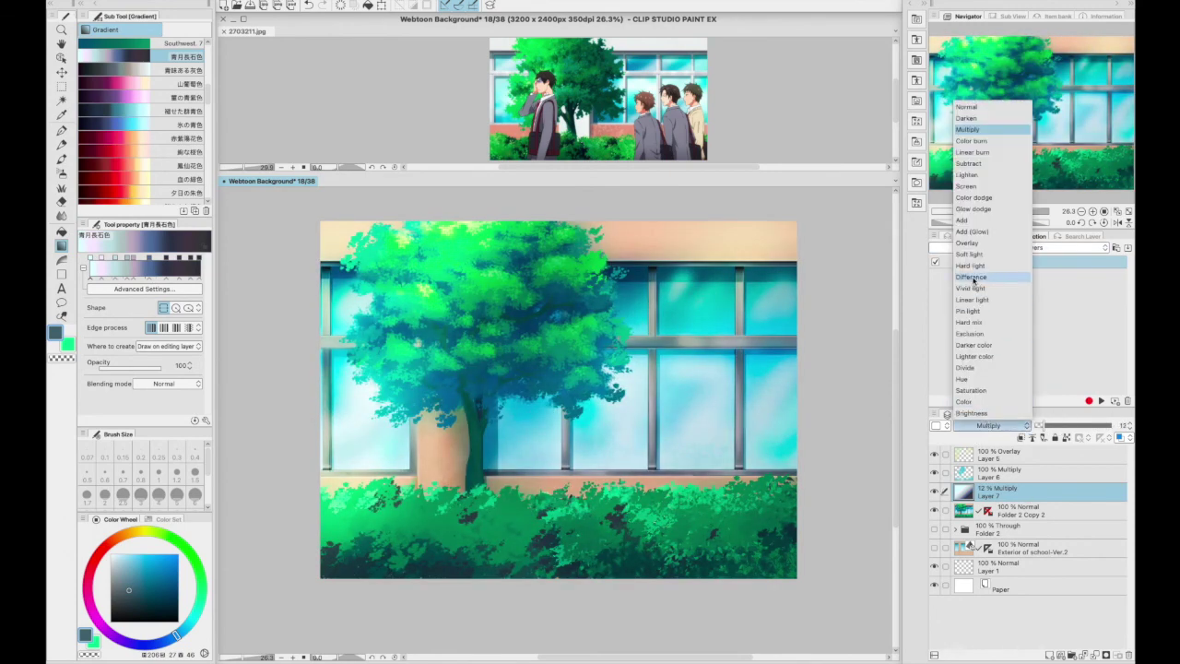
{"action": "left_click", "coordinate": [968, 242]}
{"action": "left_click", "coordinate": [934, 492]}
{"action": "left_click", "coordinate": [933, 492]}
{"action": "key", "text": "b"}
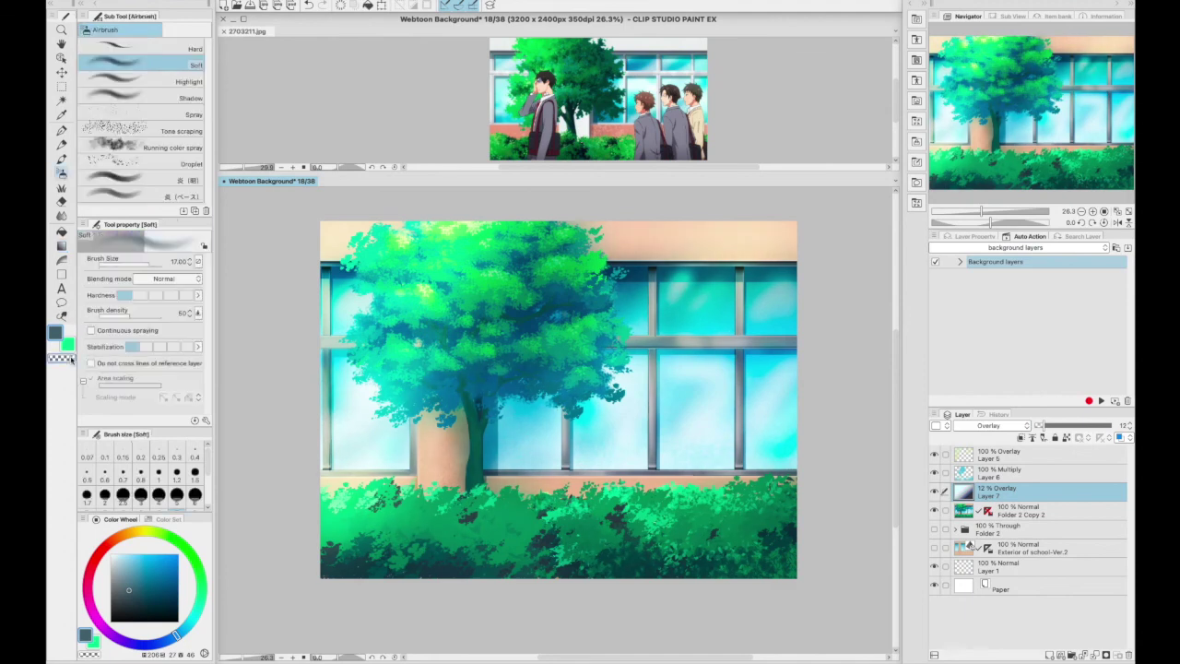